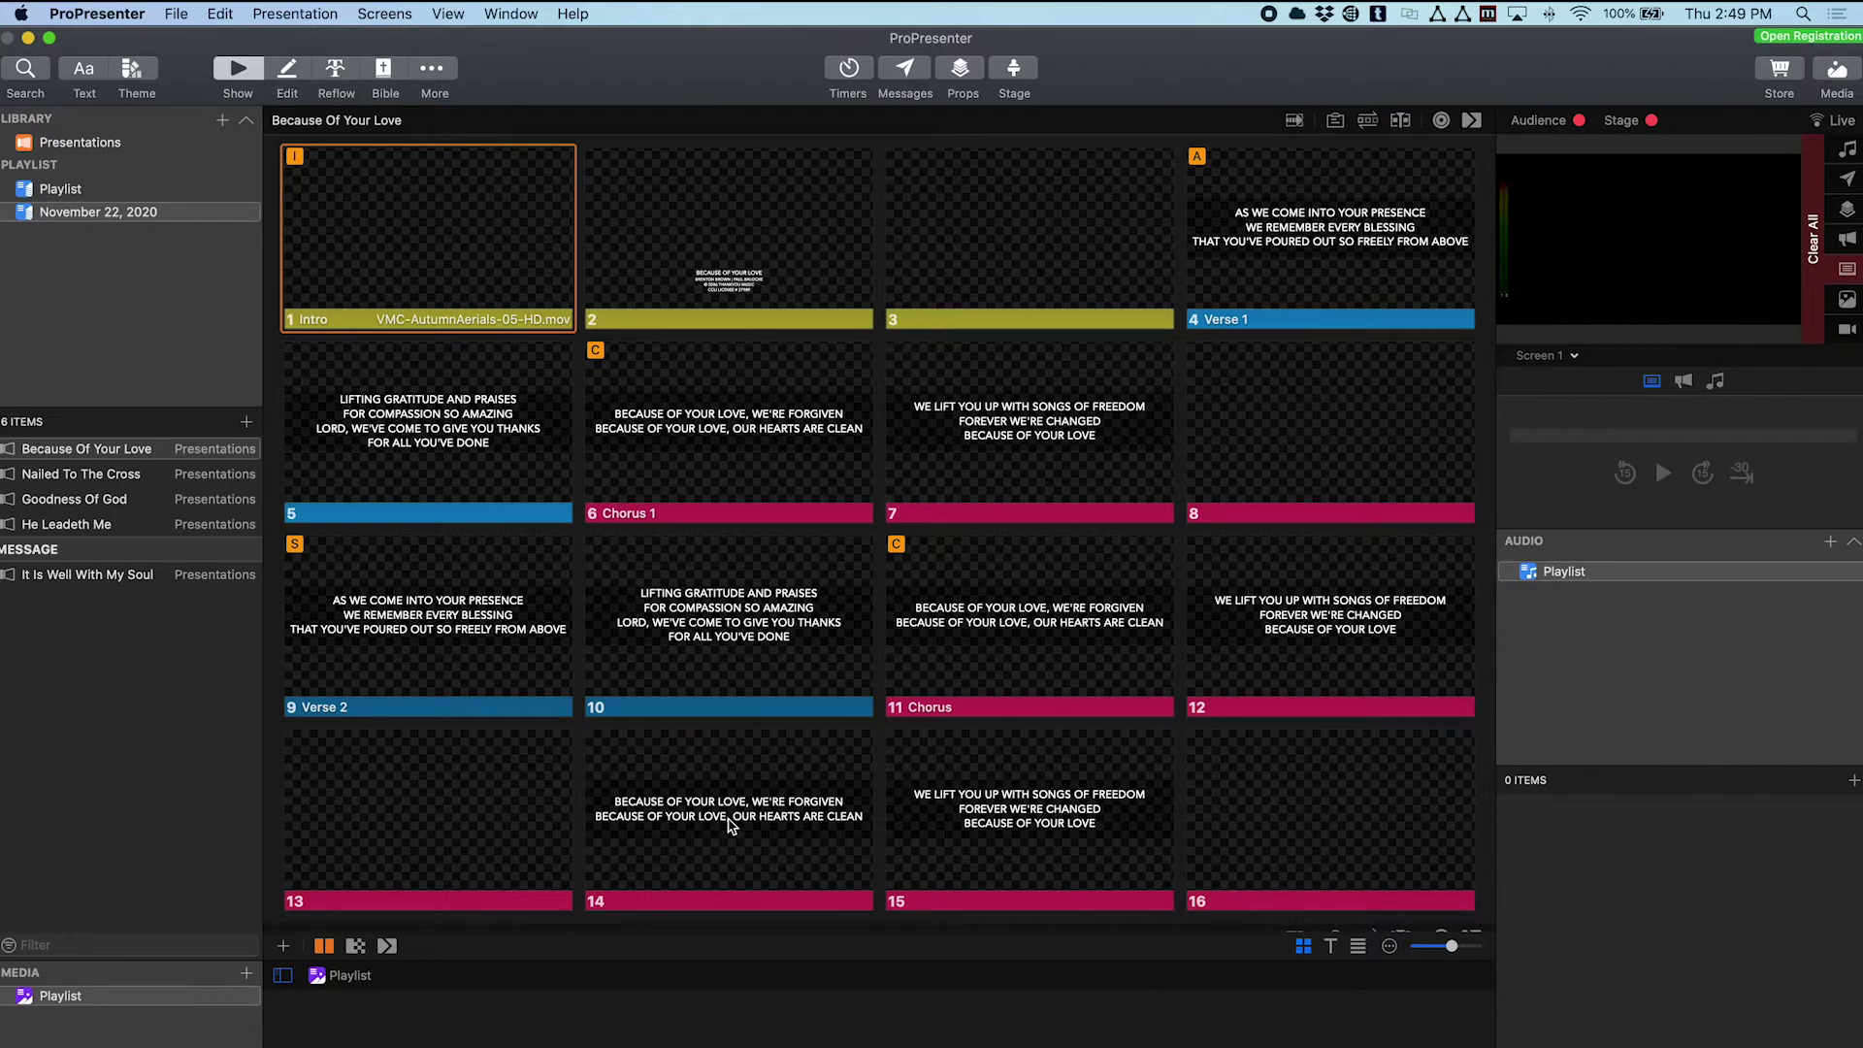
Switch to Chrome and read the Tech Ministry article on sharing ProPresenter lyrics, through its network settings and Presentation Bridge sections.
click(573, 1042)
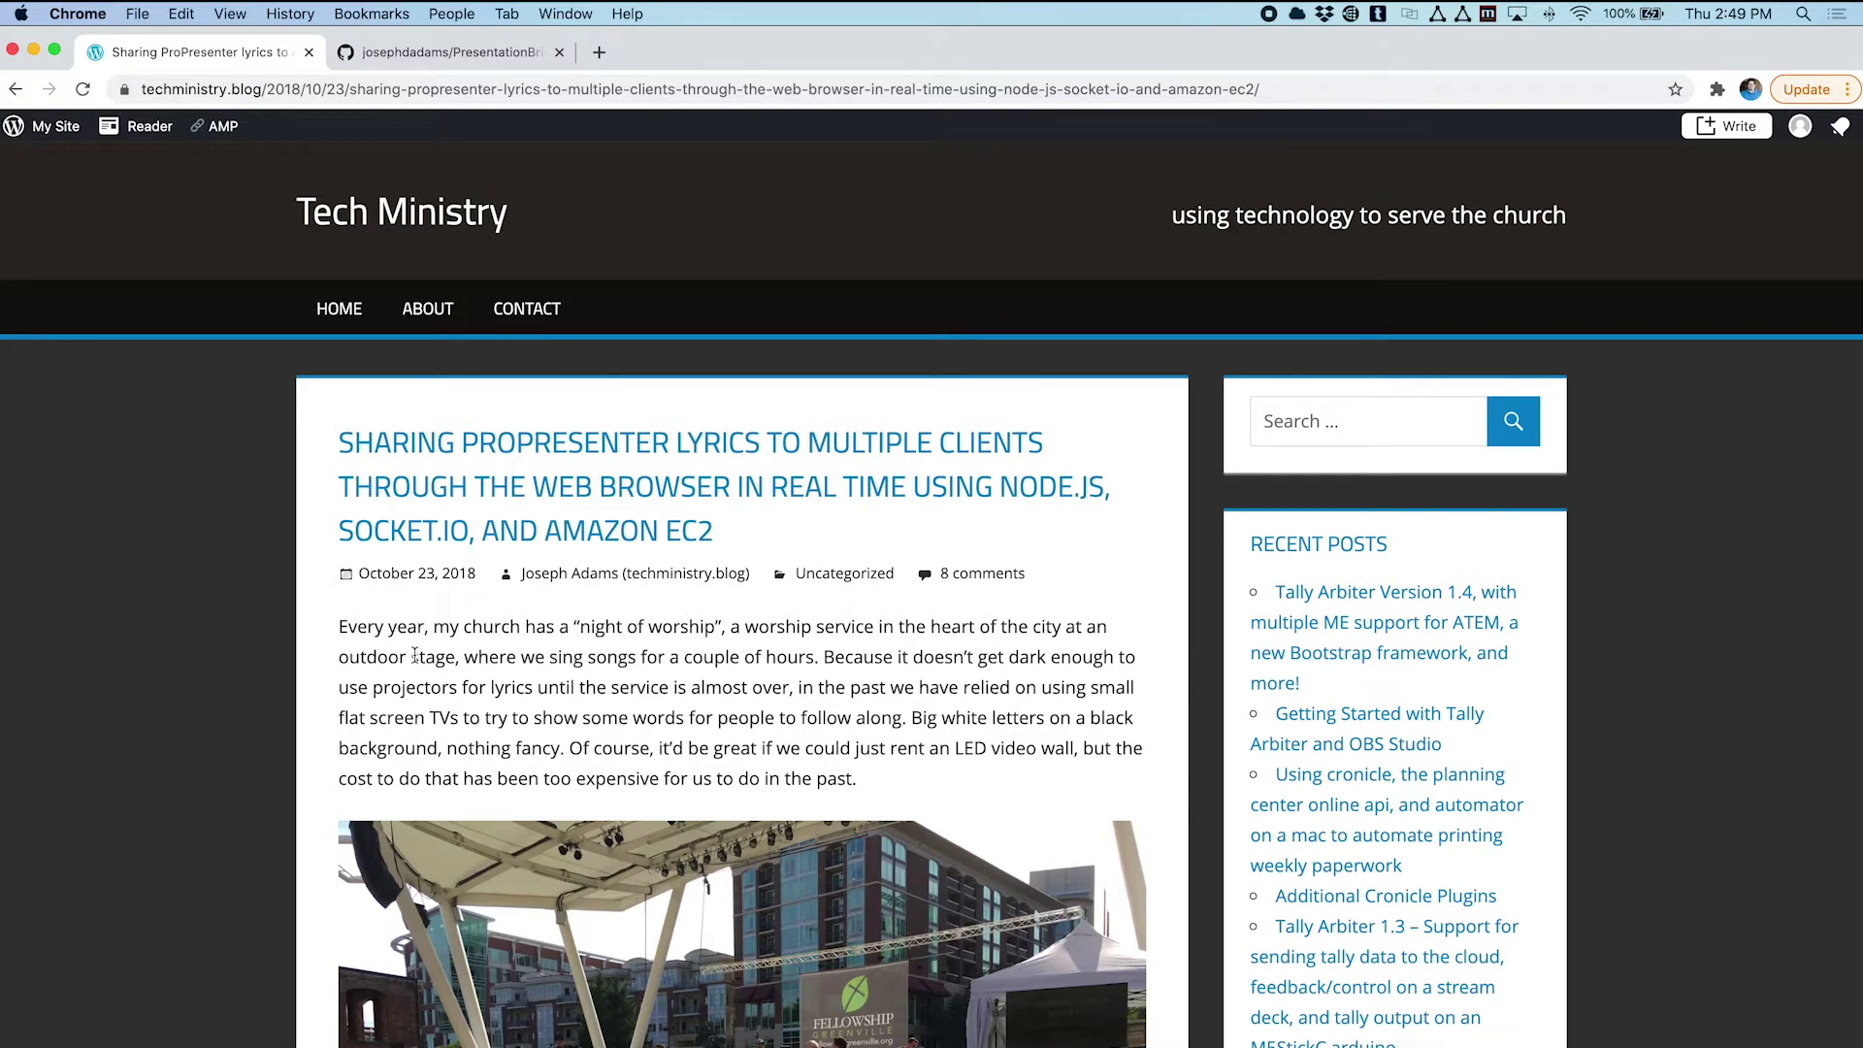
scroll(415, 656, down, 1)
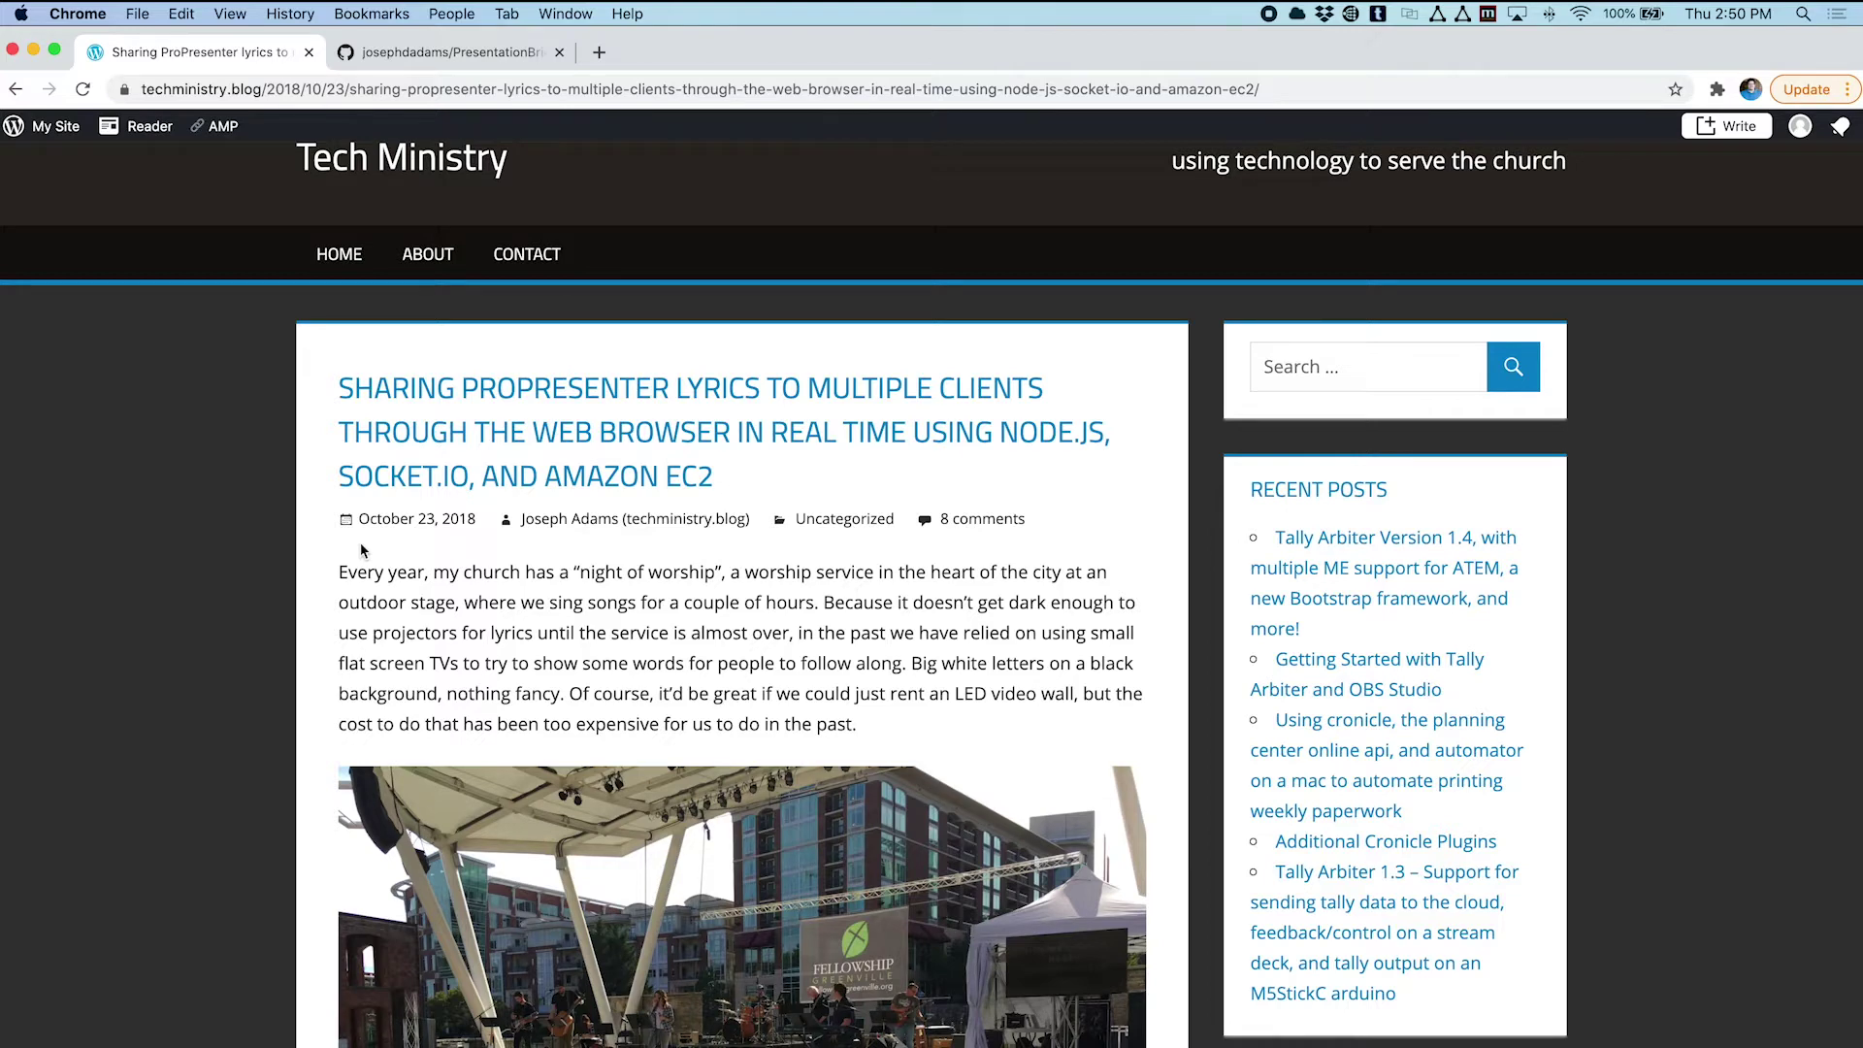
scroll(361, 550, down, 2)
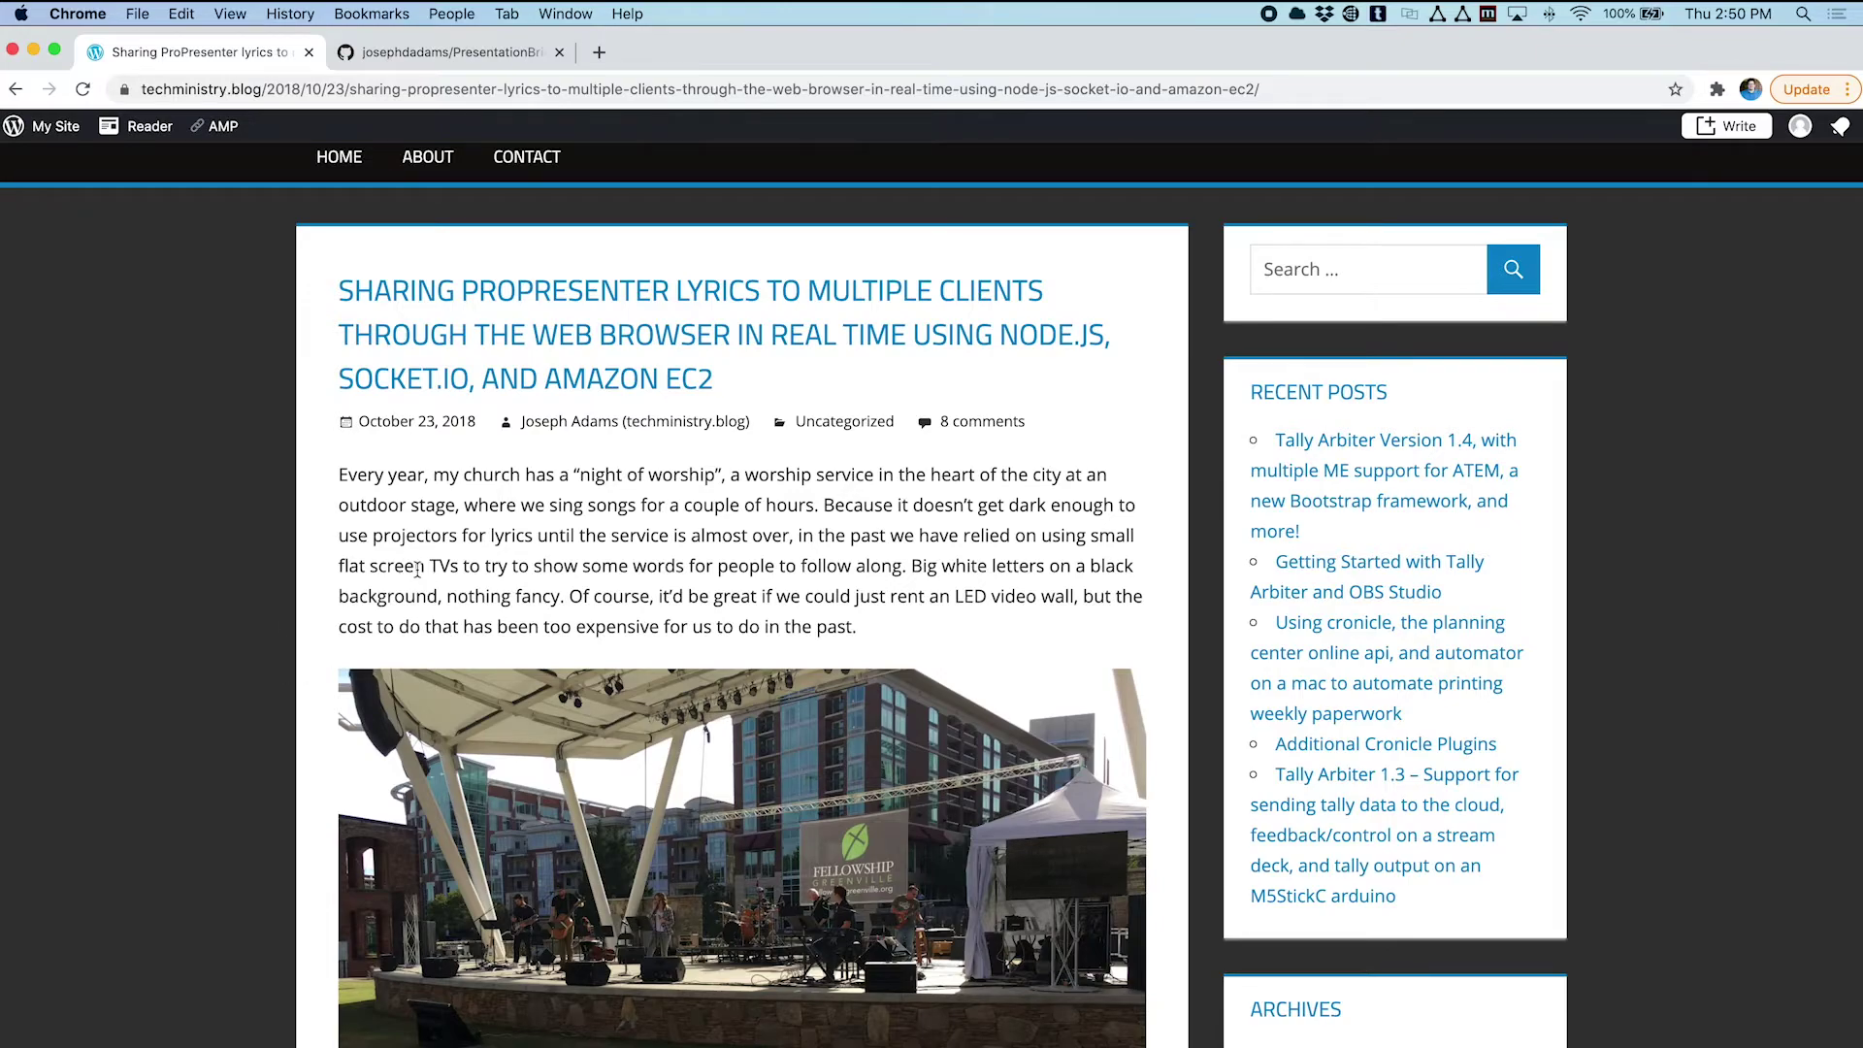
scroll(417, 570, down, 20)
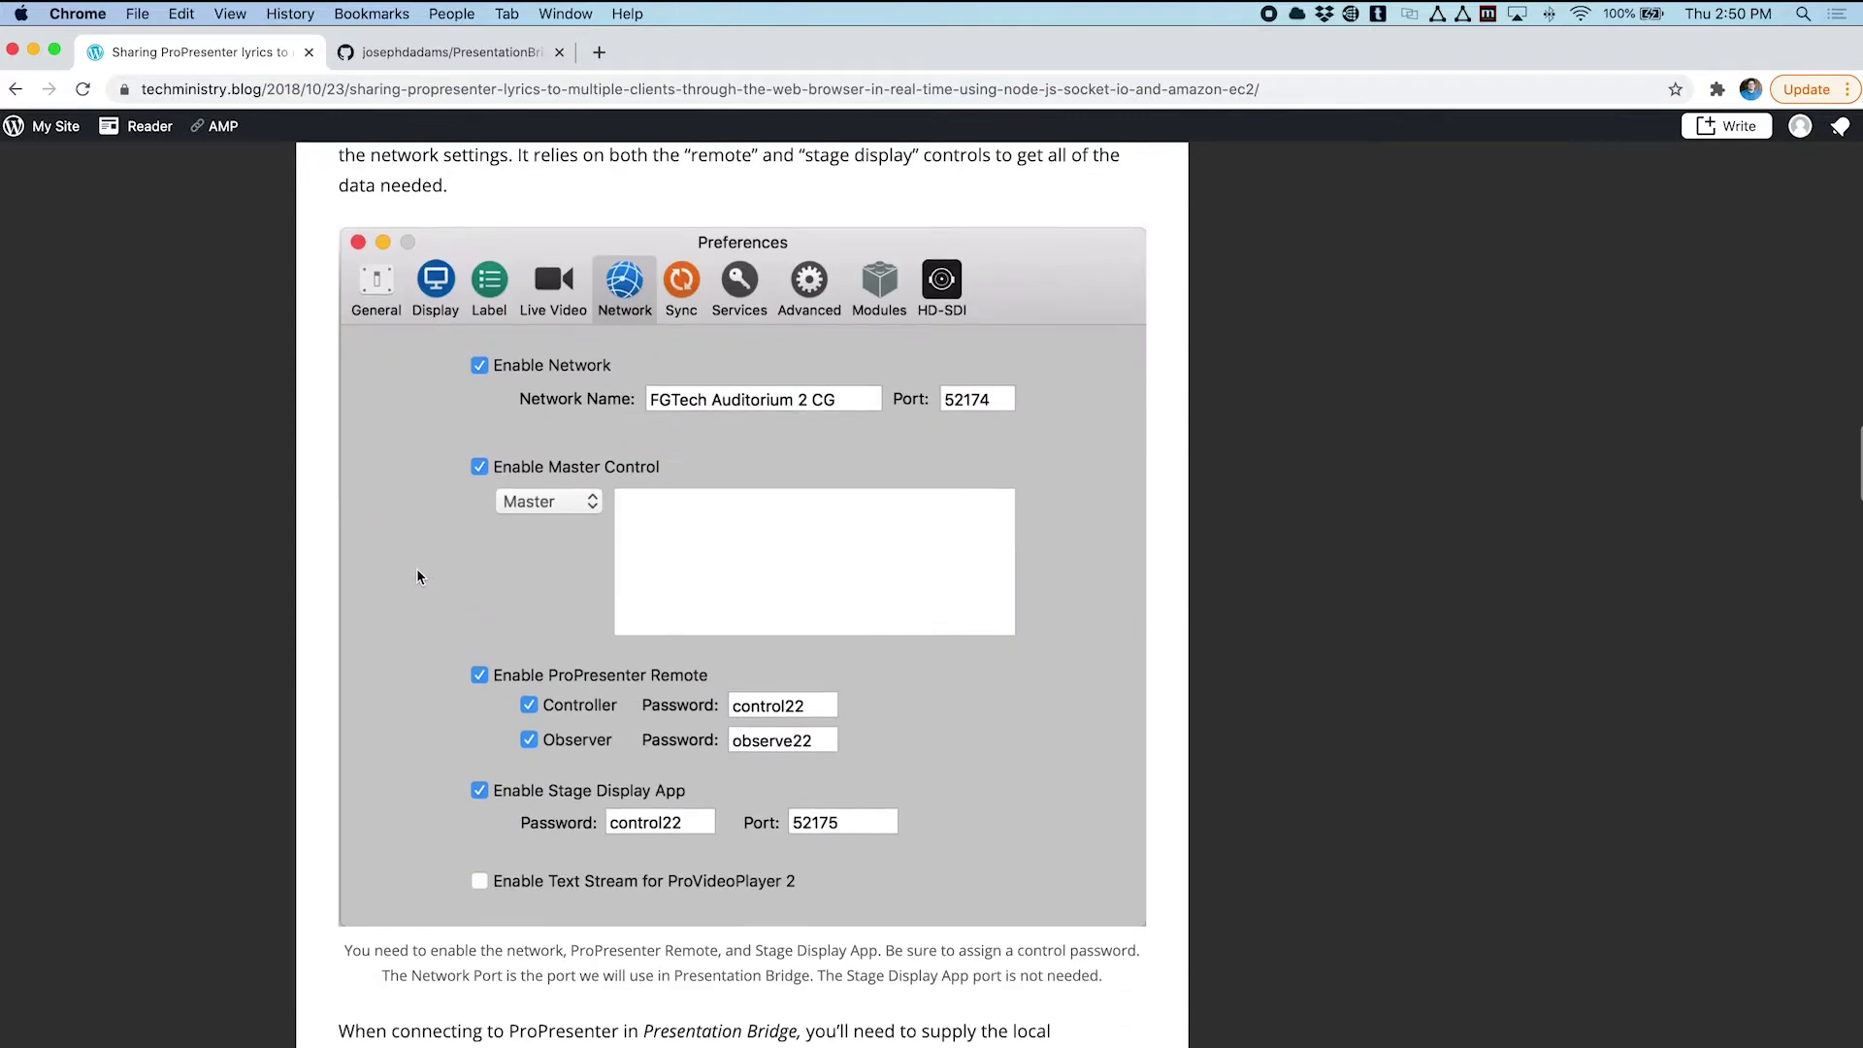
scroll(418, 578, down, 20)
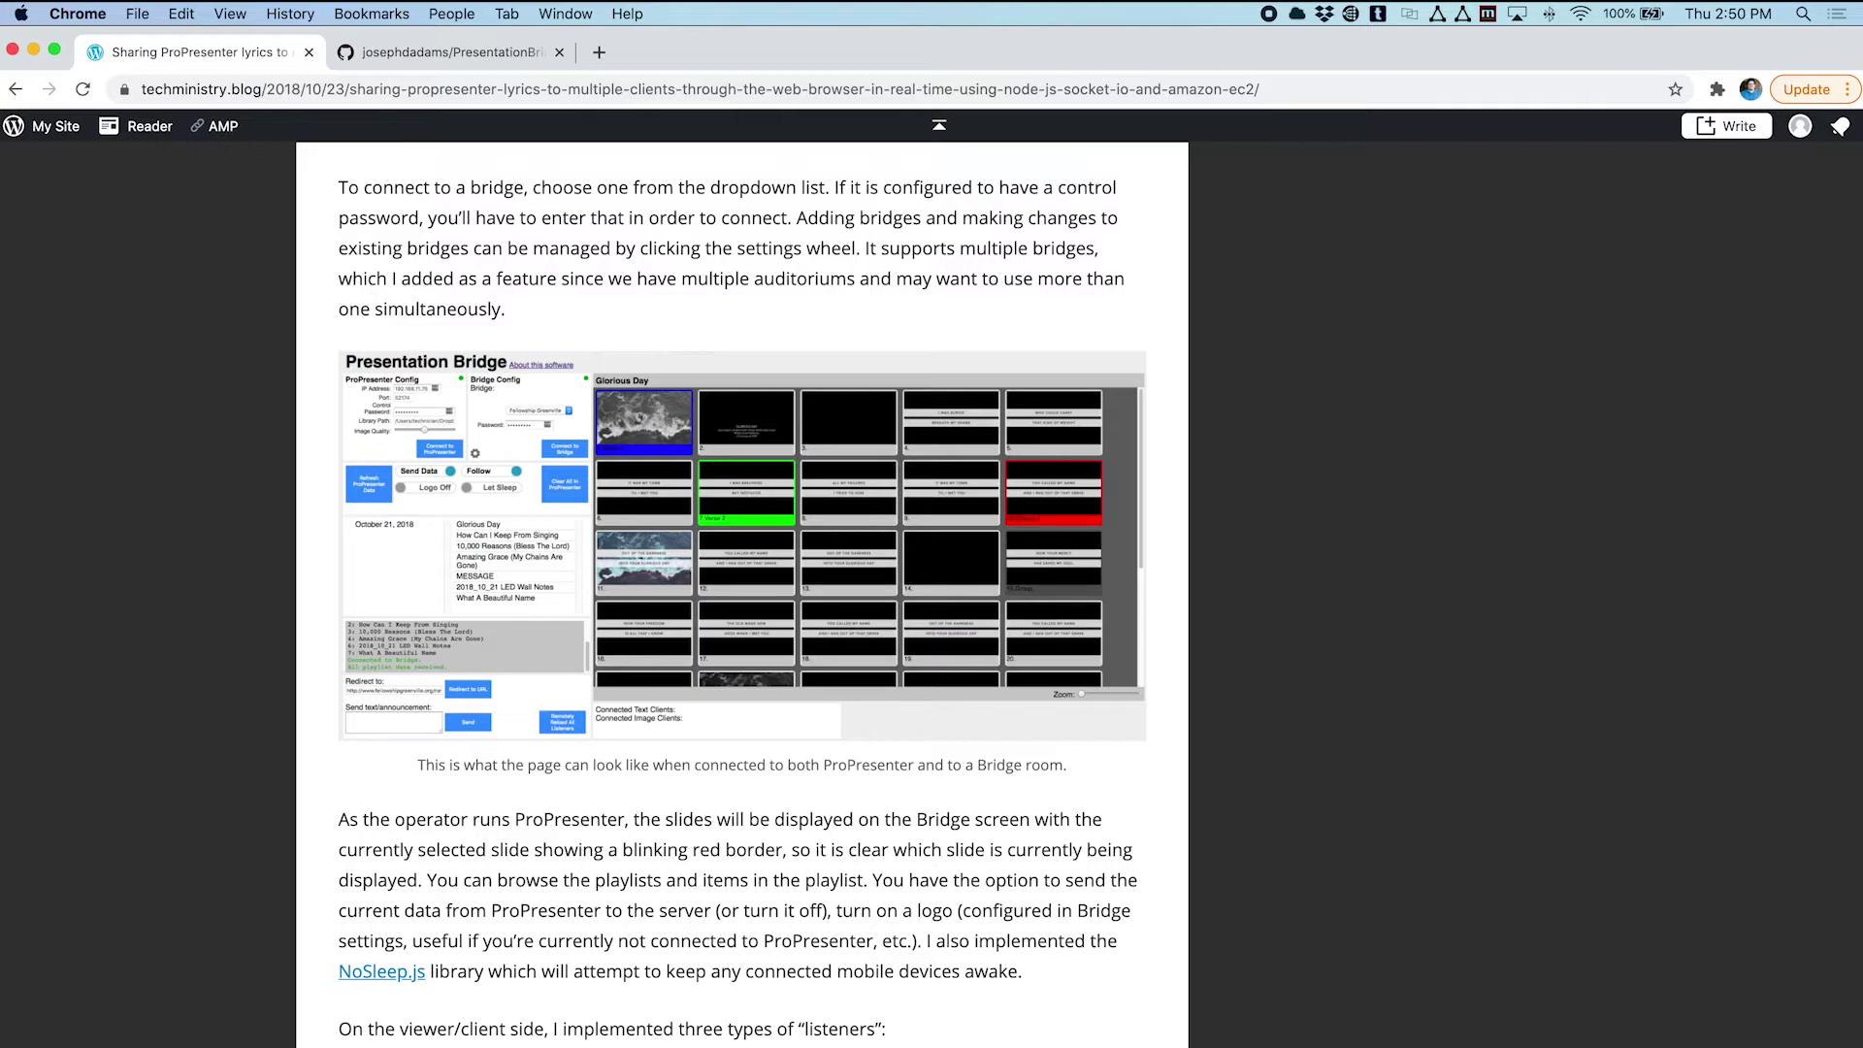
Switch to ProPresenter and review the Network preferences for the network, remote and stage app options, then close them.
click(975, 1042)
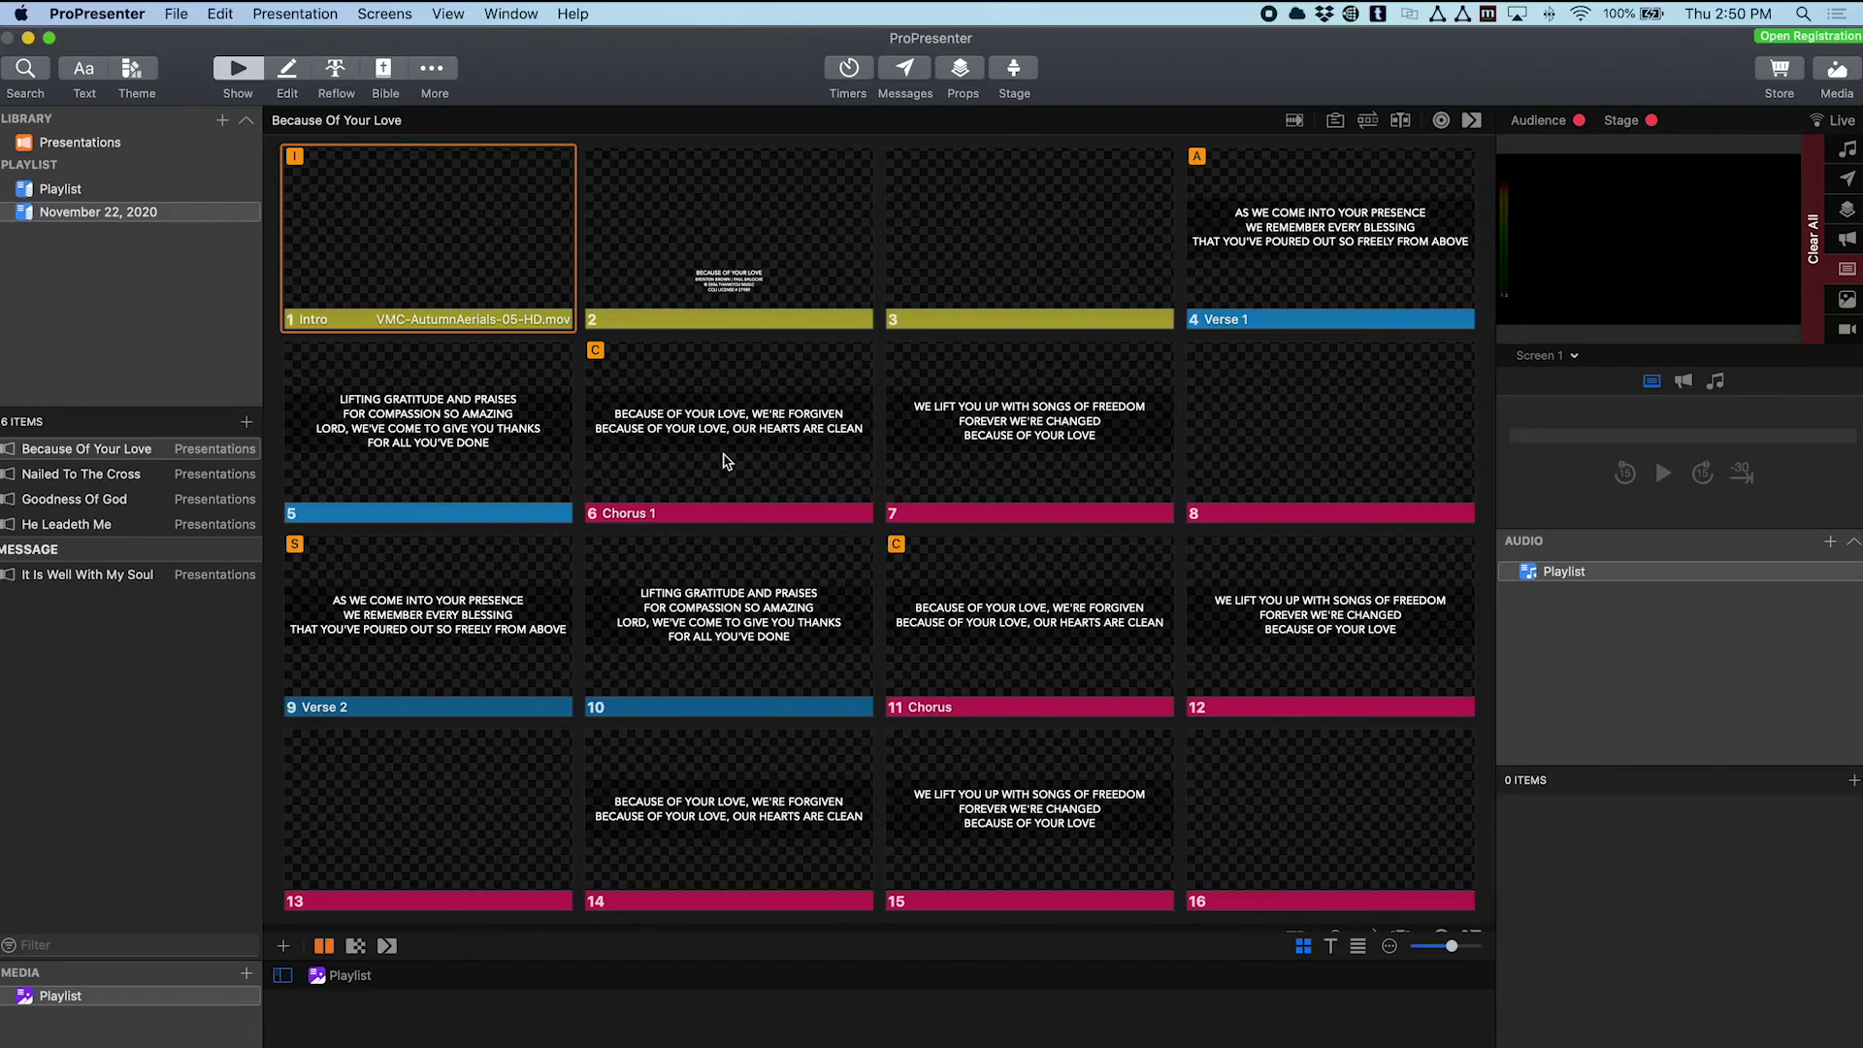
click(124, 12)
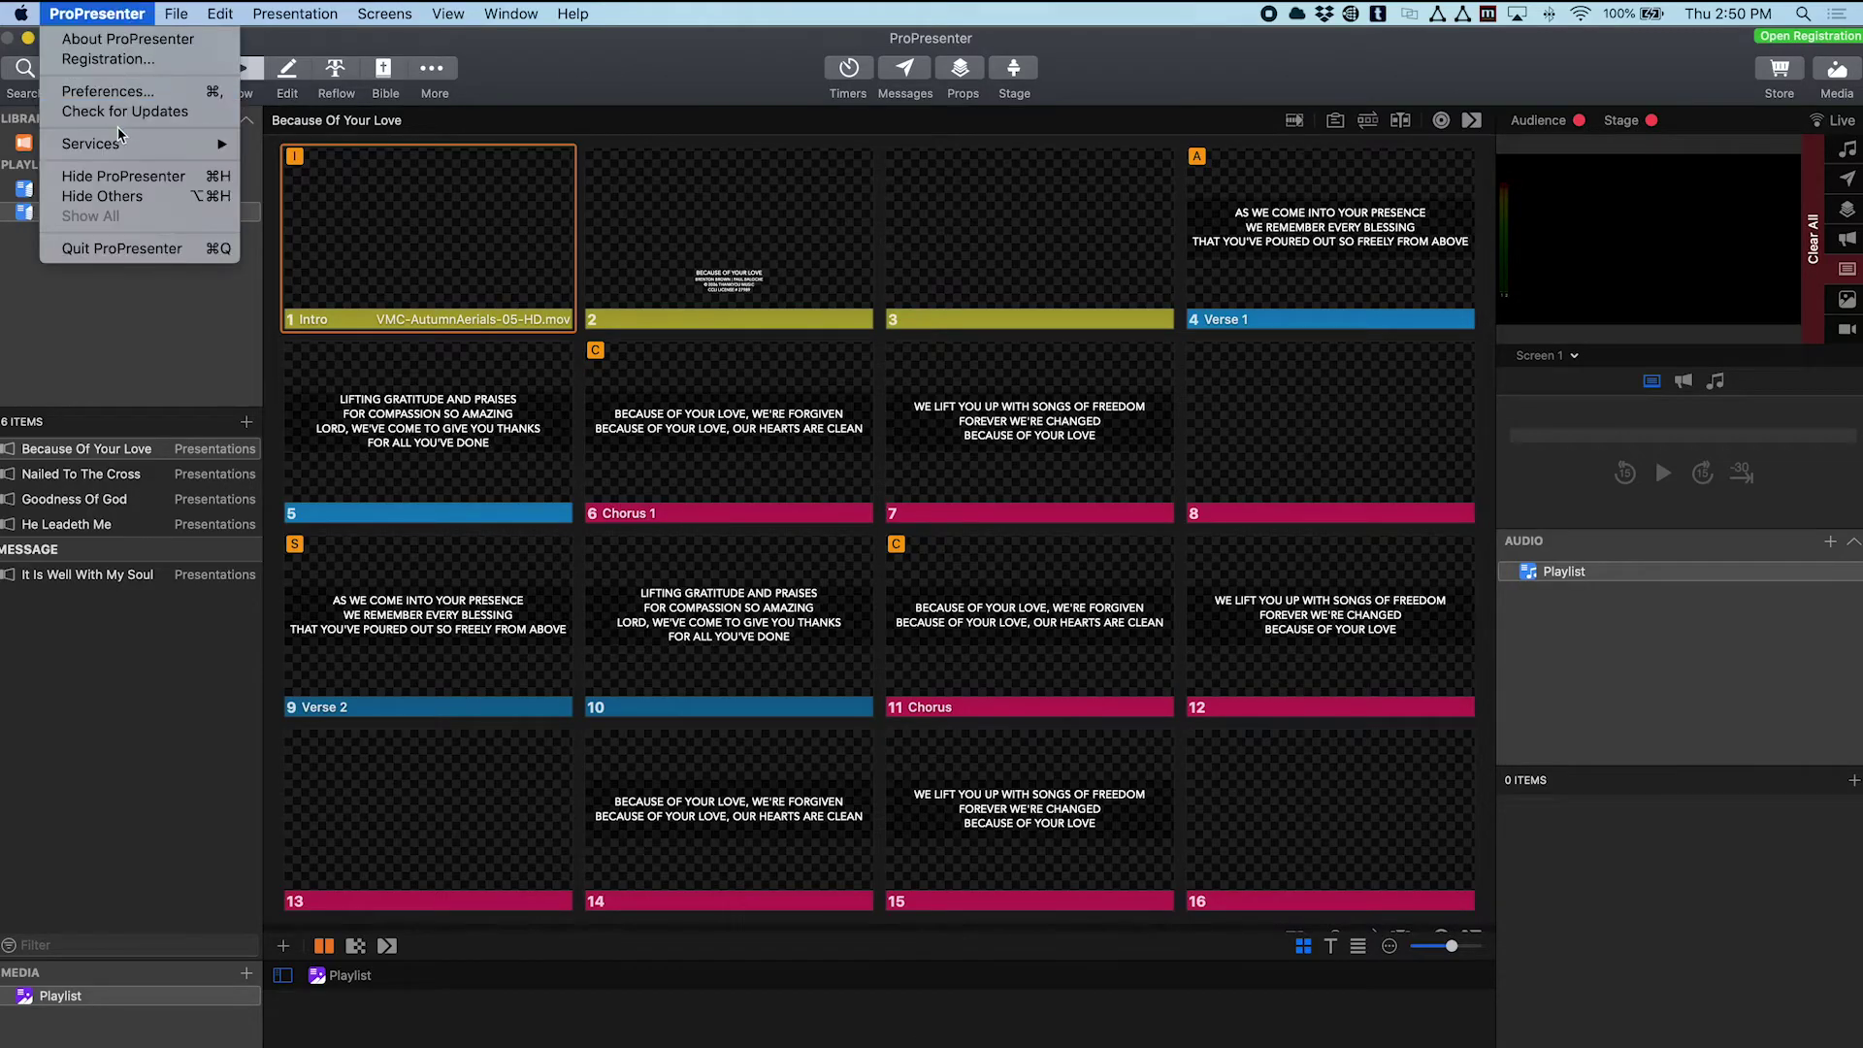
click(105, 91)
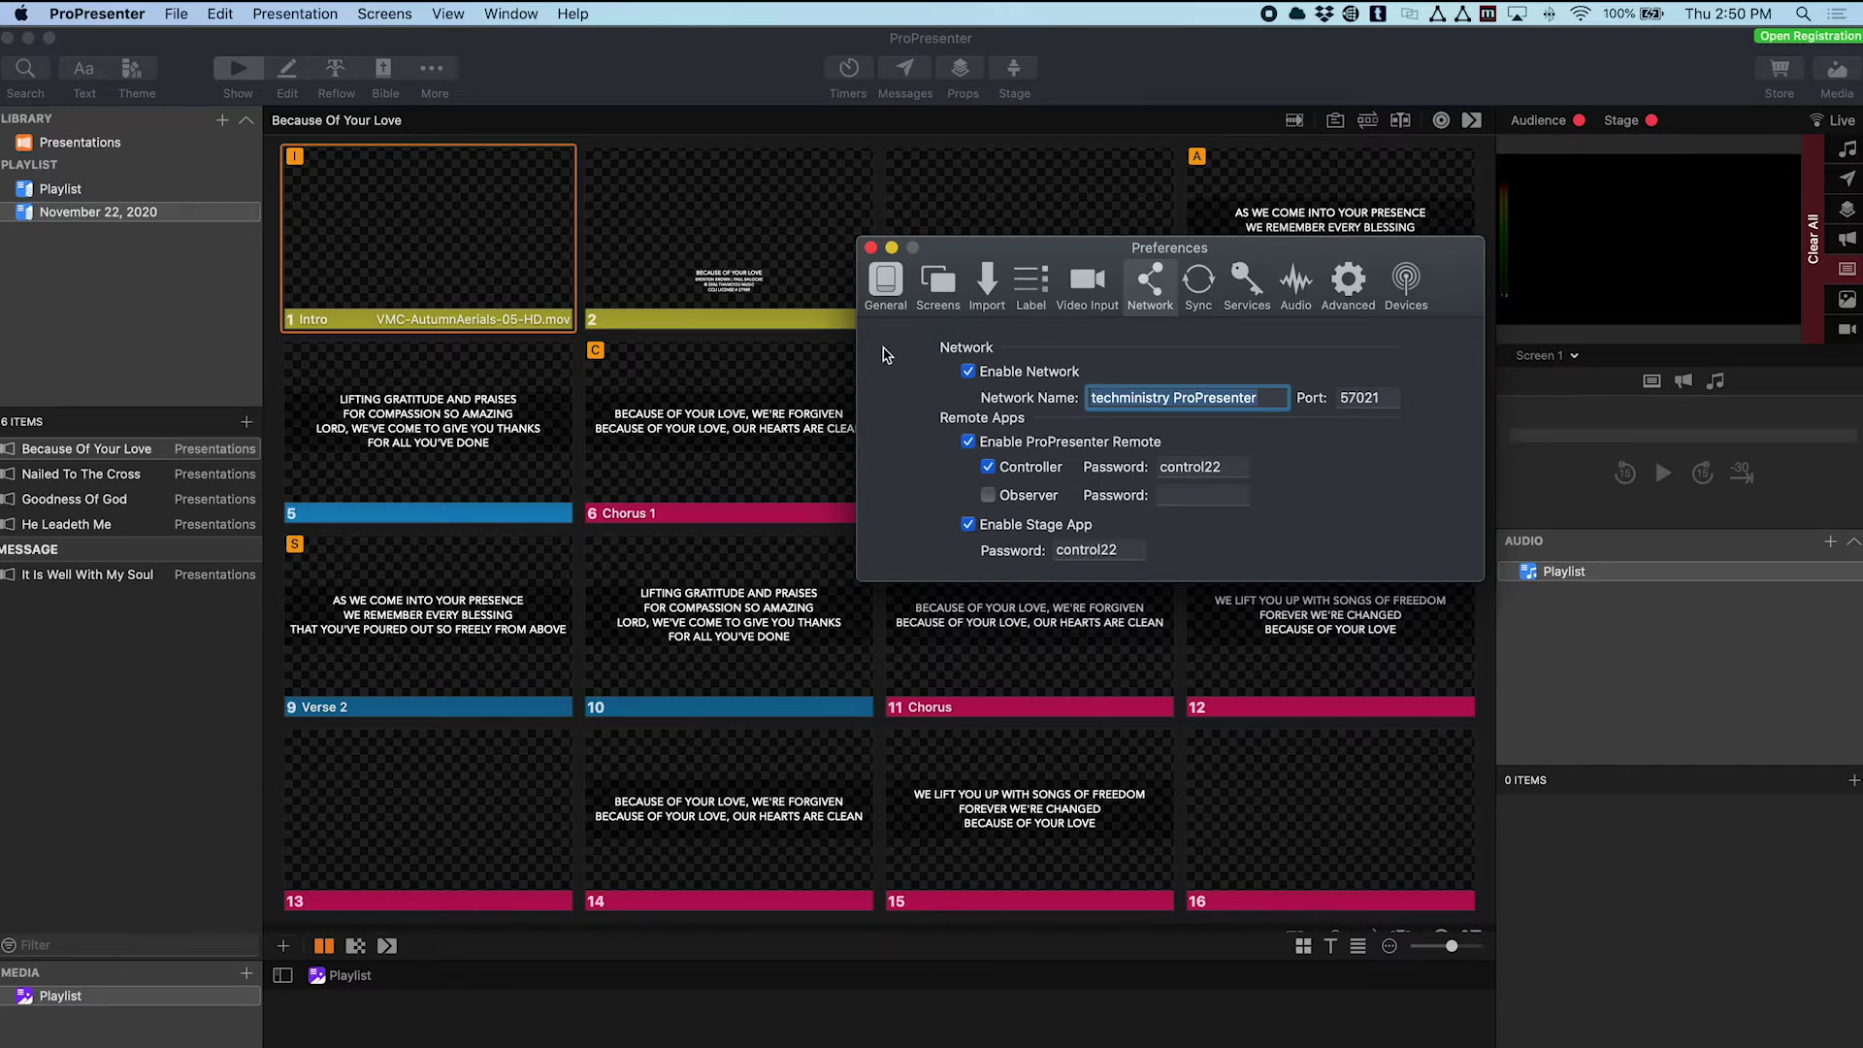
click(871, 248)
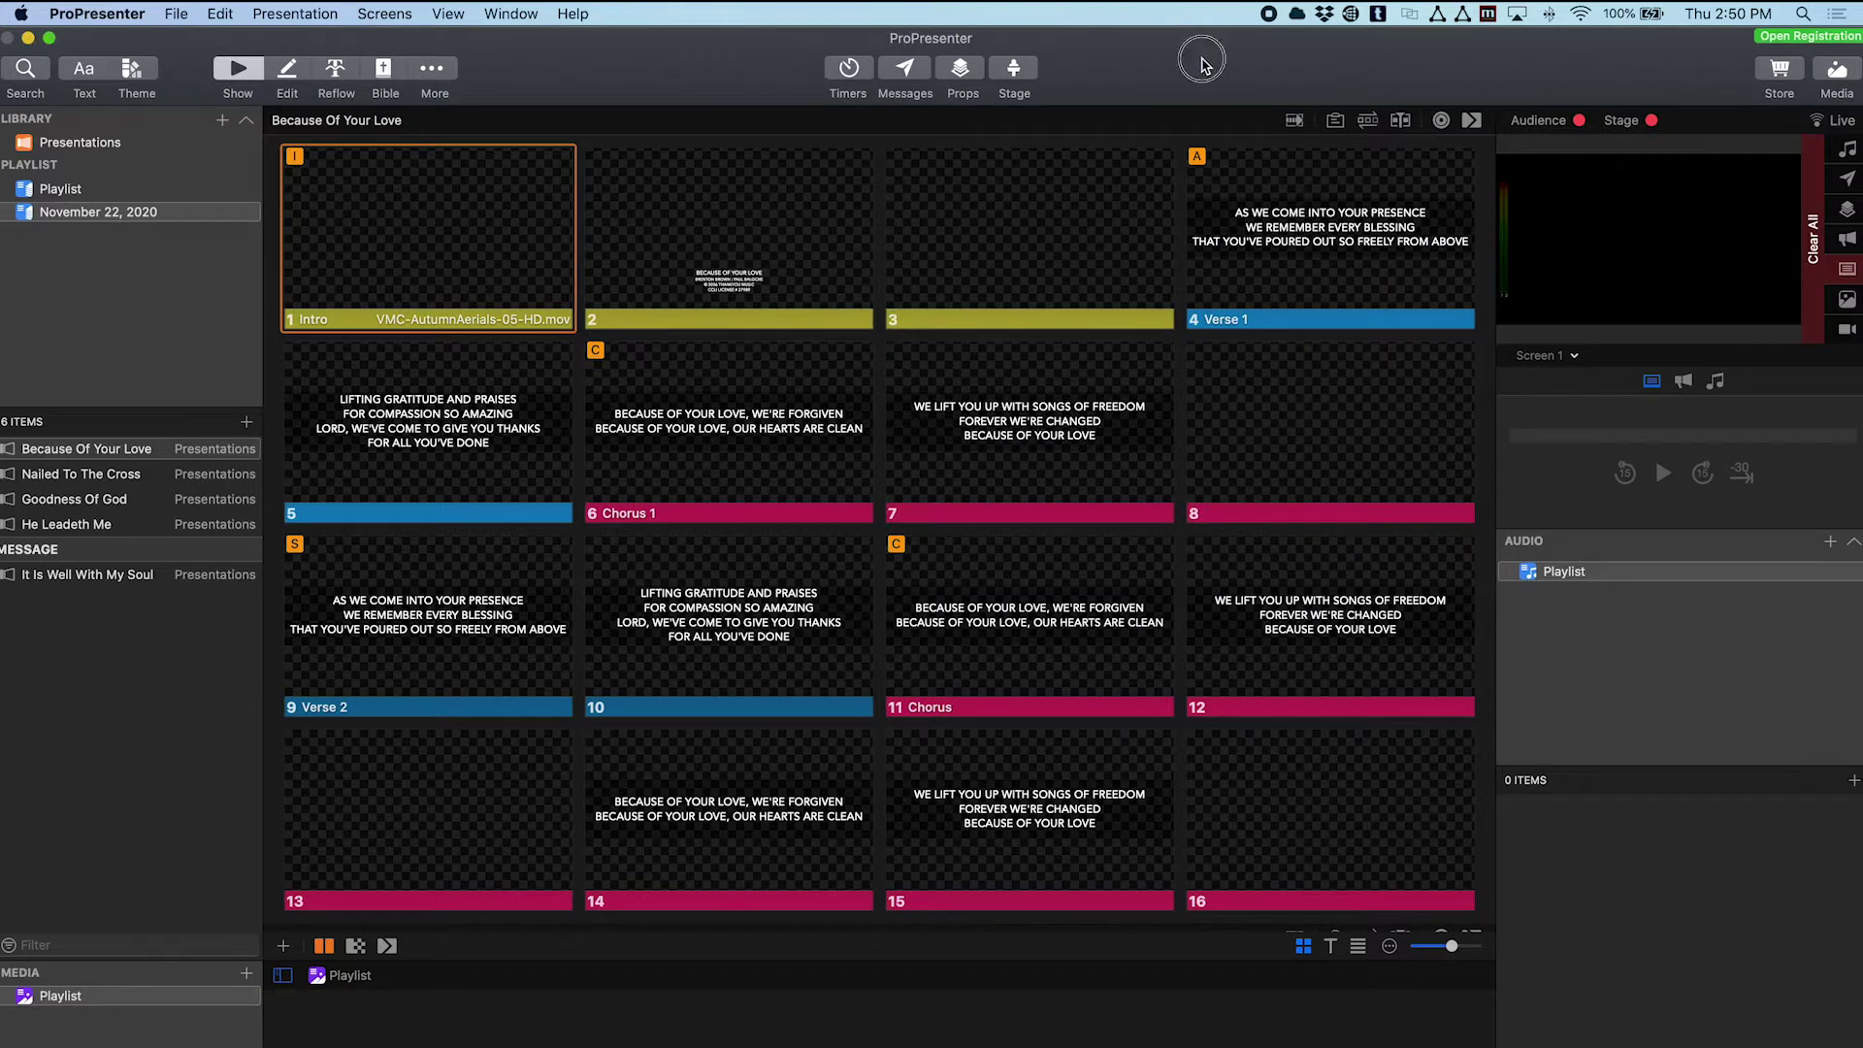
Open the PresentationBridge Client settings and examine the ProPresenter and Presentation Bridge connection details.
click(1298, 15)
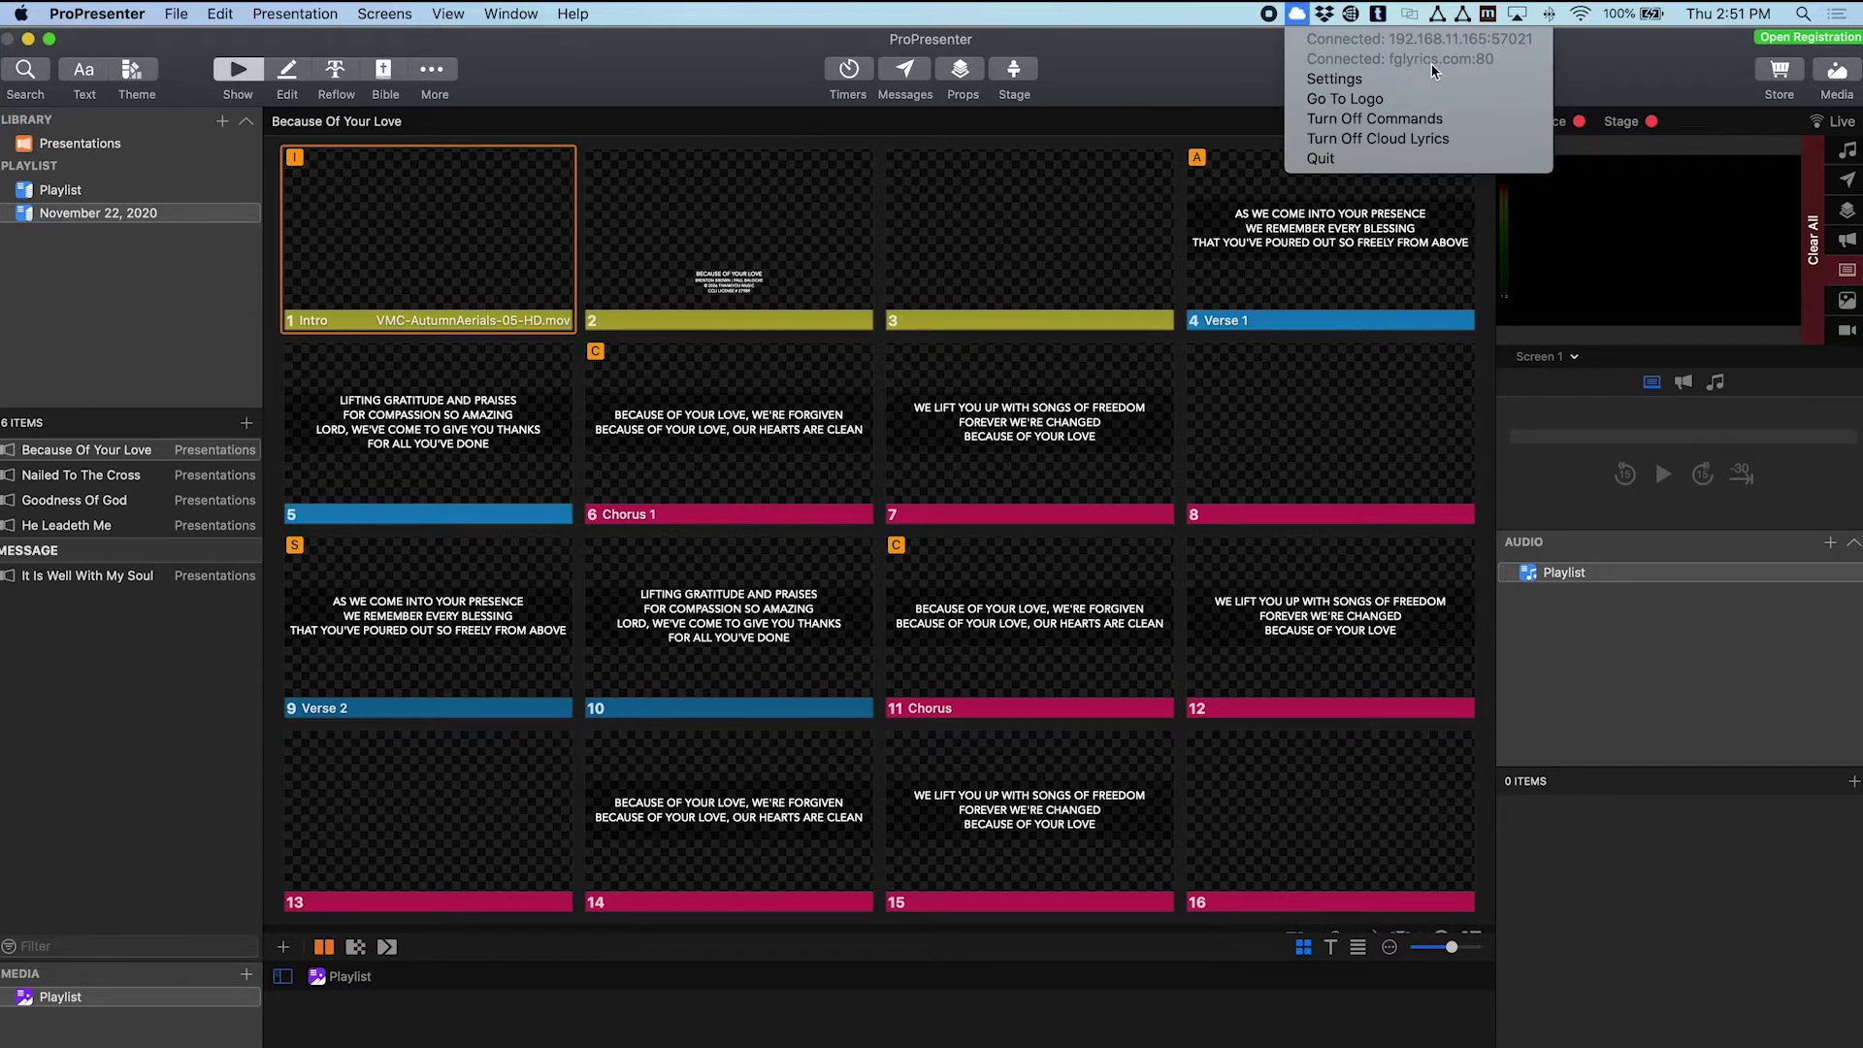
click(1357, 79)
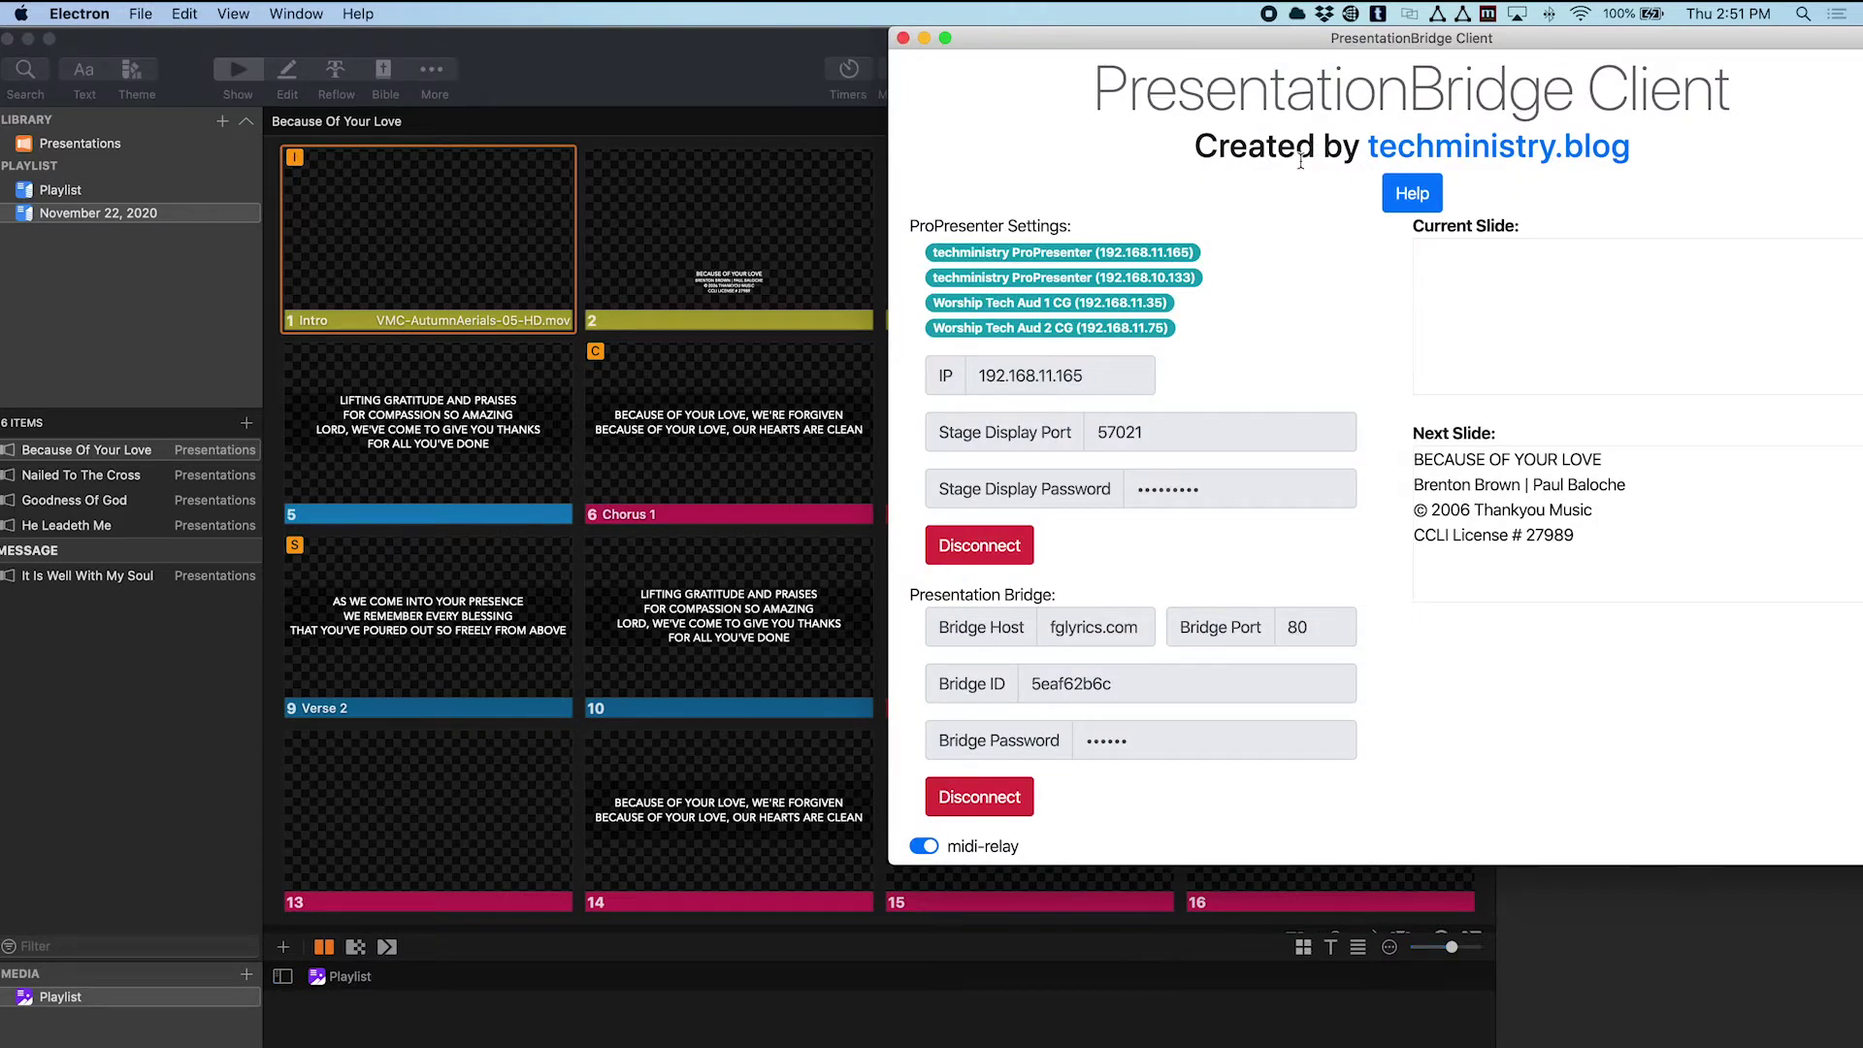
drag(1272, 35, 1267, 37)
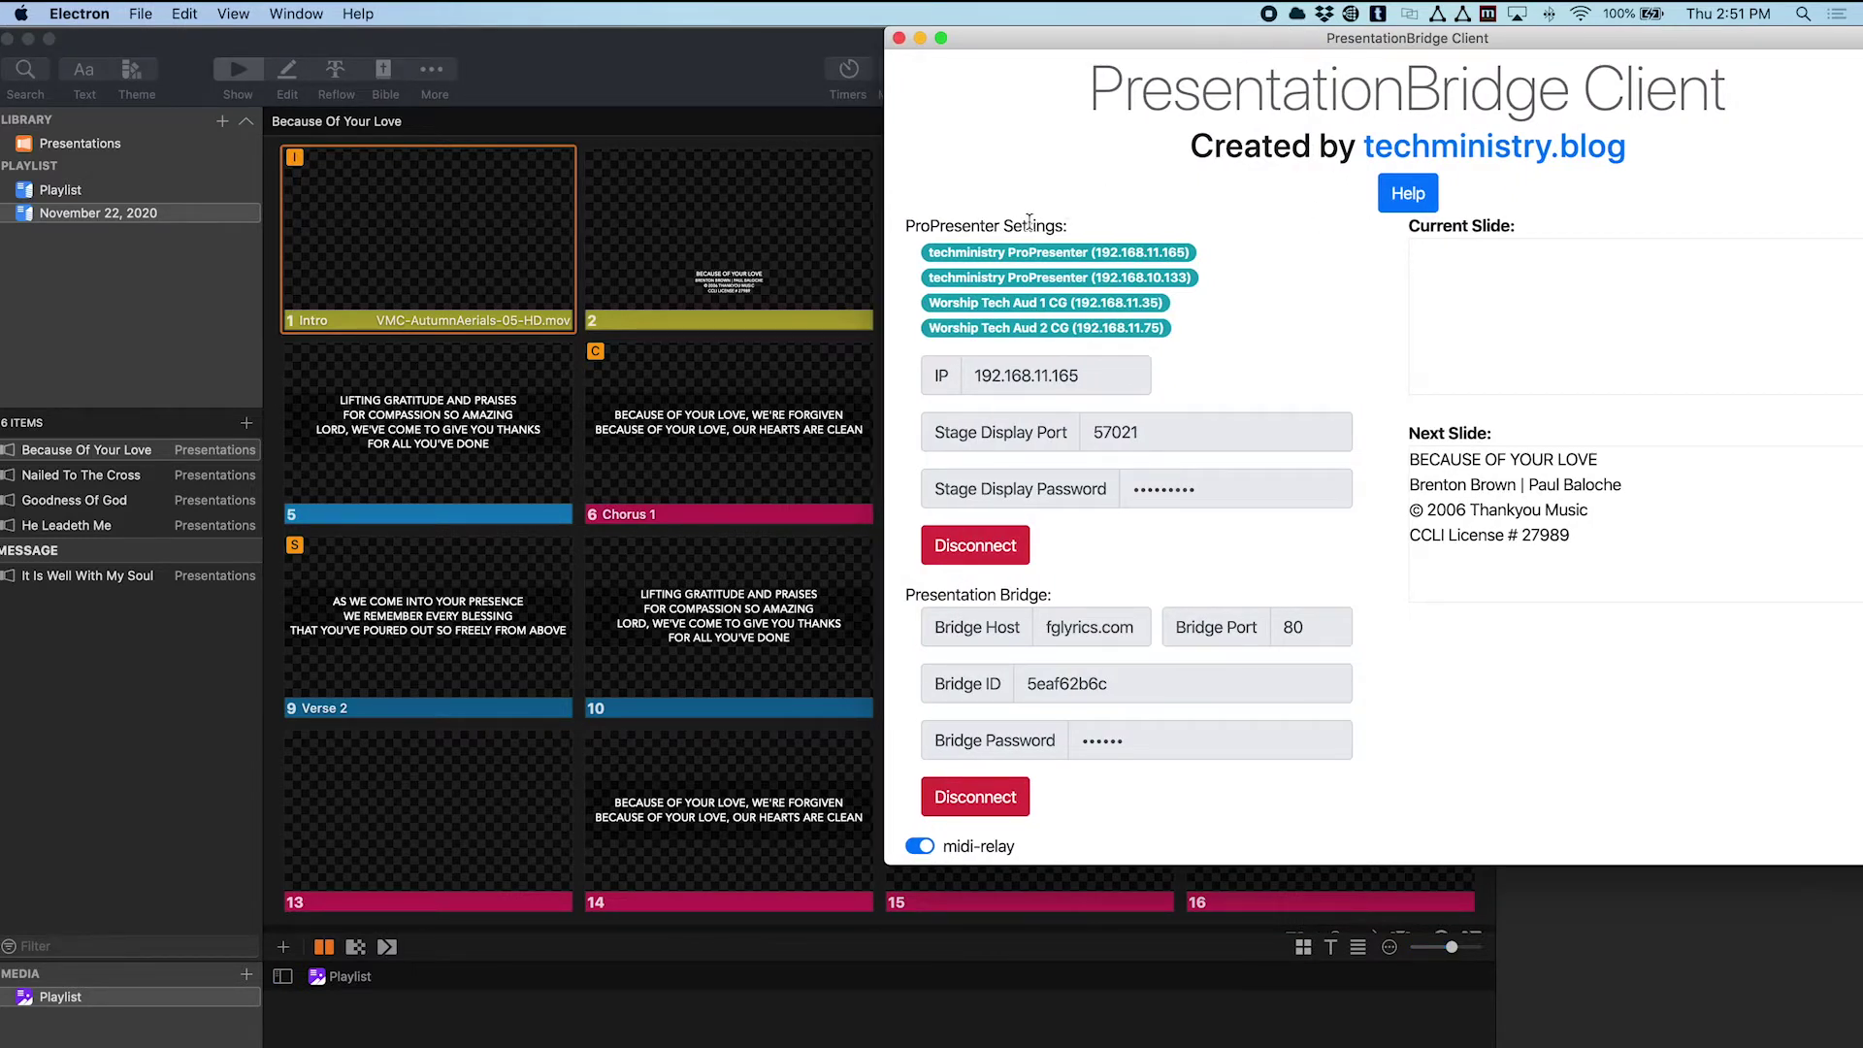
click(1009, 253)
click(1220, 563)
Send slide 2 and then slide 6 (Chorus 1) of Because Of Your Love live, and check them in the PresentationBridge Client settings.
click(609, 242)
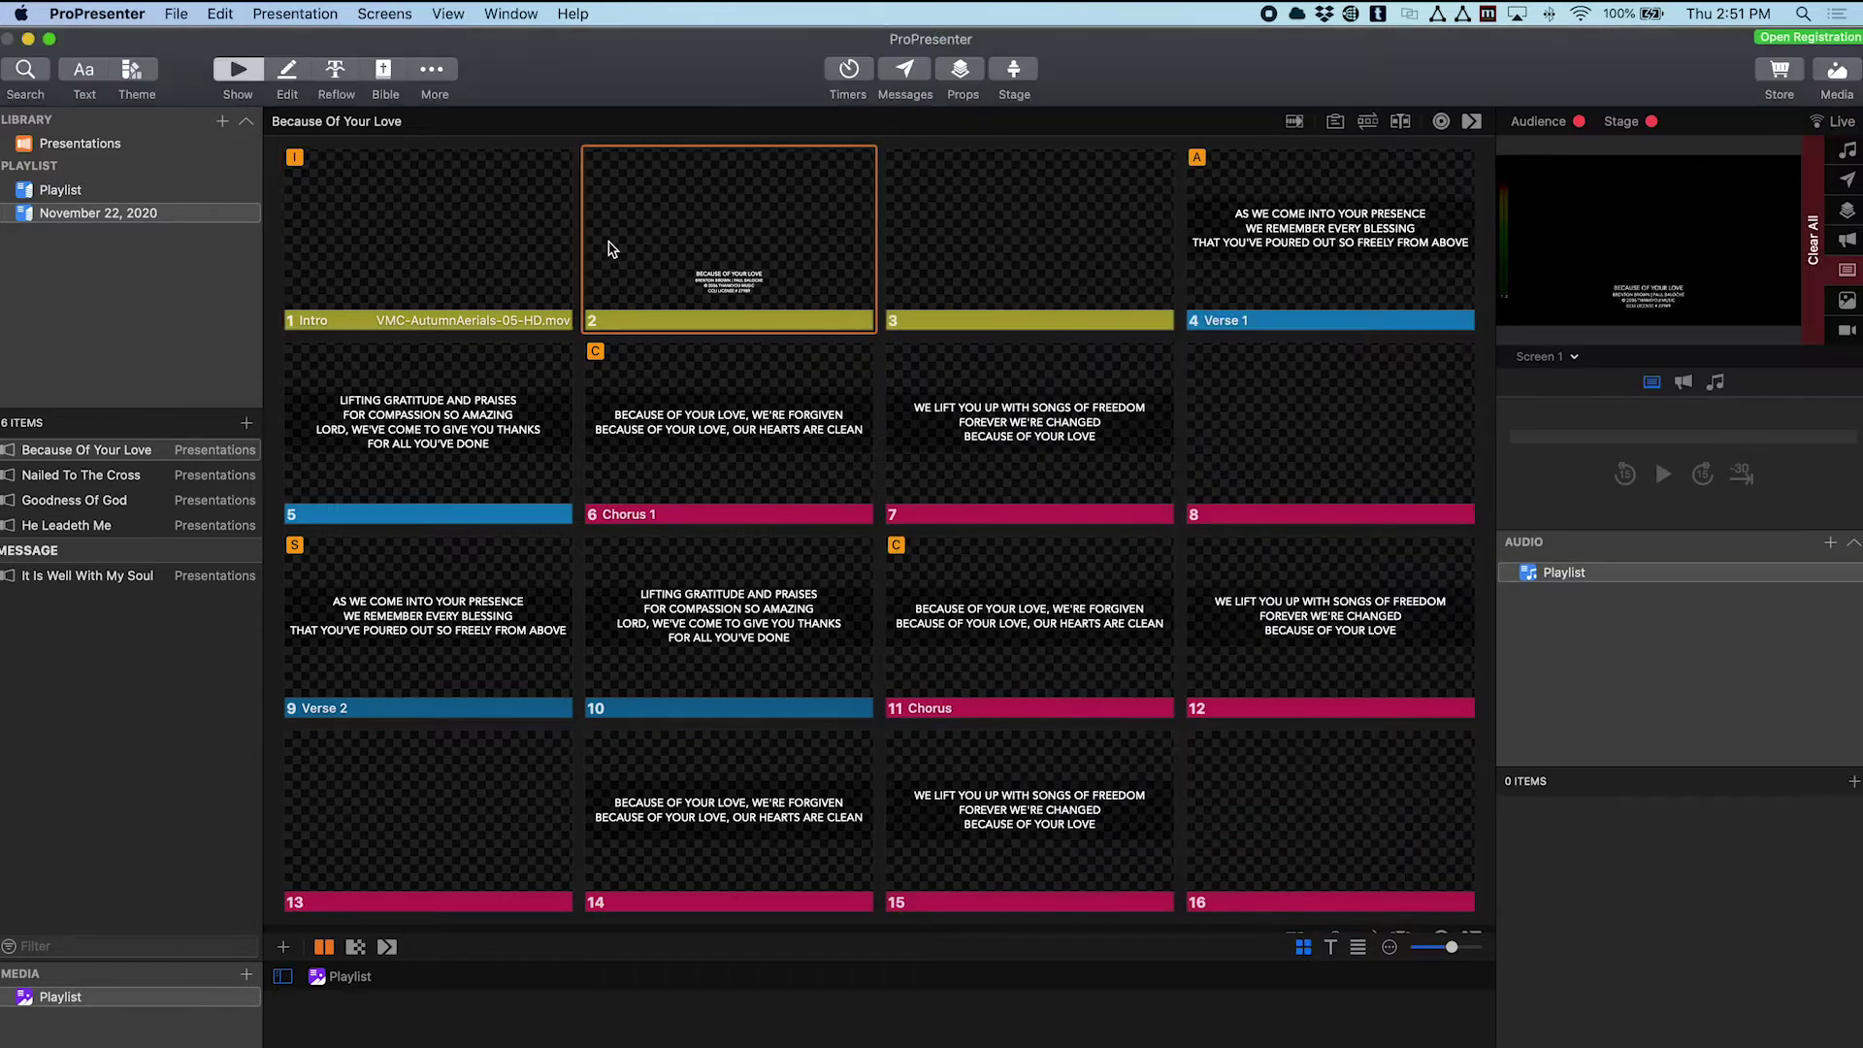
click(766, 425)
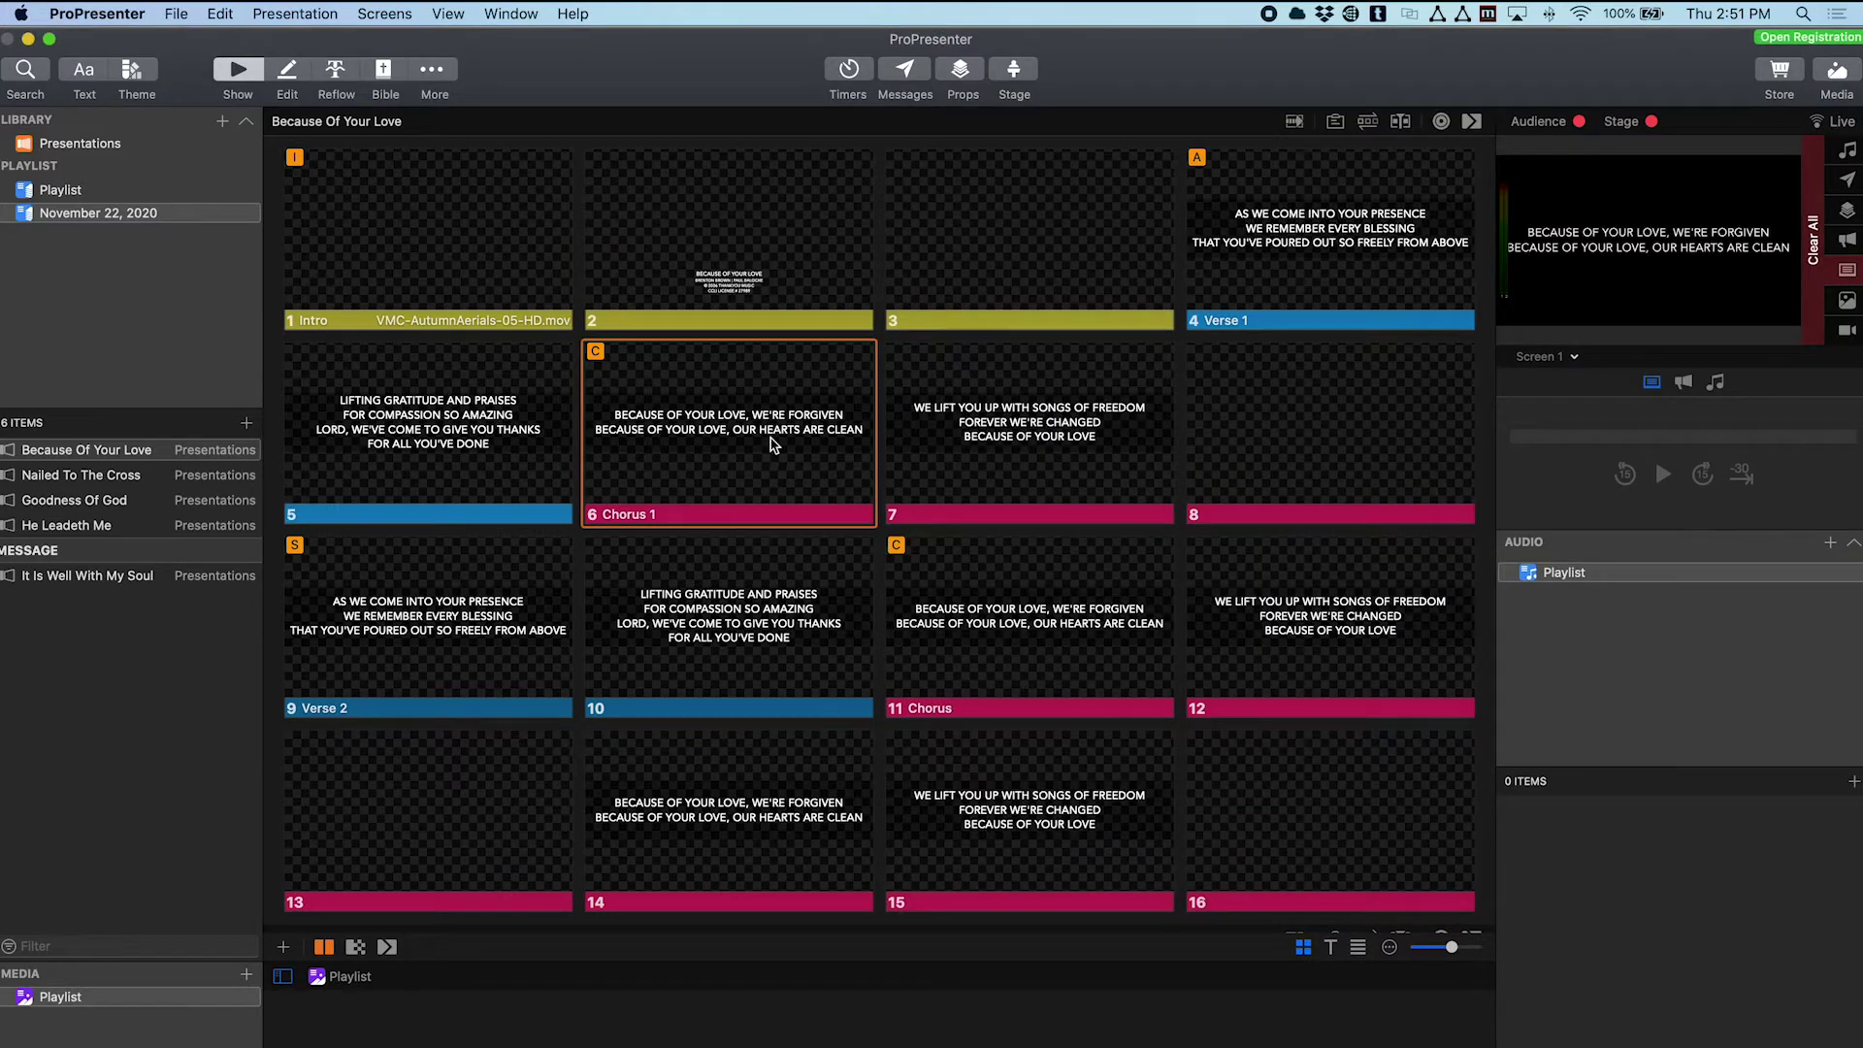
click(1296, 13)
click(1326, 82)
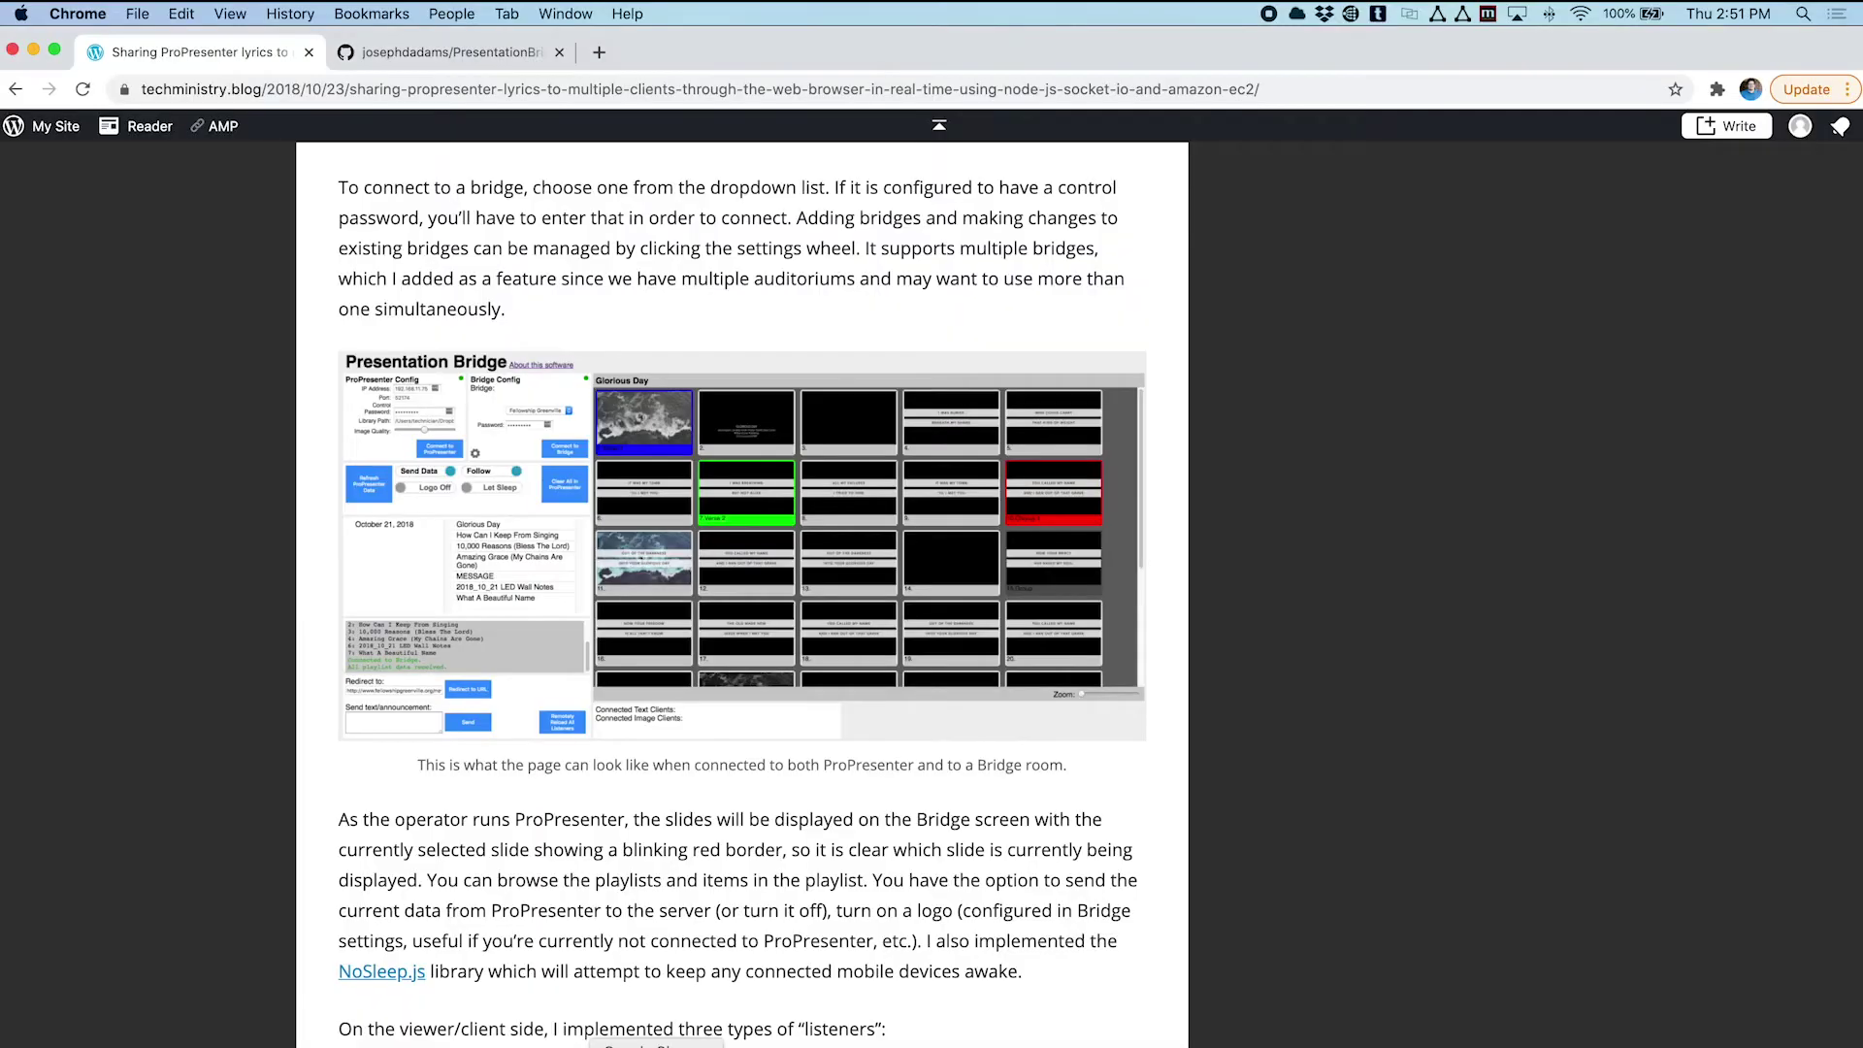
Bring up Chrome's Night of Worship lyrics window and minimize the blog and Bitfocus Companion windows behind it.
click(626, 13)
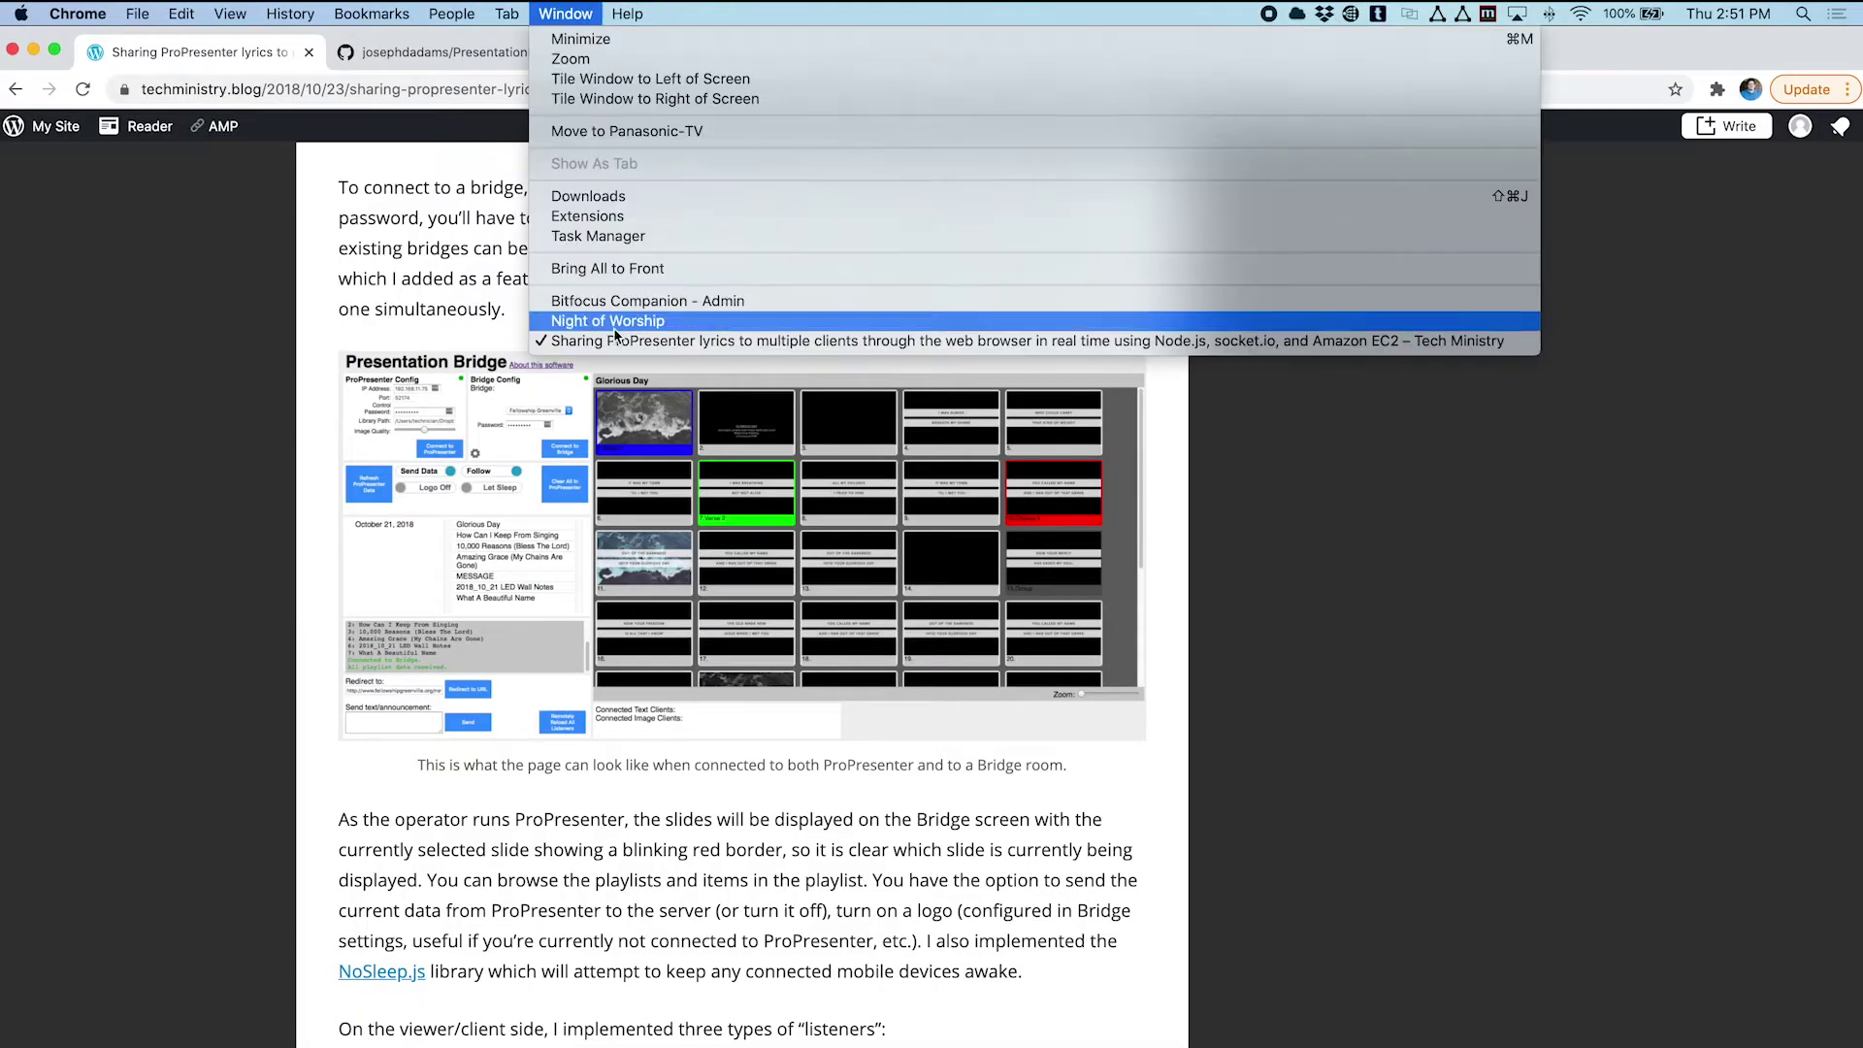
click(613, 333)
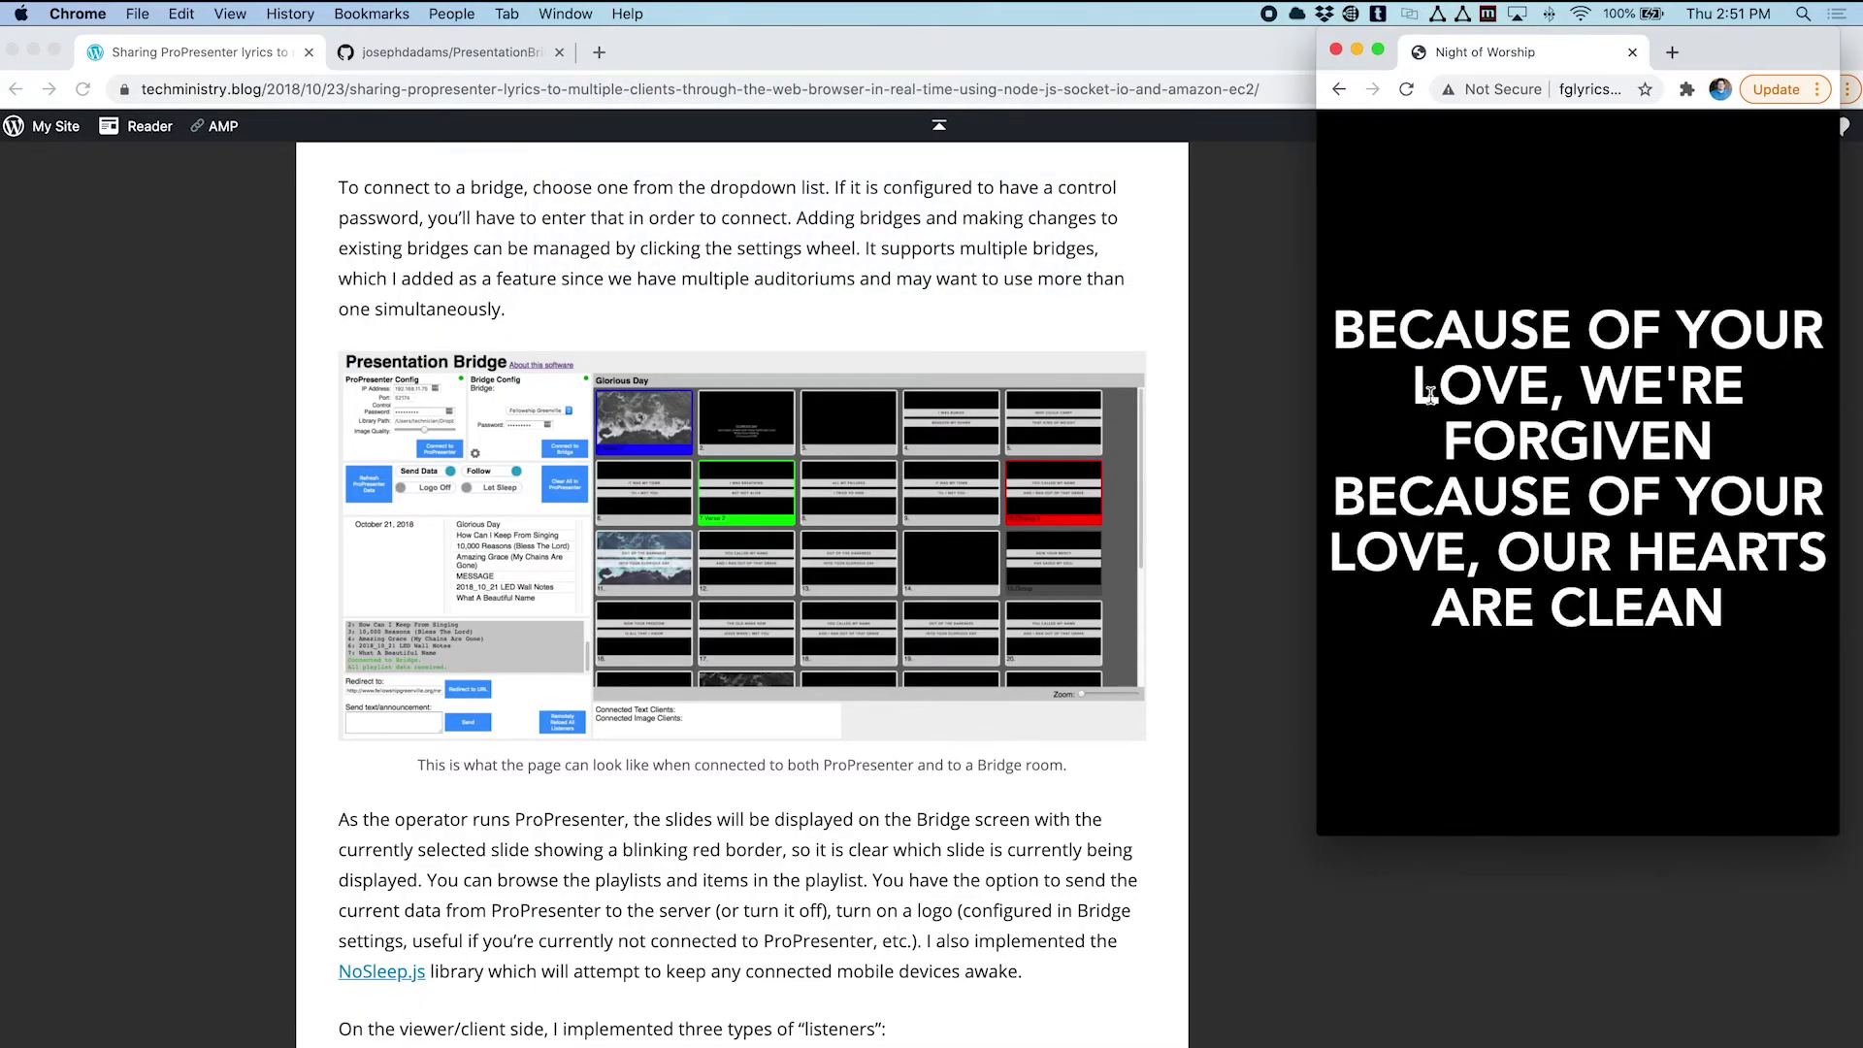
key(super+Tab)
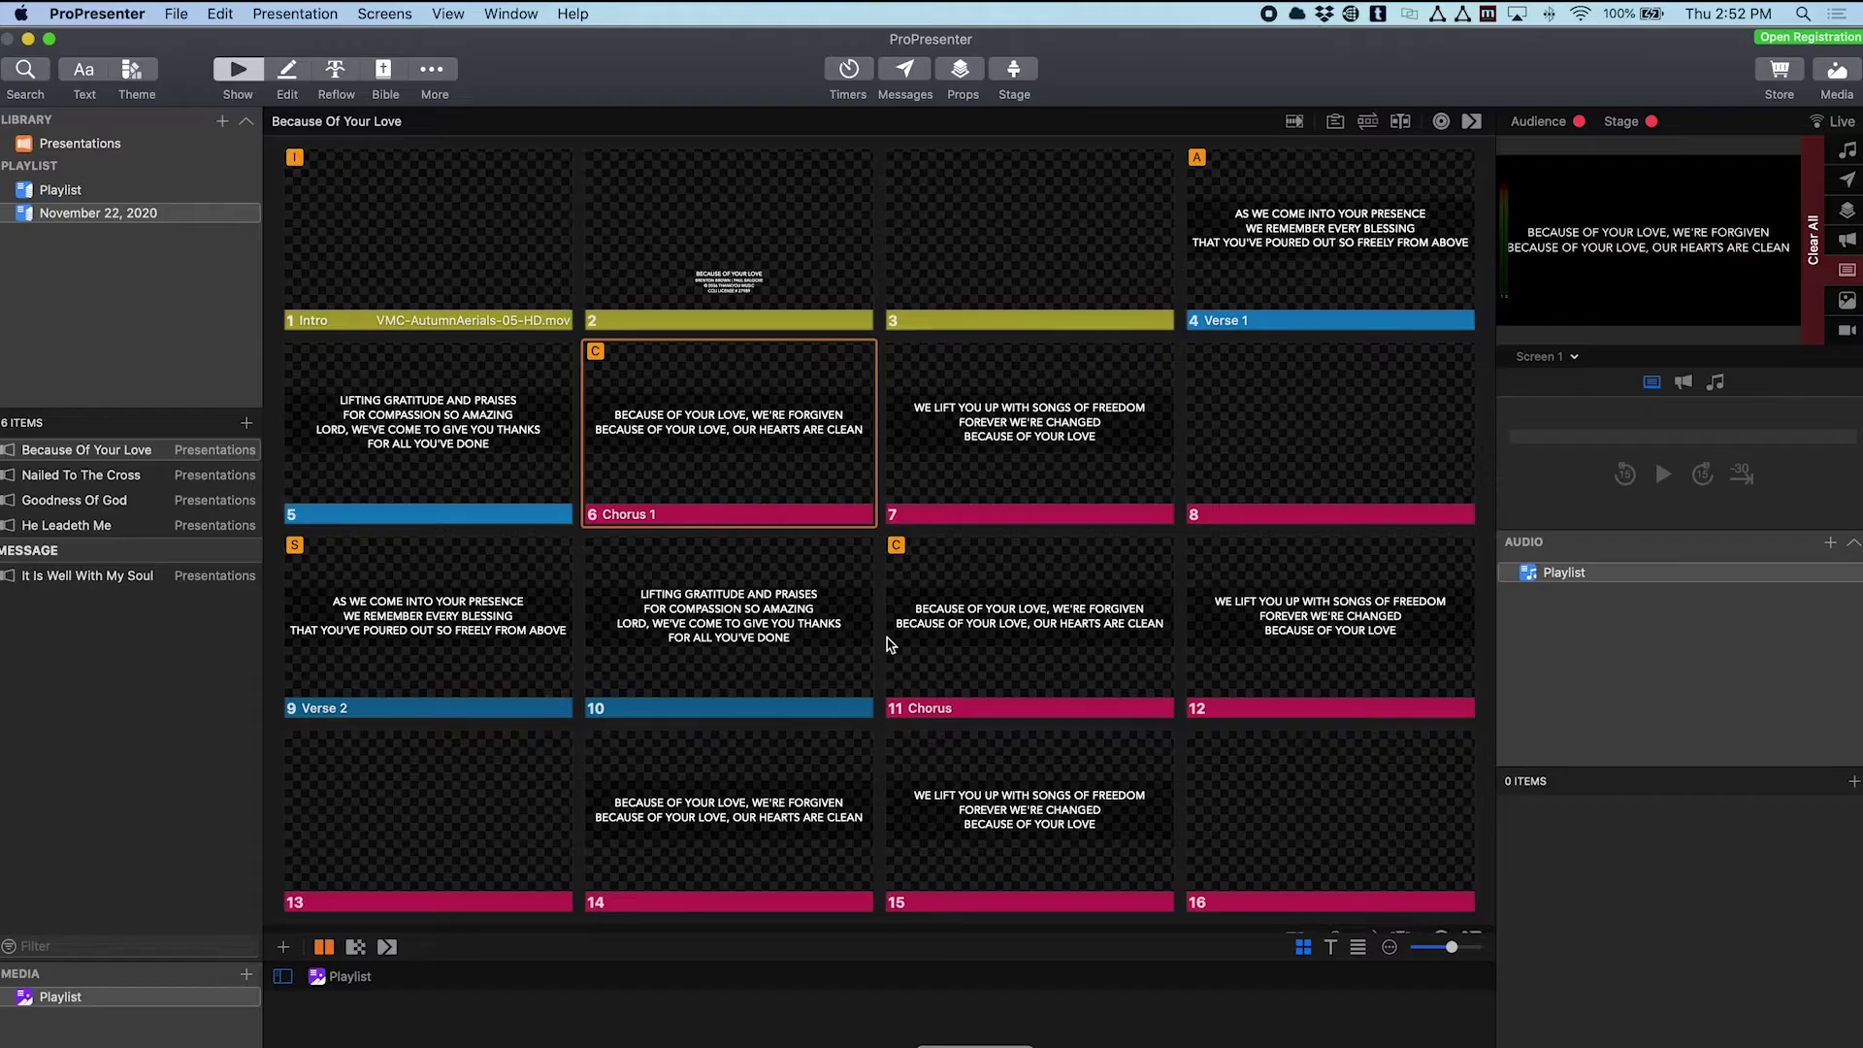
key(super+Tab)
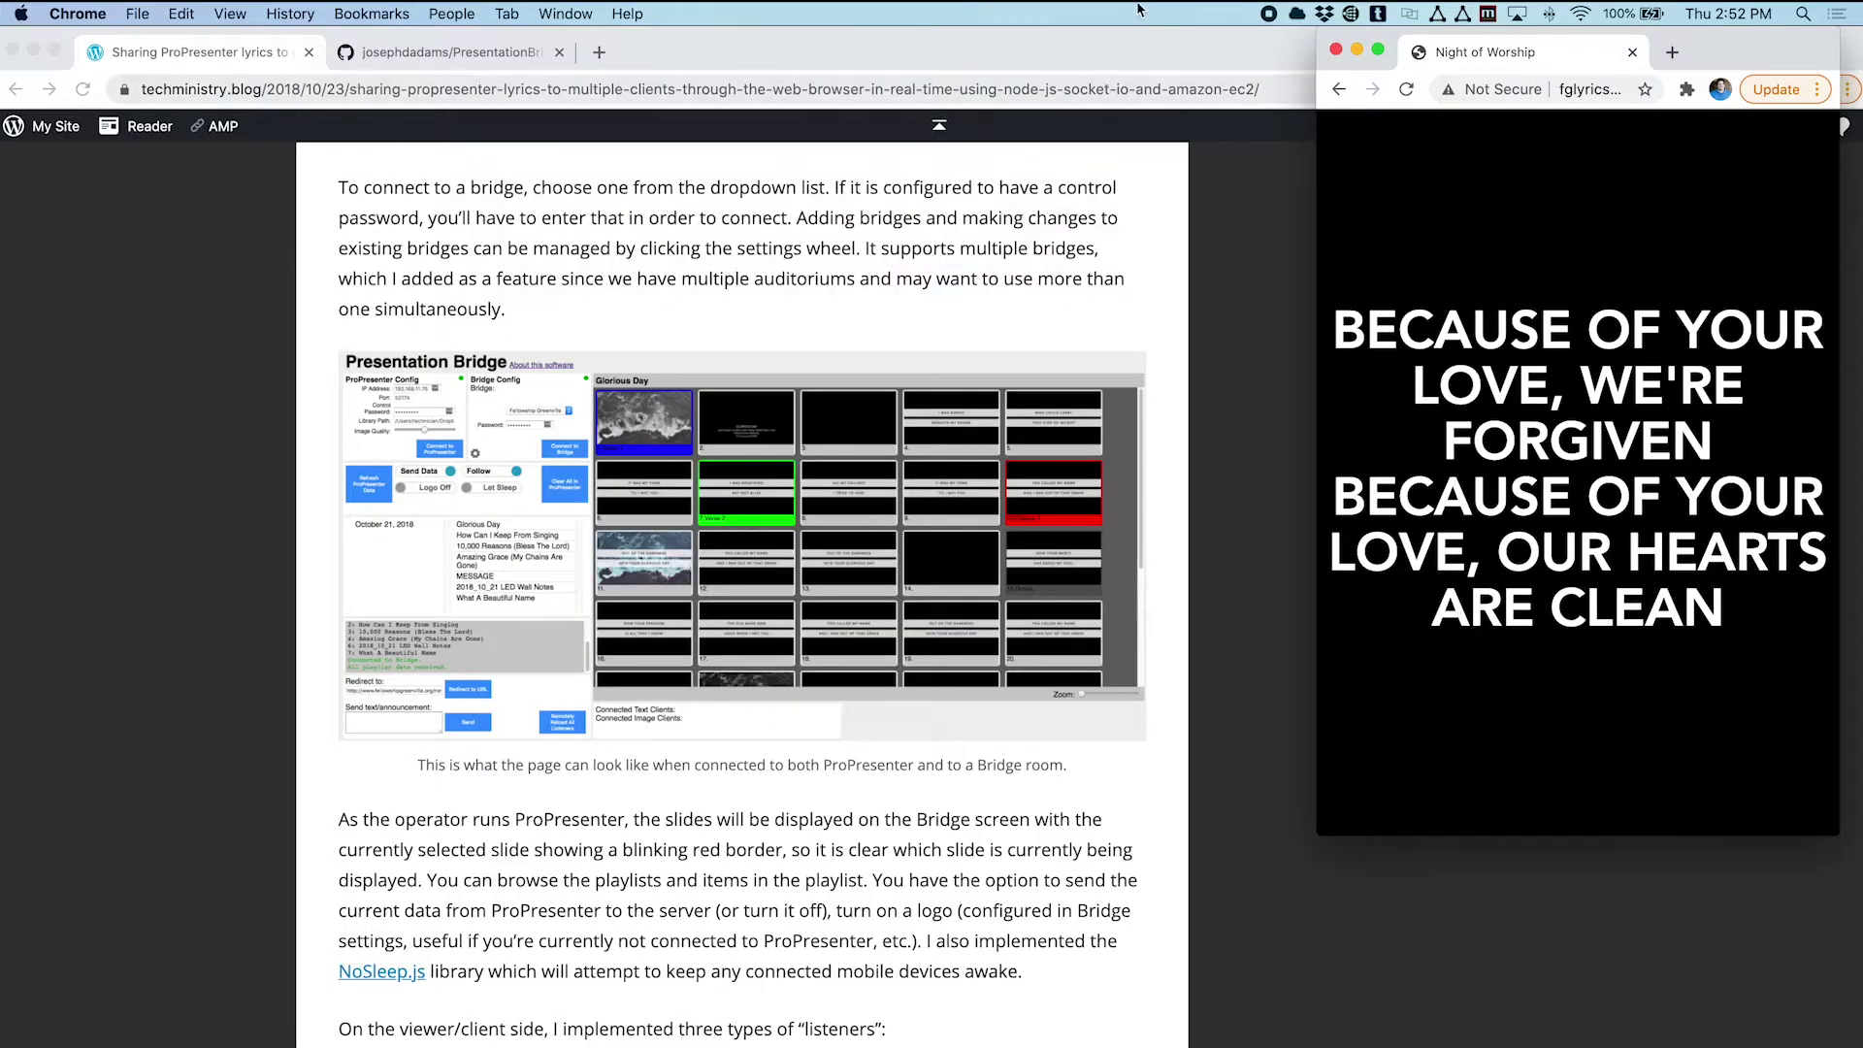
click(34, 52)
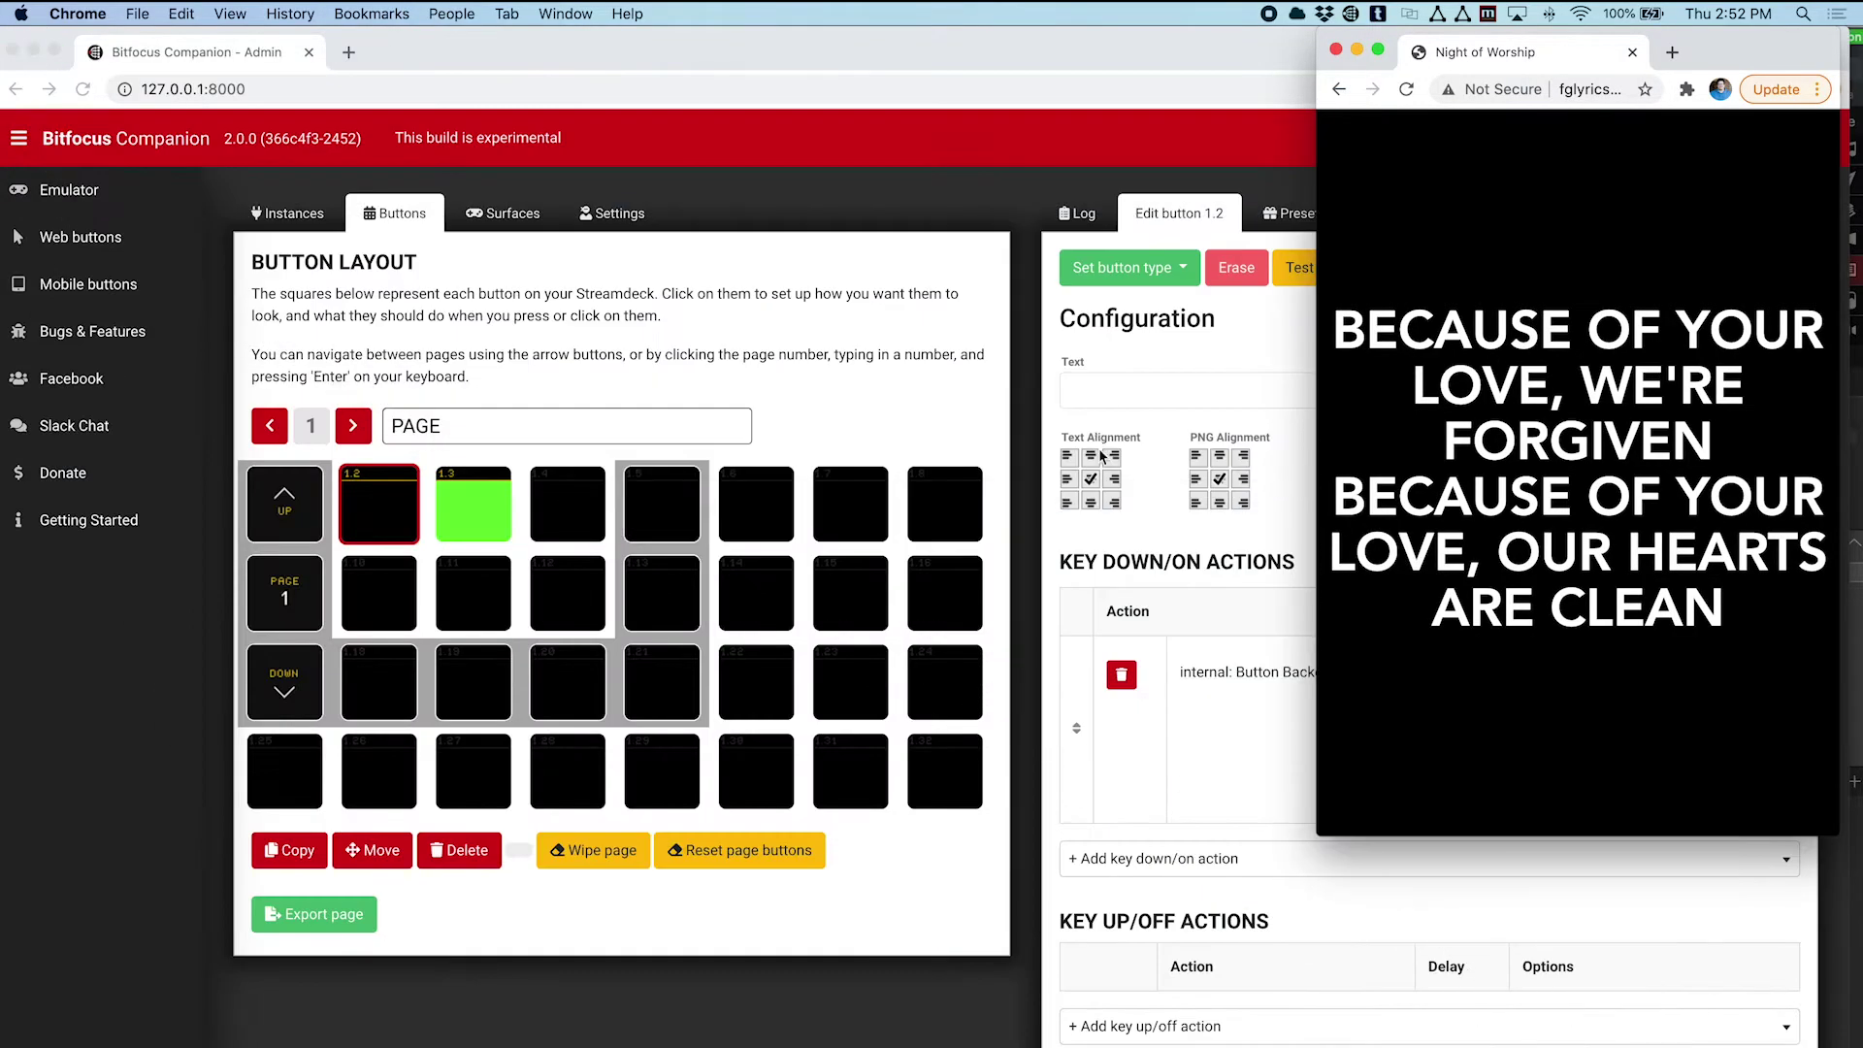
click(33, 52)
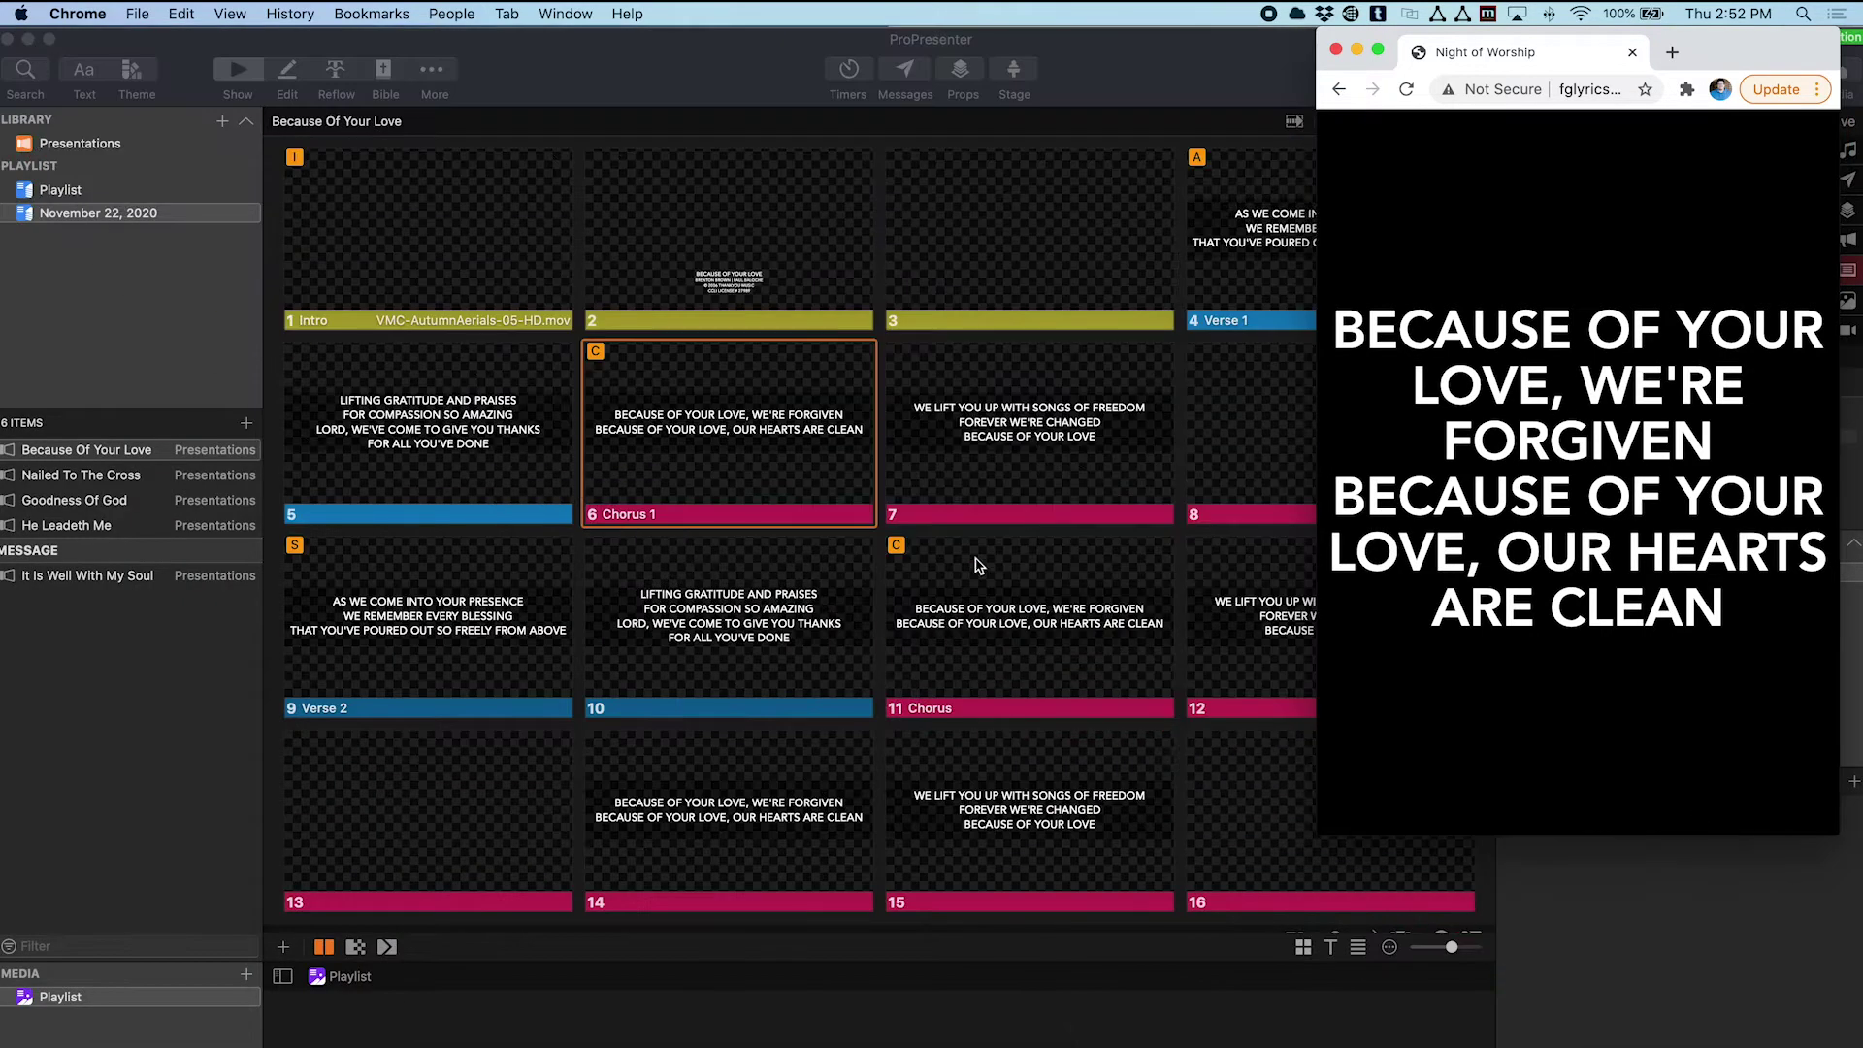
Send slide 7 live in ProPresenter and resize its window to sit beside the Night of Worship lyrics window.
click(943, 457)
click(905, 437)
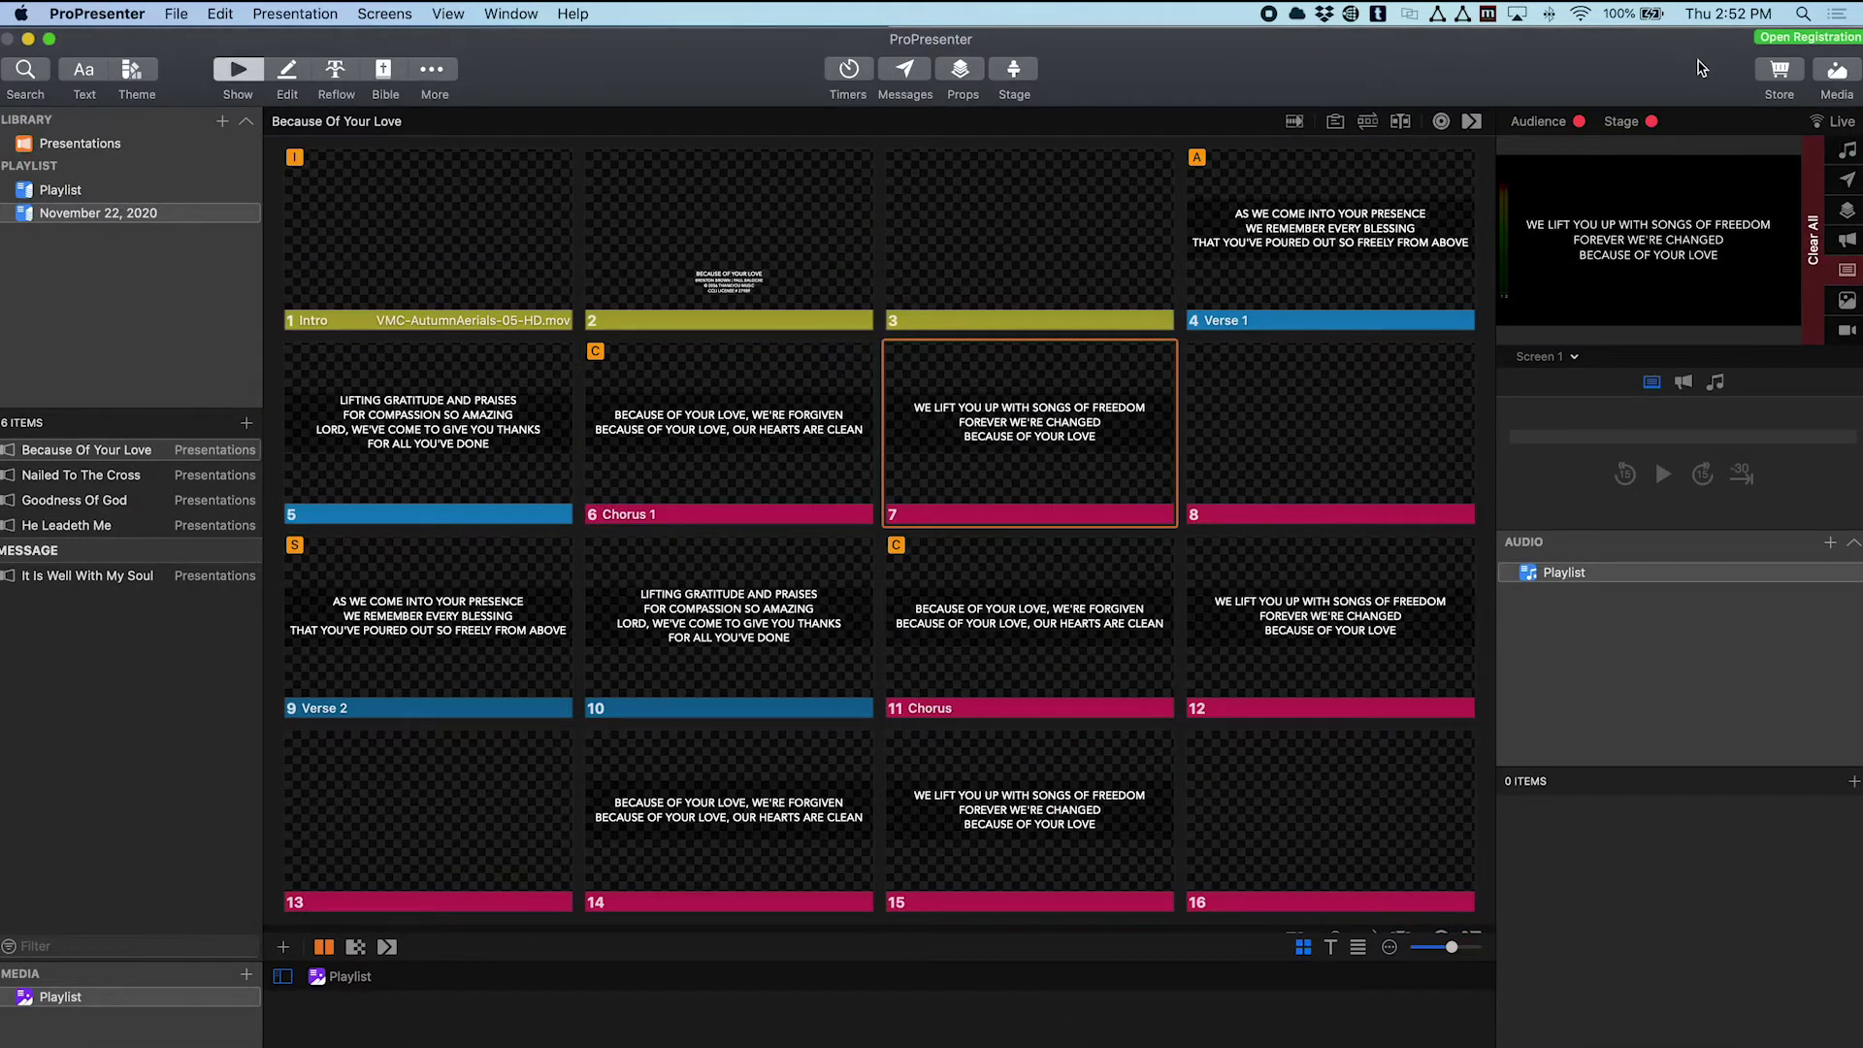
key(ctrl+alt+e)
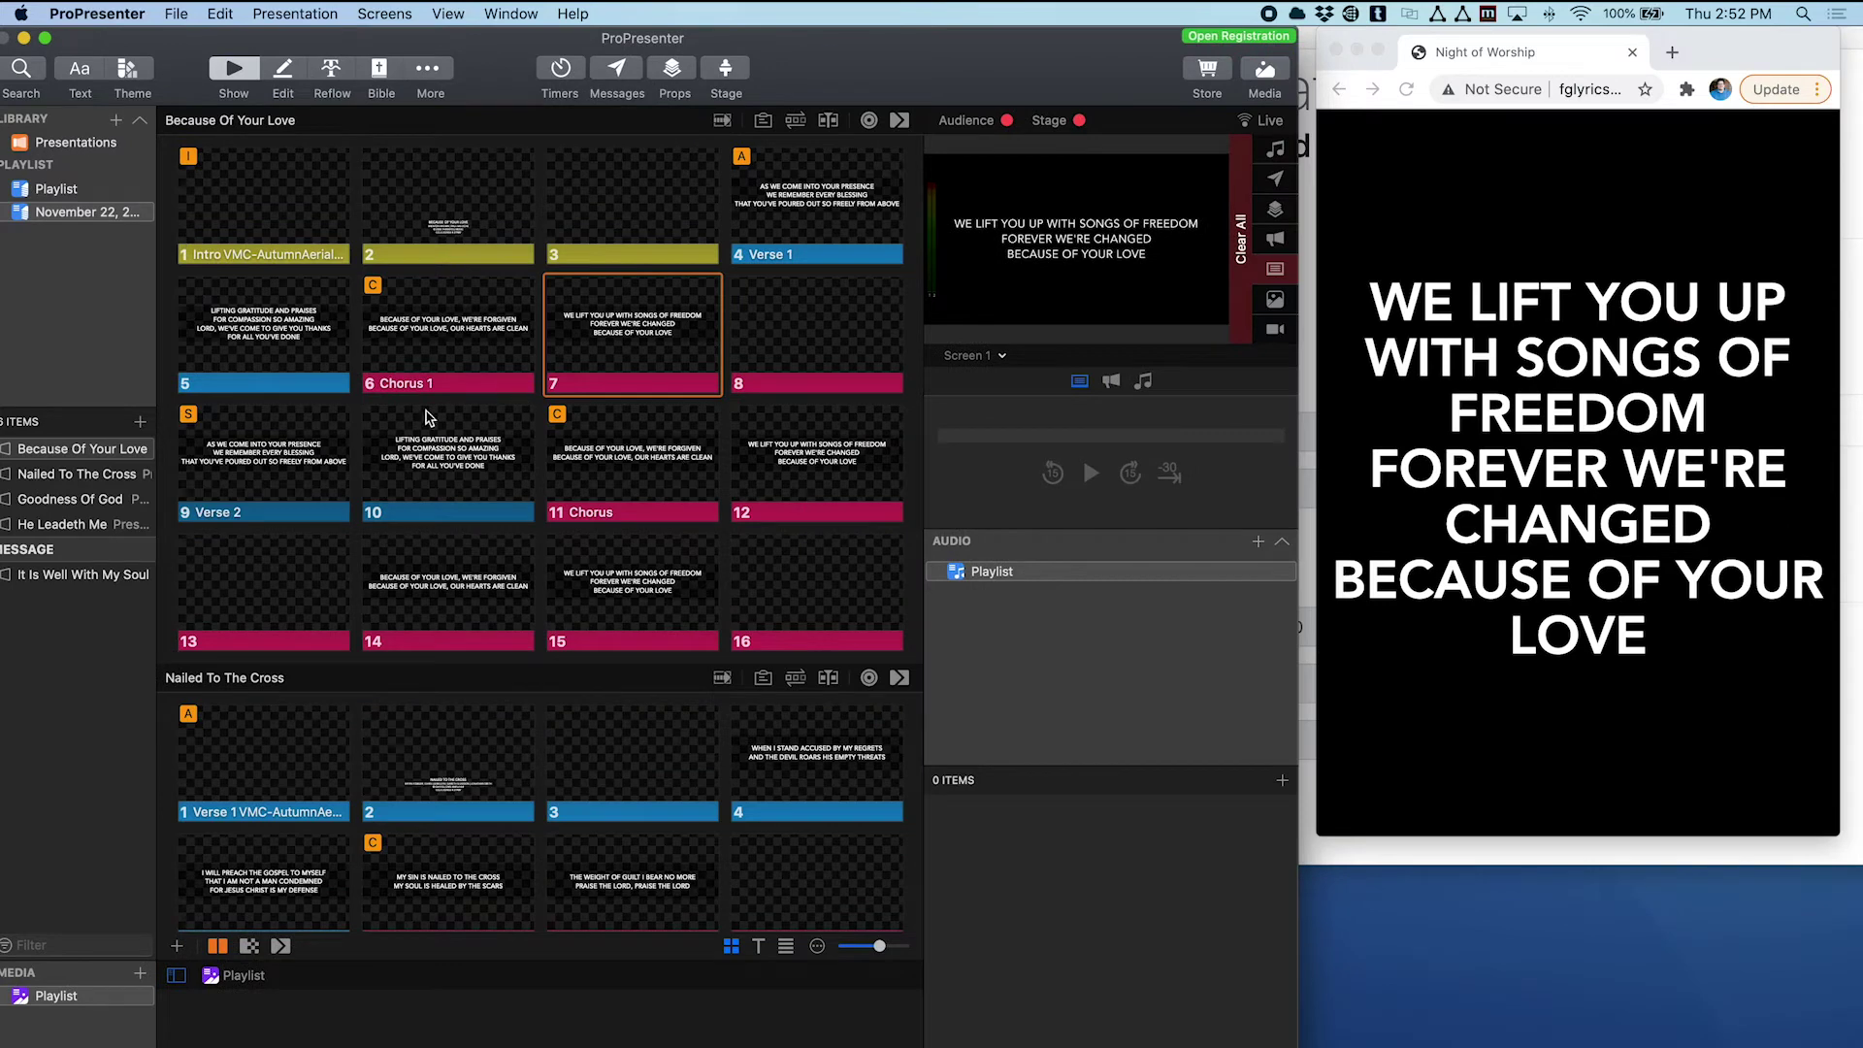
Run slides 10, 11 and 12 of Because Of Your Love live twice in sequence, ending on slide 12, to compare with the browser lyrics.
click(449, 445)
click(629, 428)
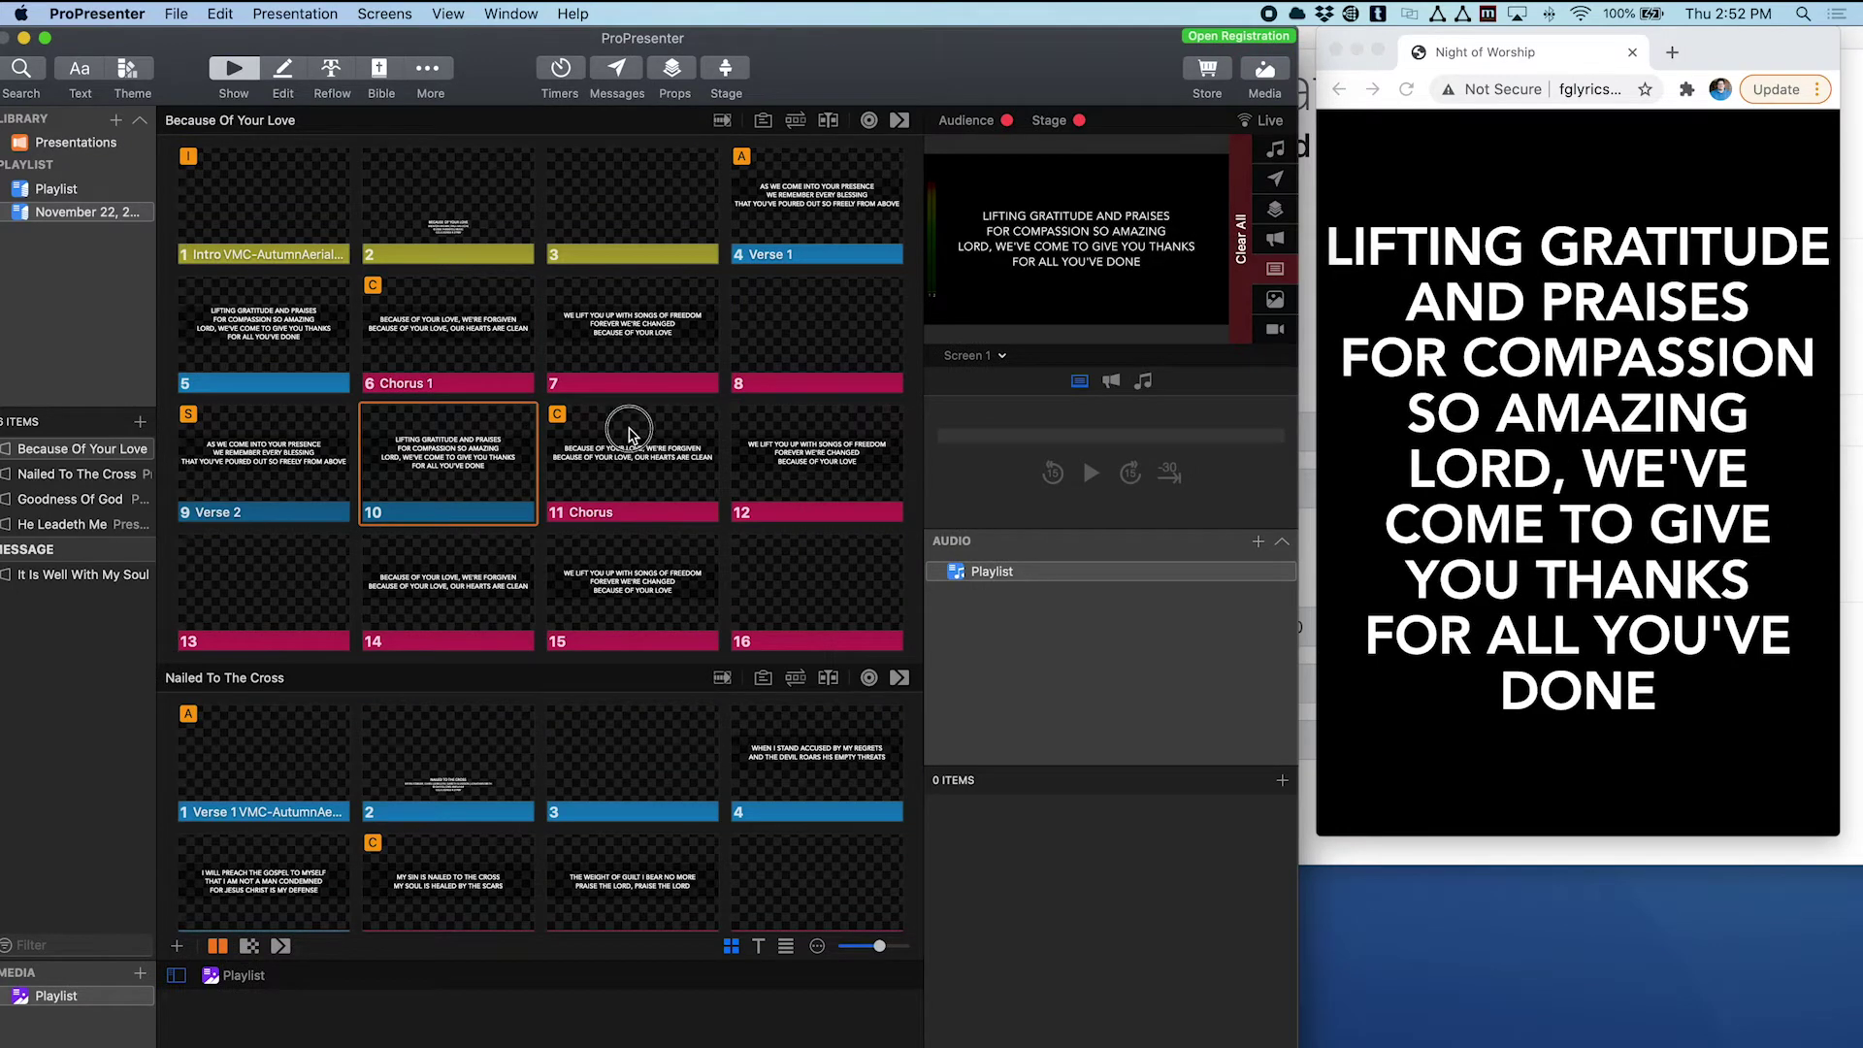
click(773, 447)
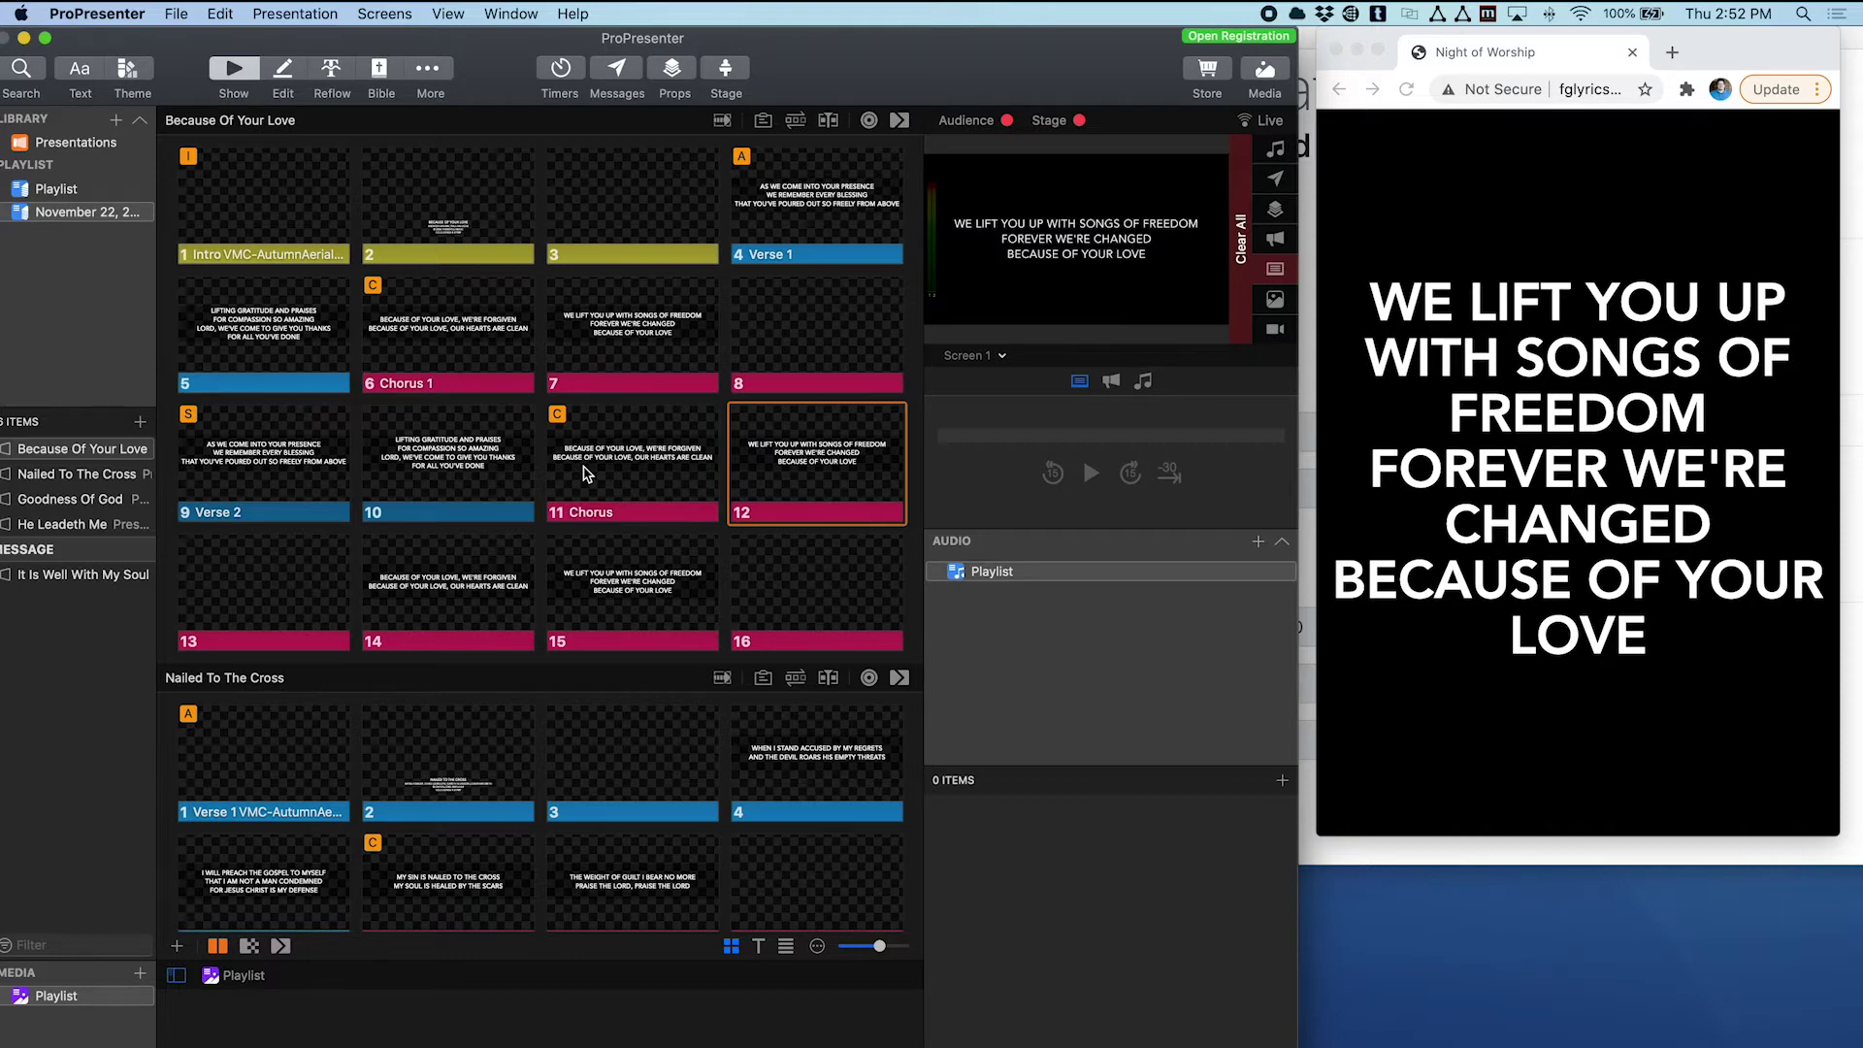
click(478, 472)
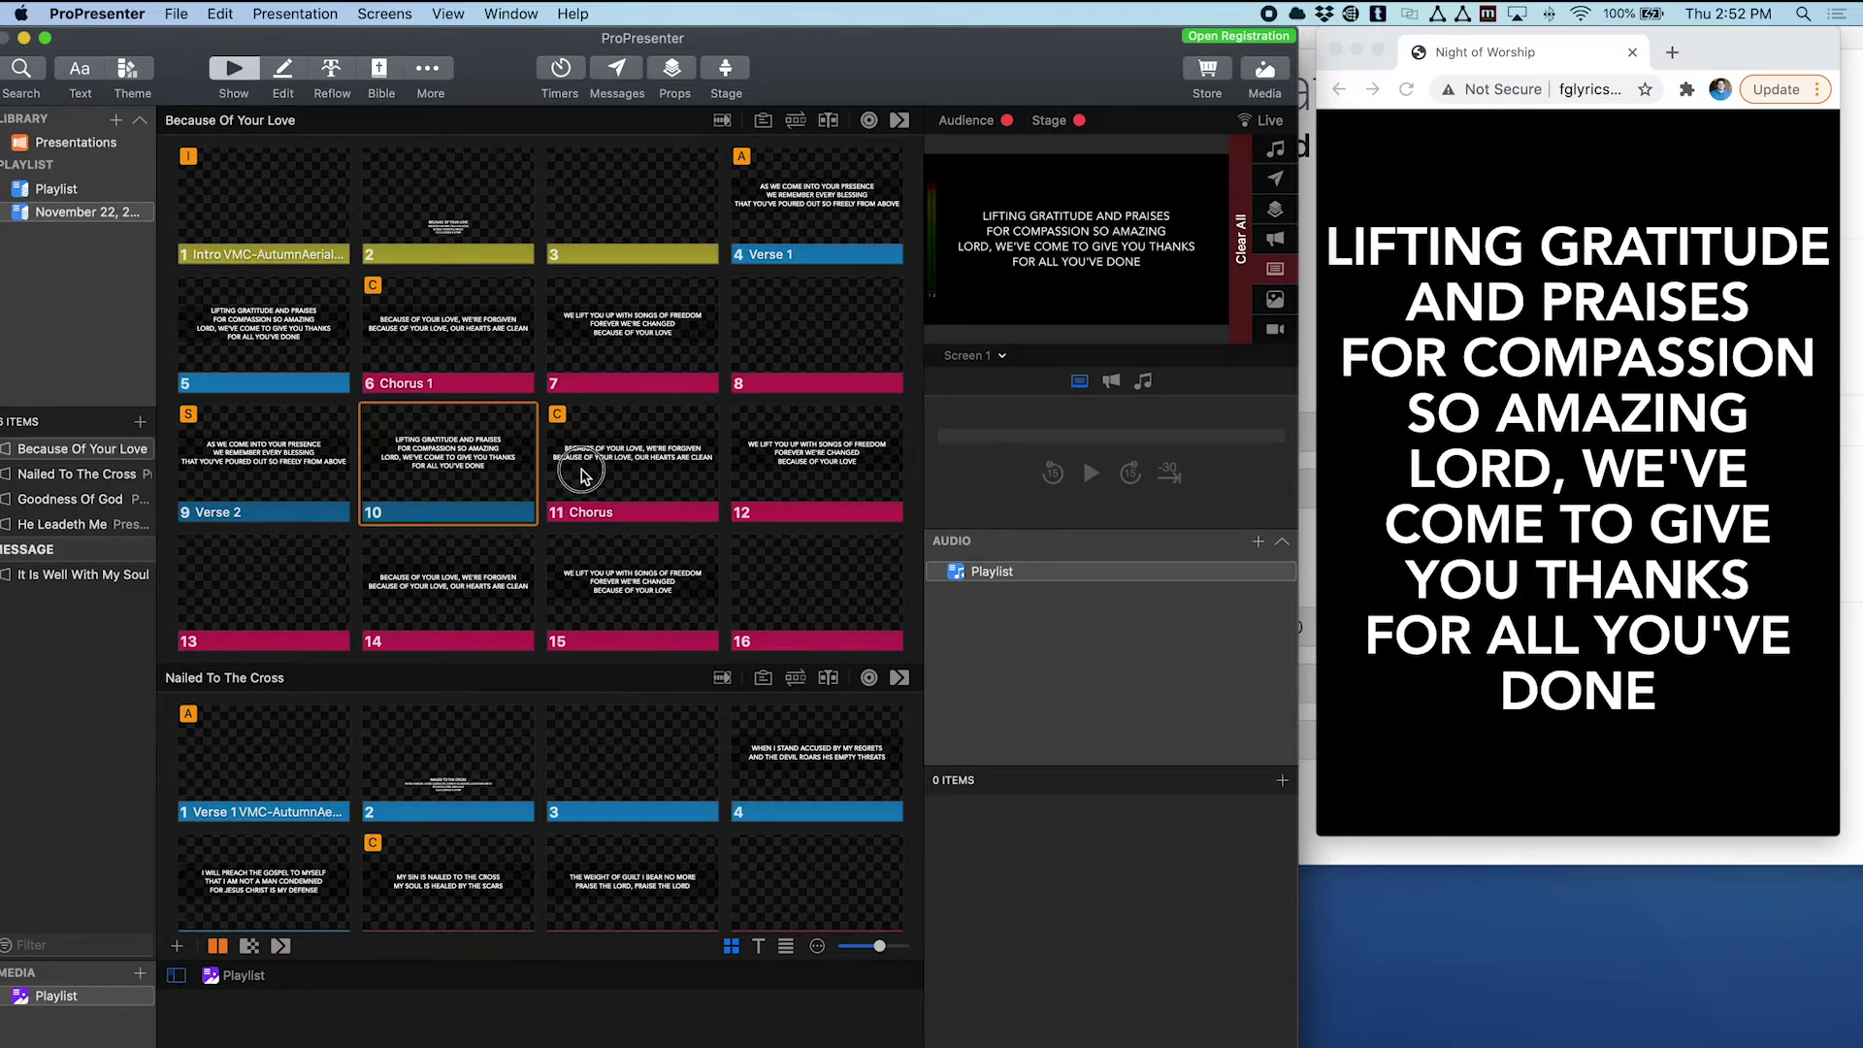
click(582, 473)
click(758, 485)
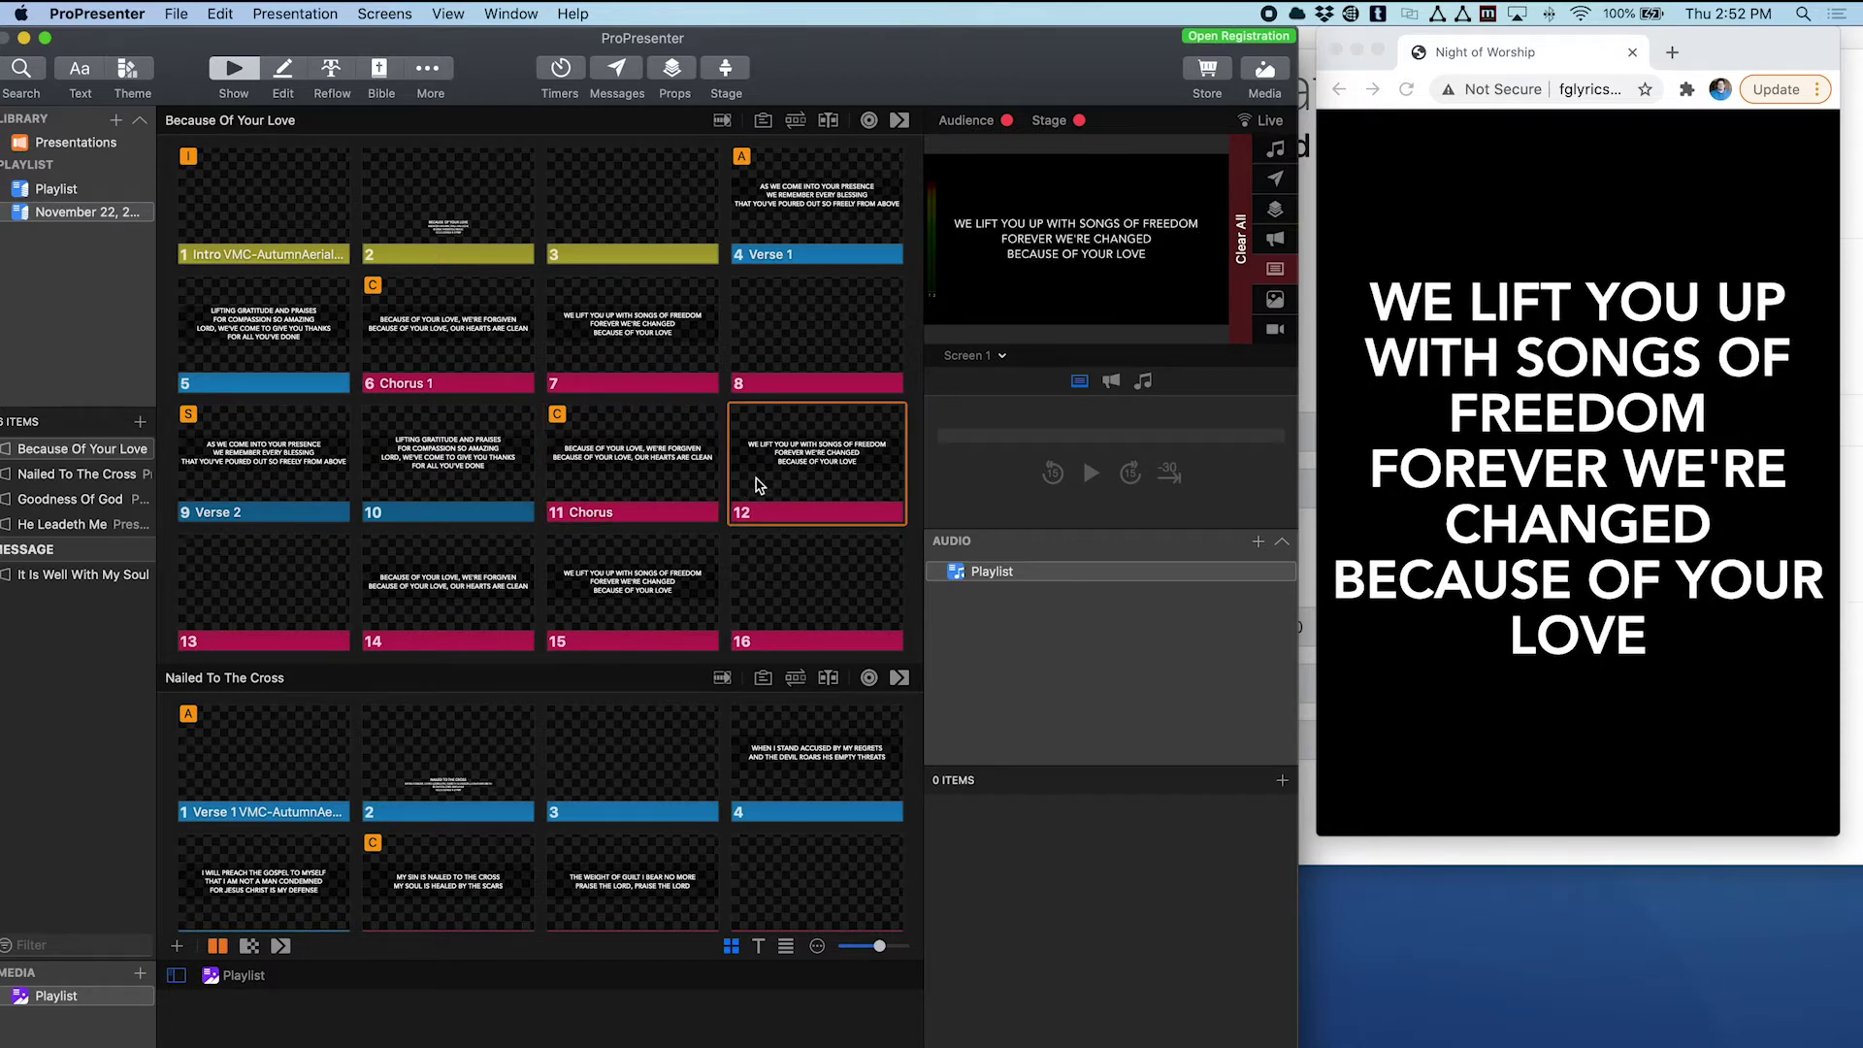
Open the PresentationBridge Client settings and consult its help for the MIDI relay message format and supported MIDI types.
click(1298, 13)
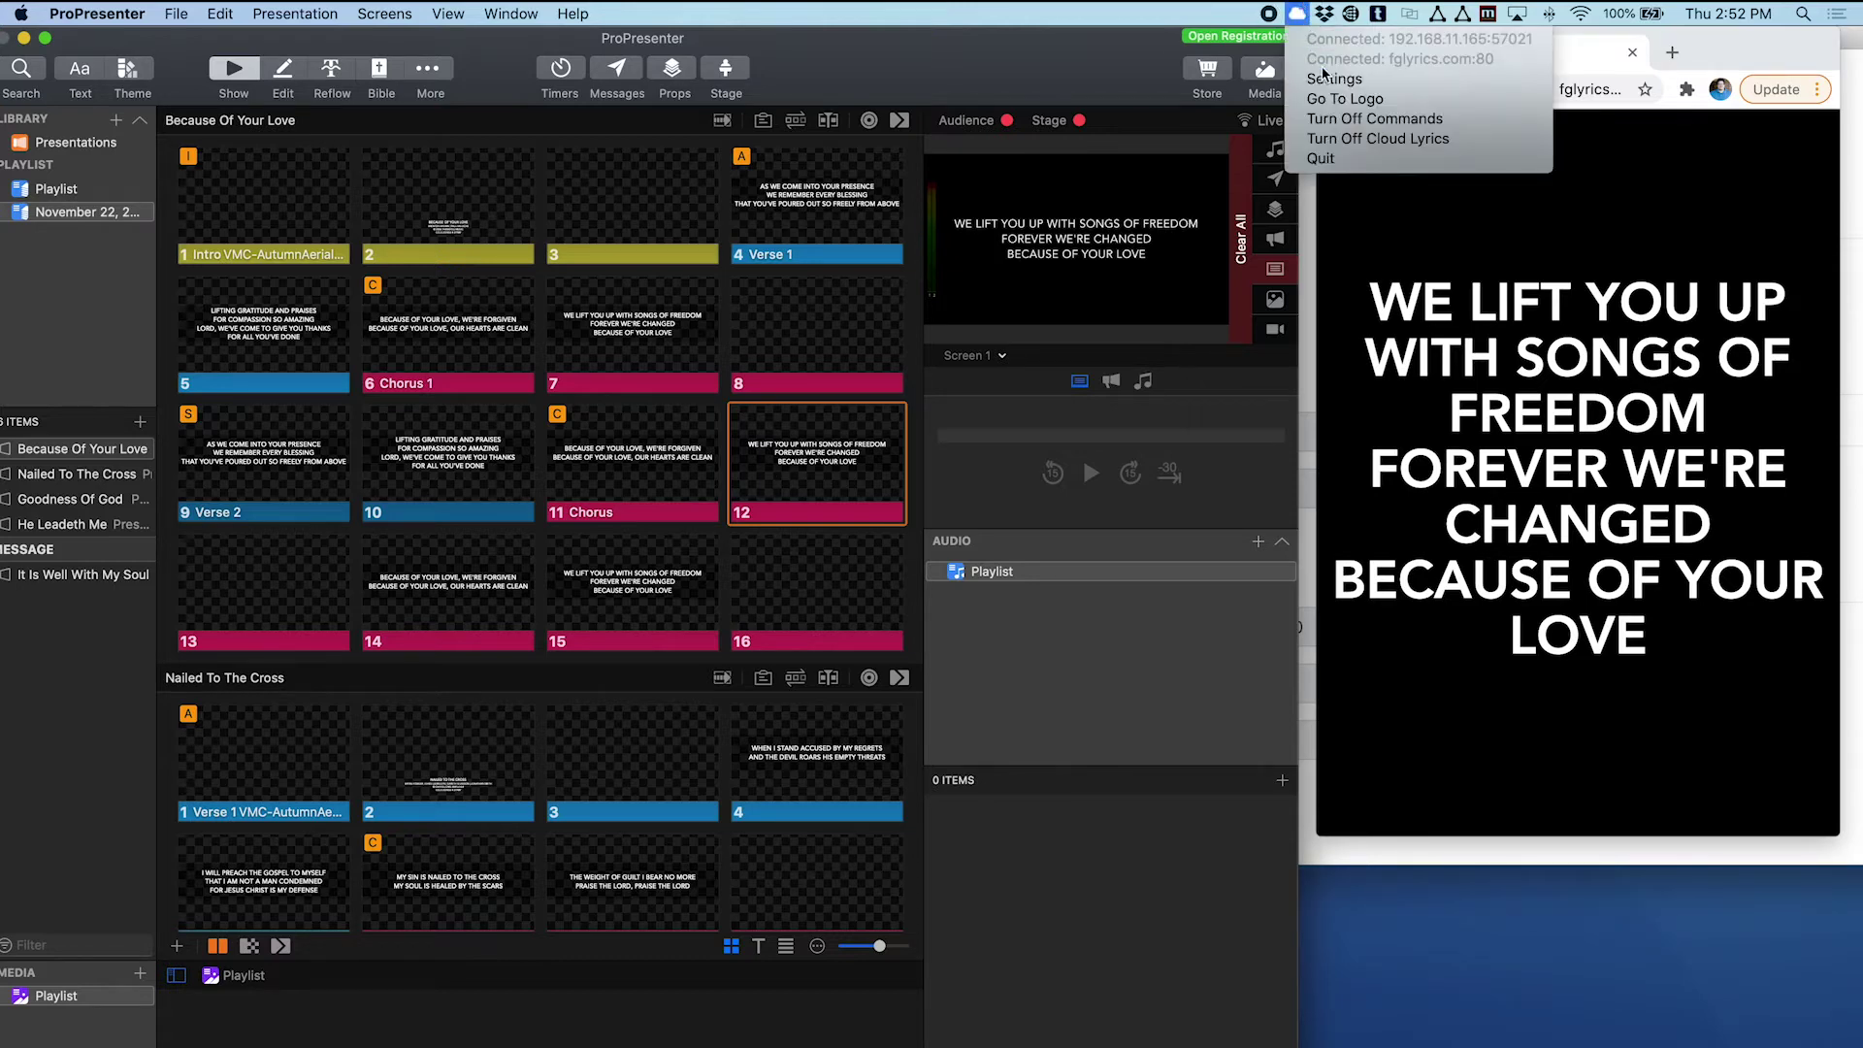
click(1330, 78)
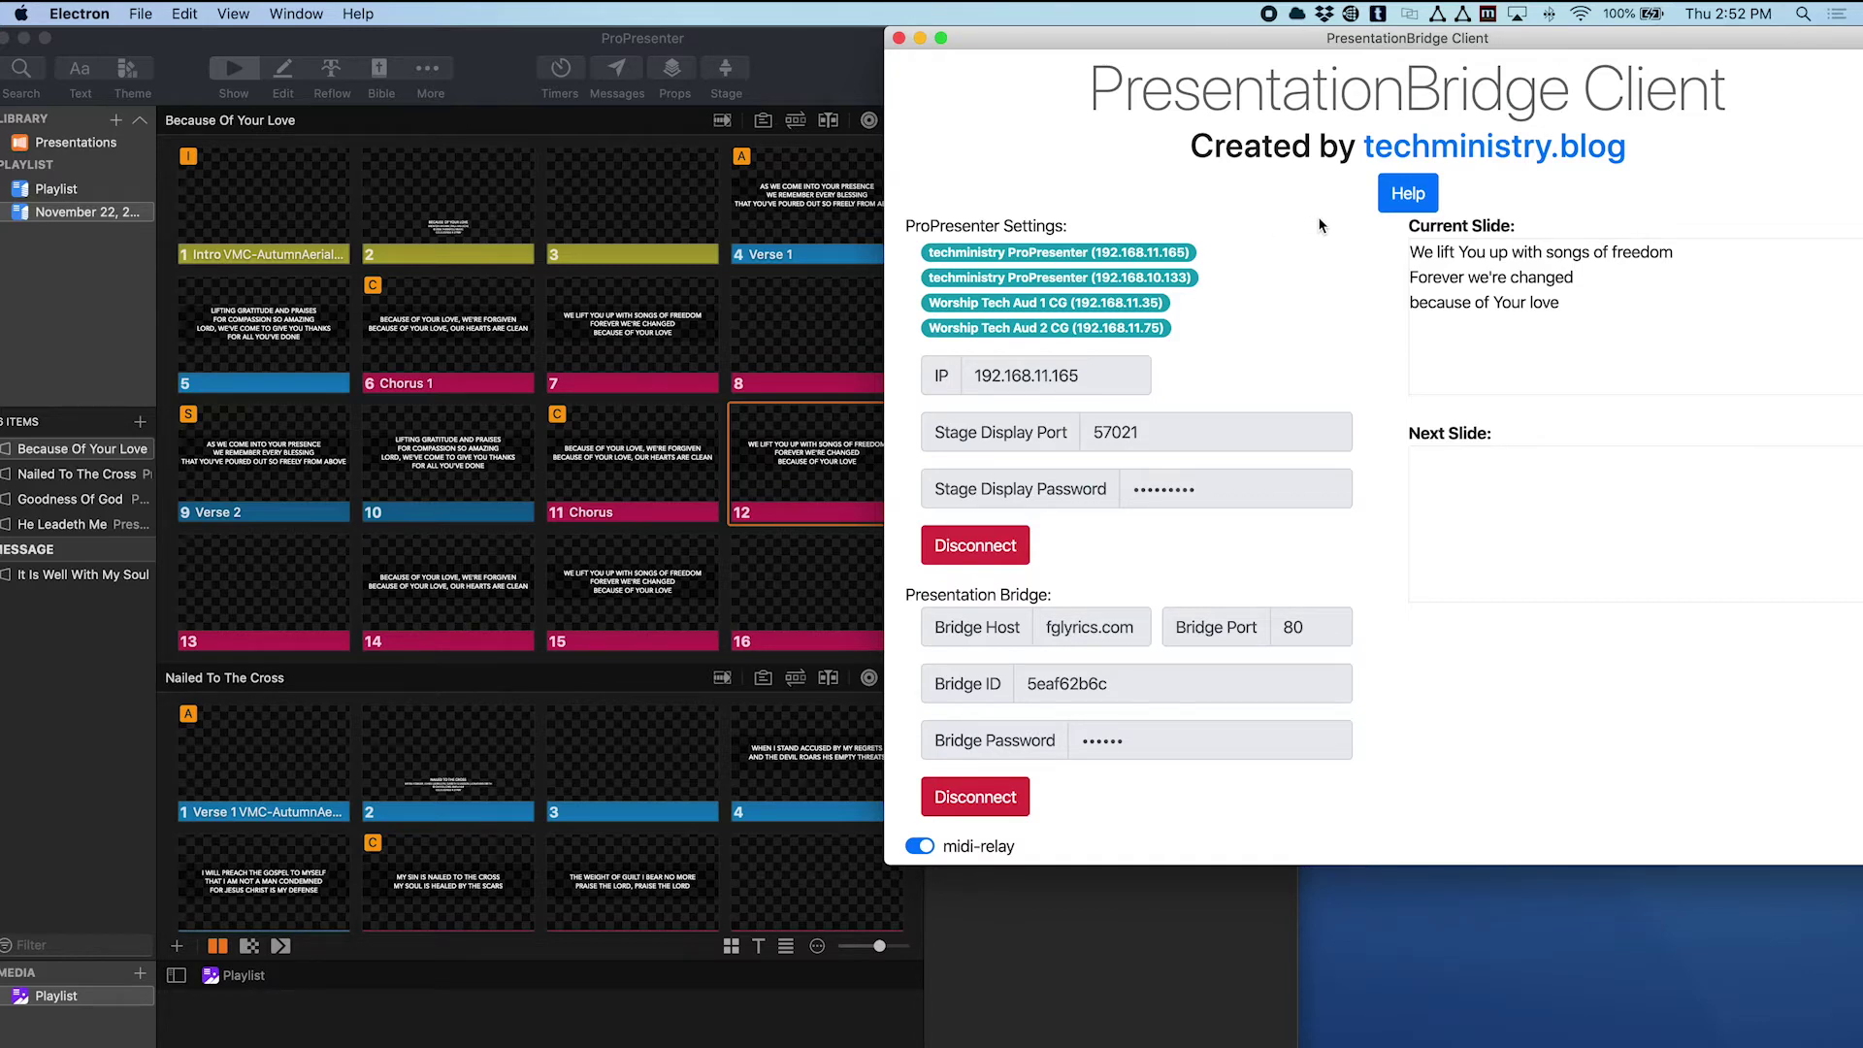
click(1409, 196)
scroll(1415, 201, down, 6)
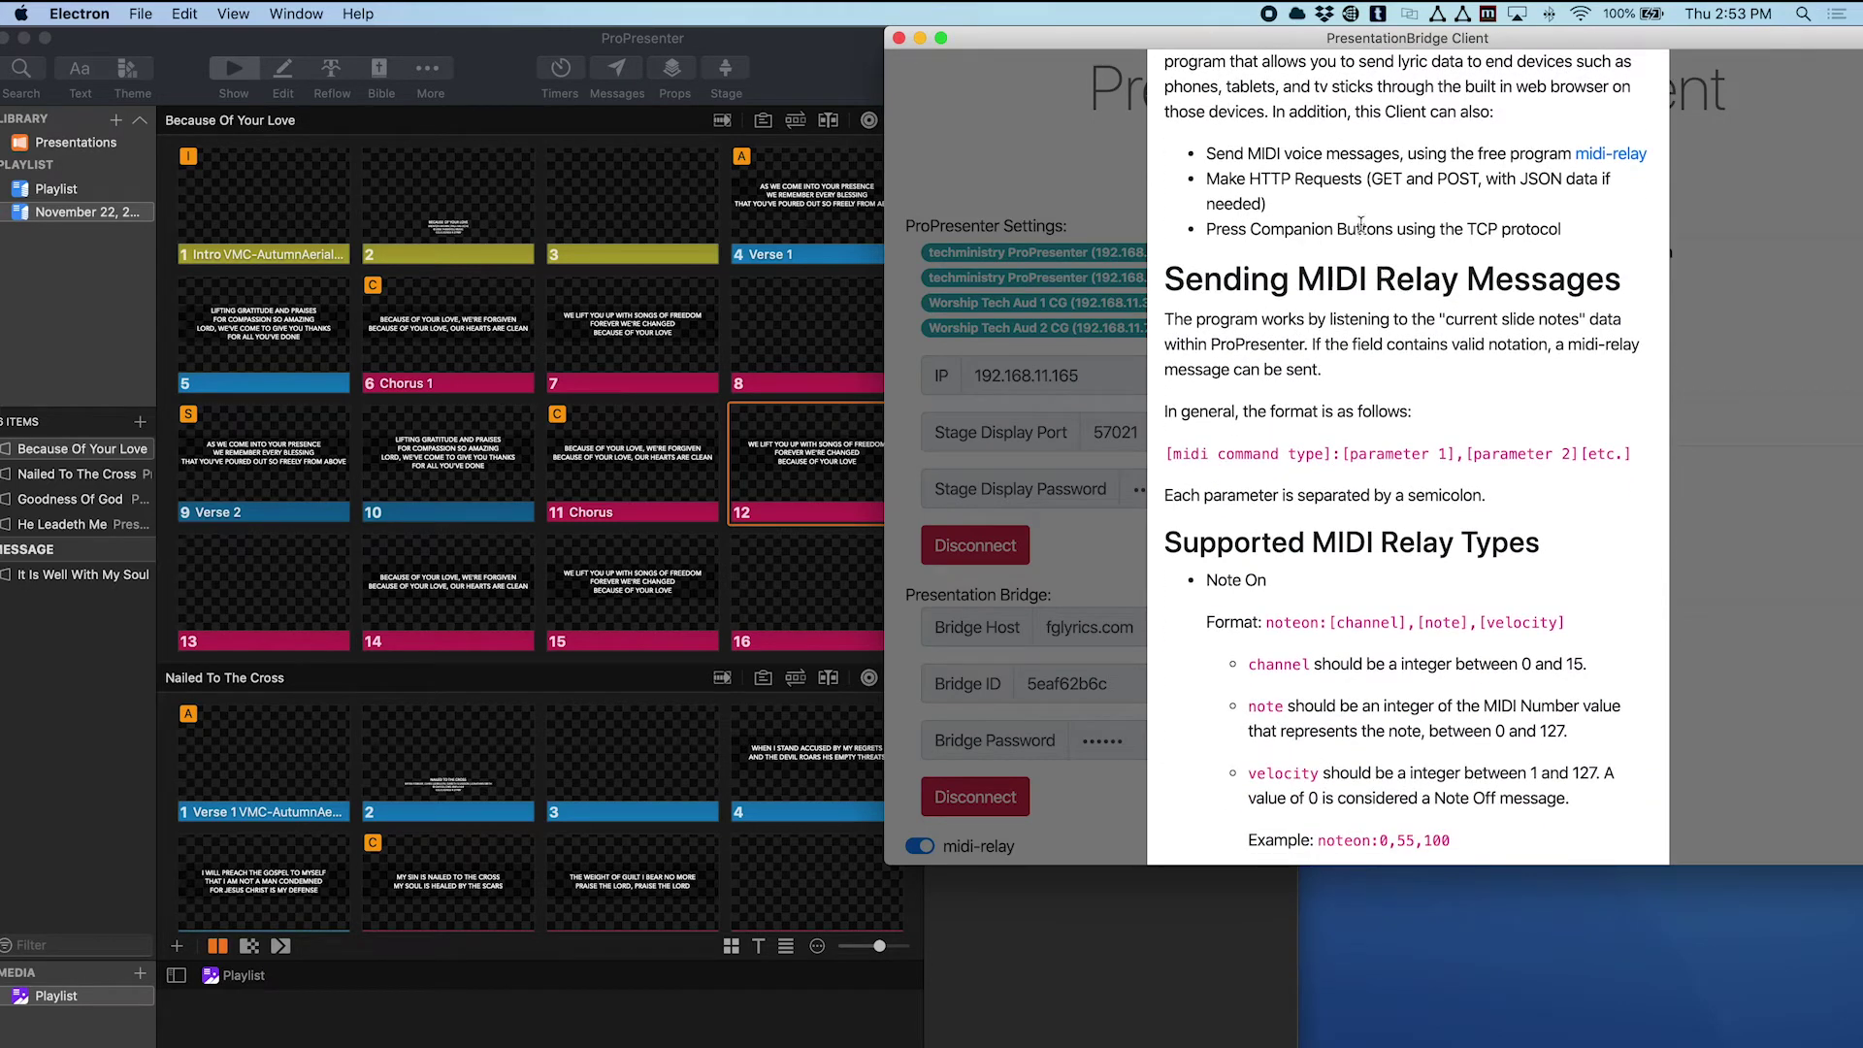
scroll(1357, 209, down, 5)
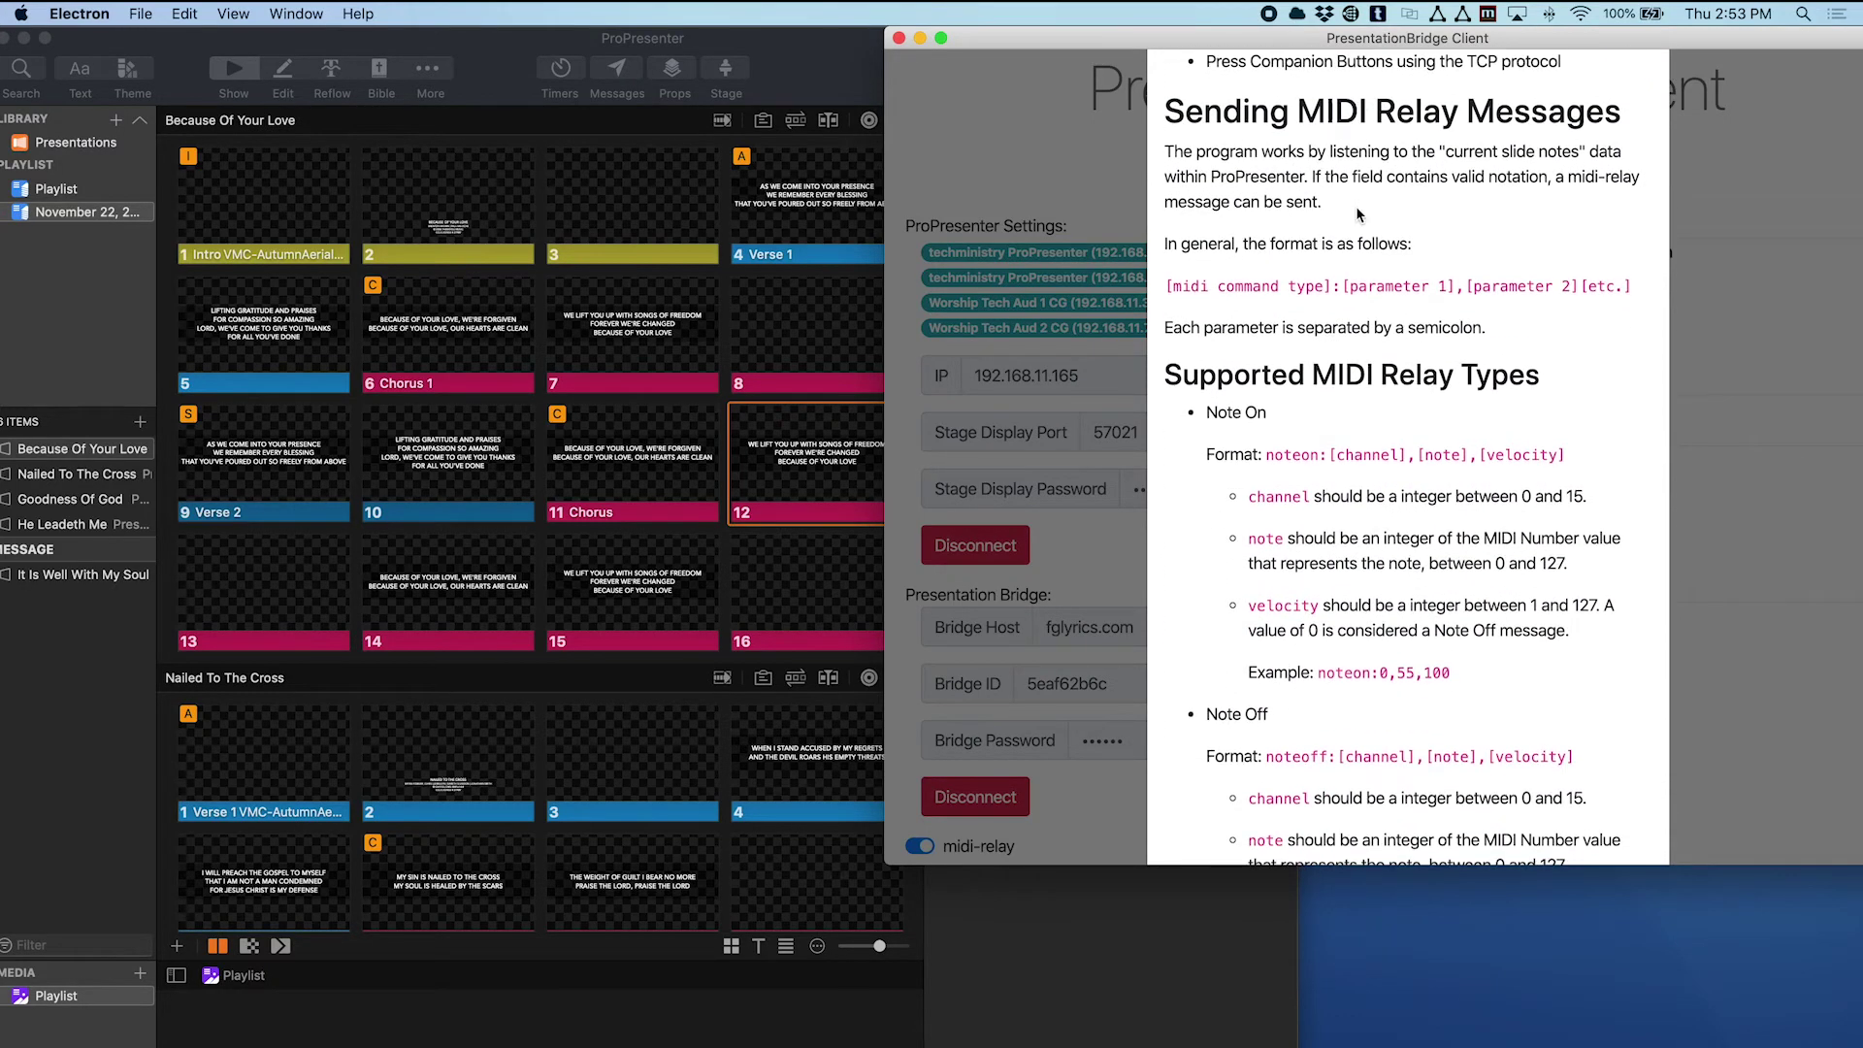
scroll(1356, 212, down, 6)
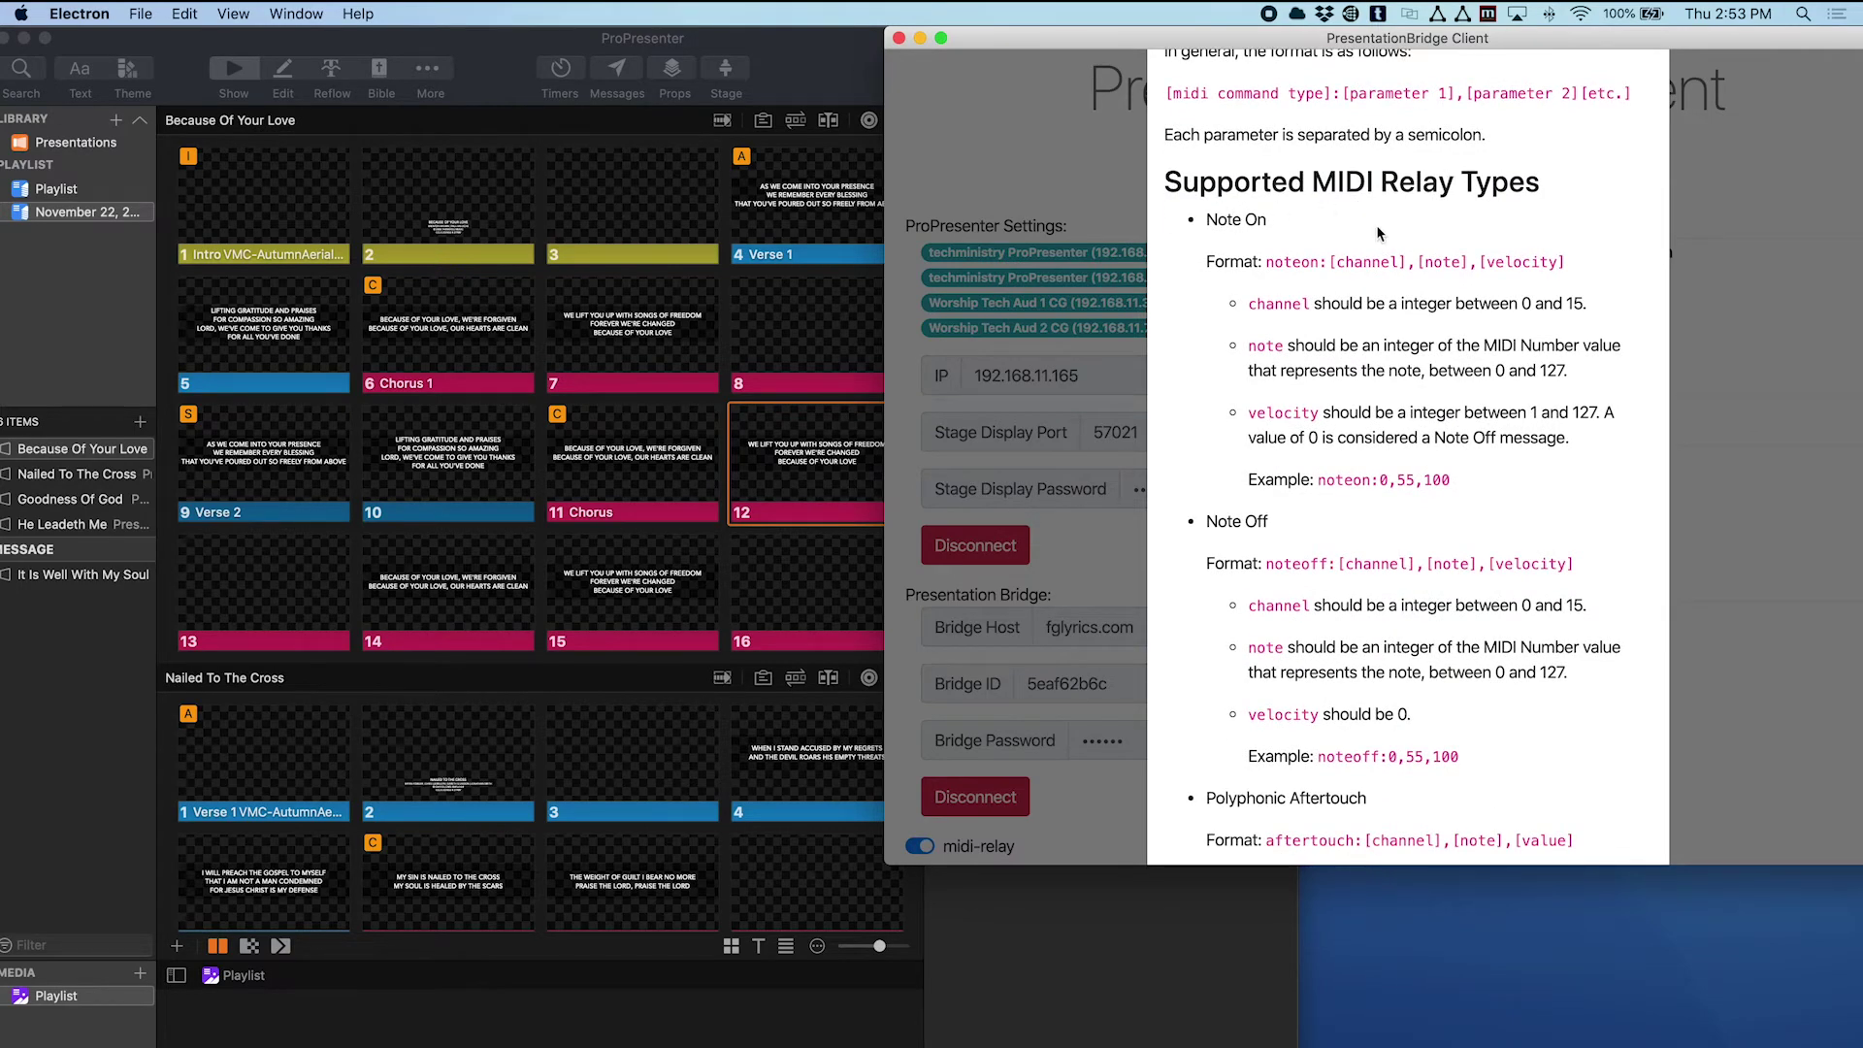
scroll(1378, 233, down, 20)
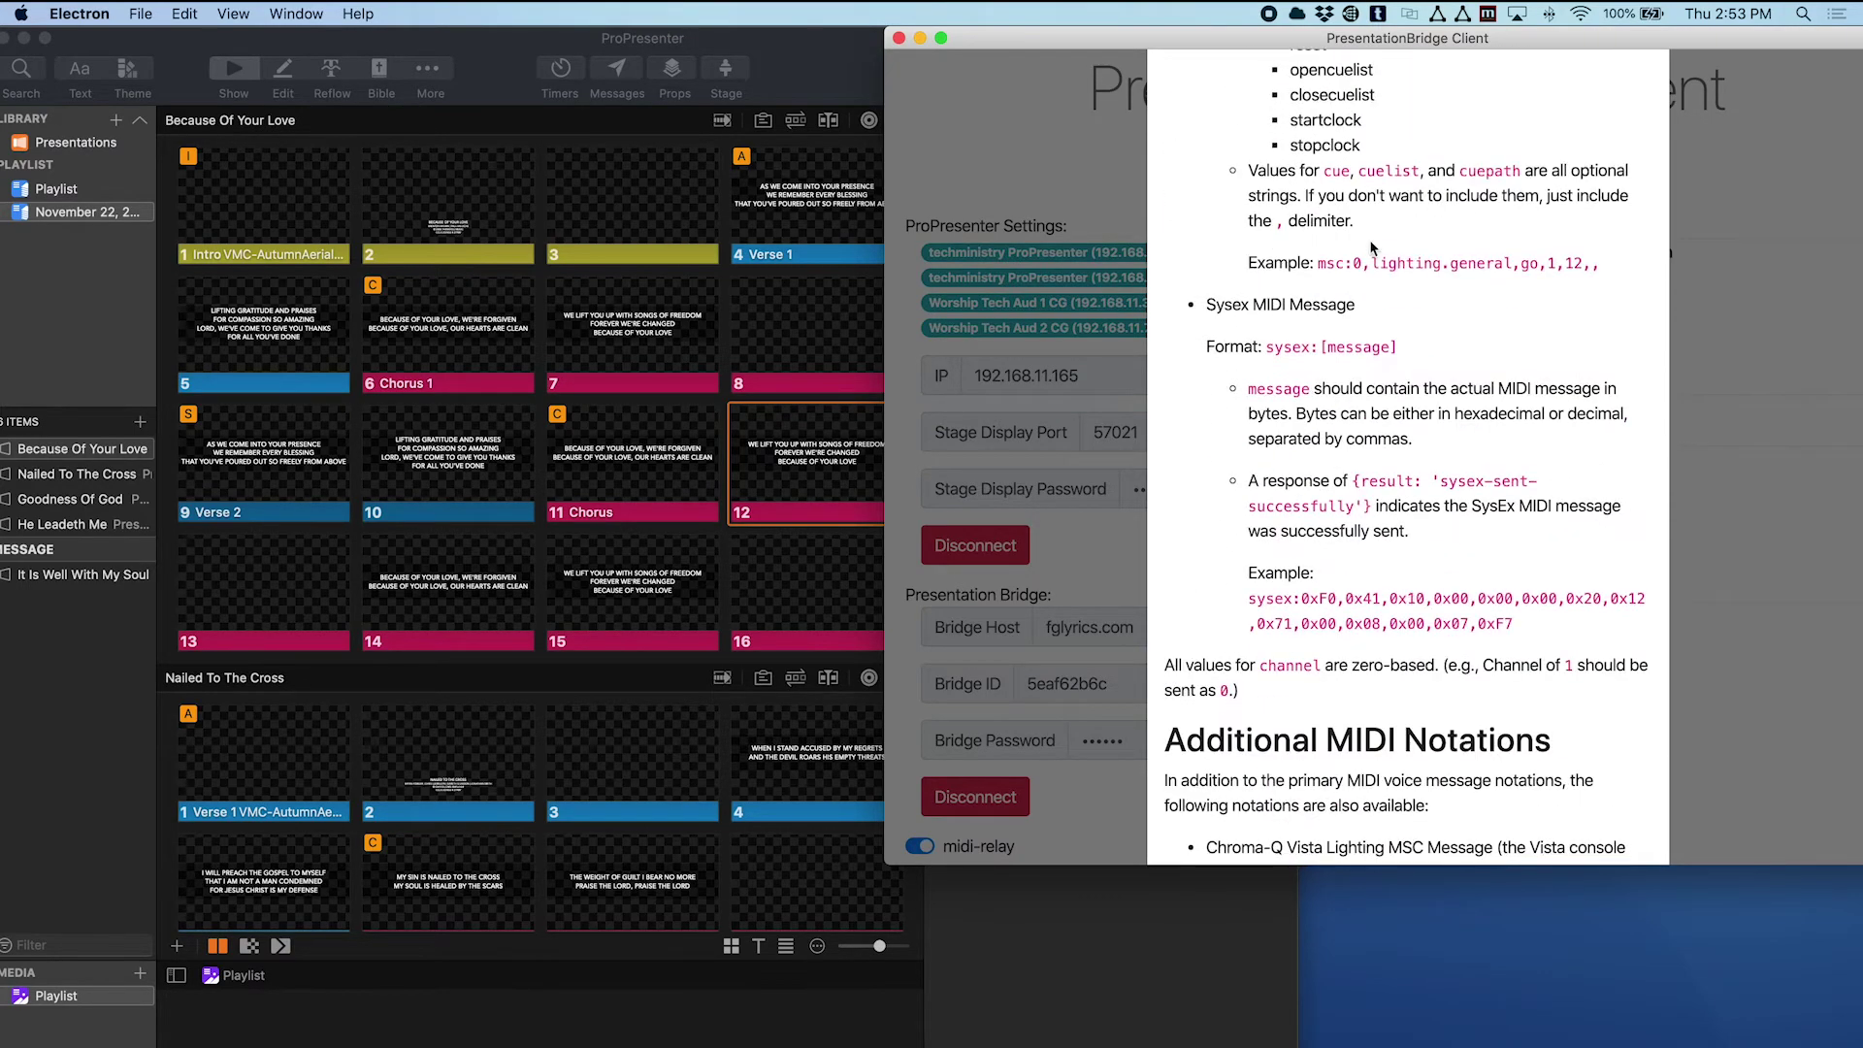
Read the help's notations for Chroma-Q Vista cues, HTTP requests and Companion button presses, and close the help.
scroll(1371, 249, down, 15)
scroll(1371, 248, up, 3)
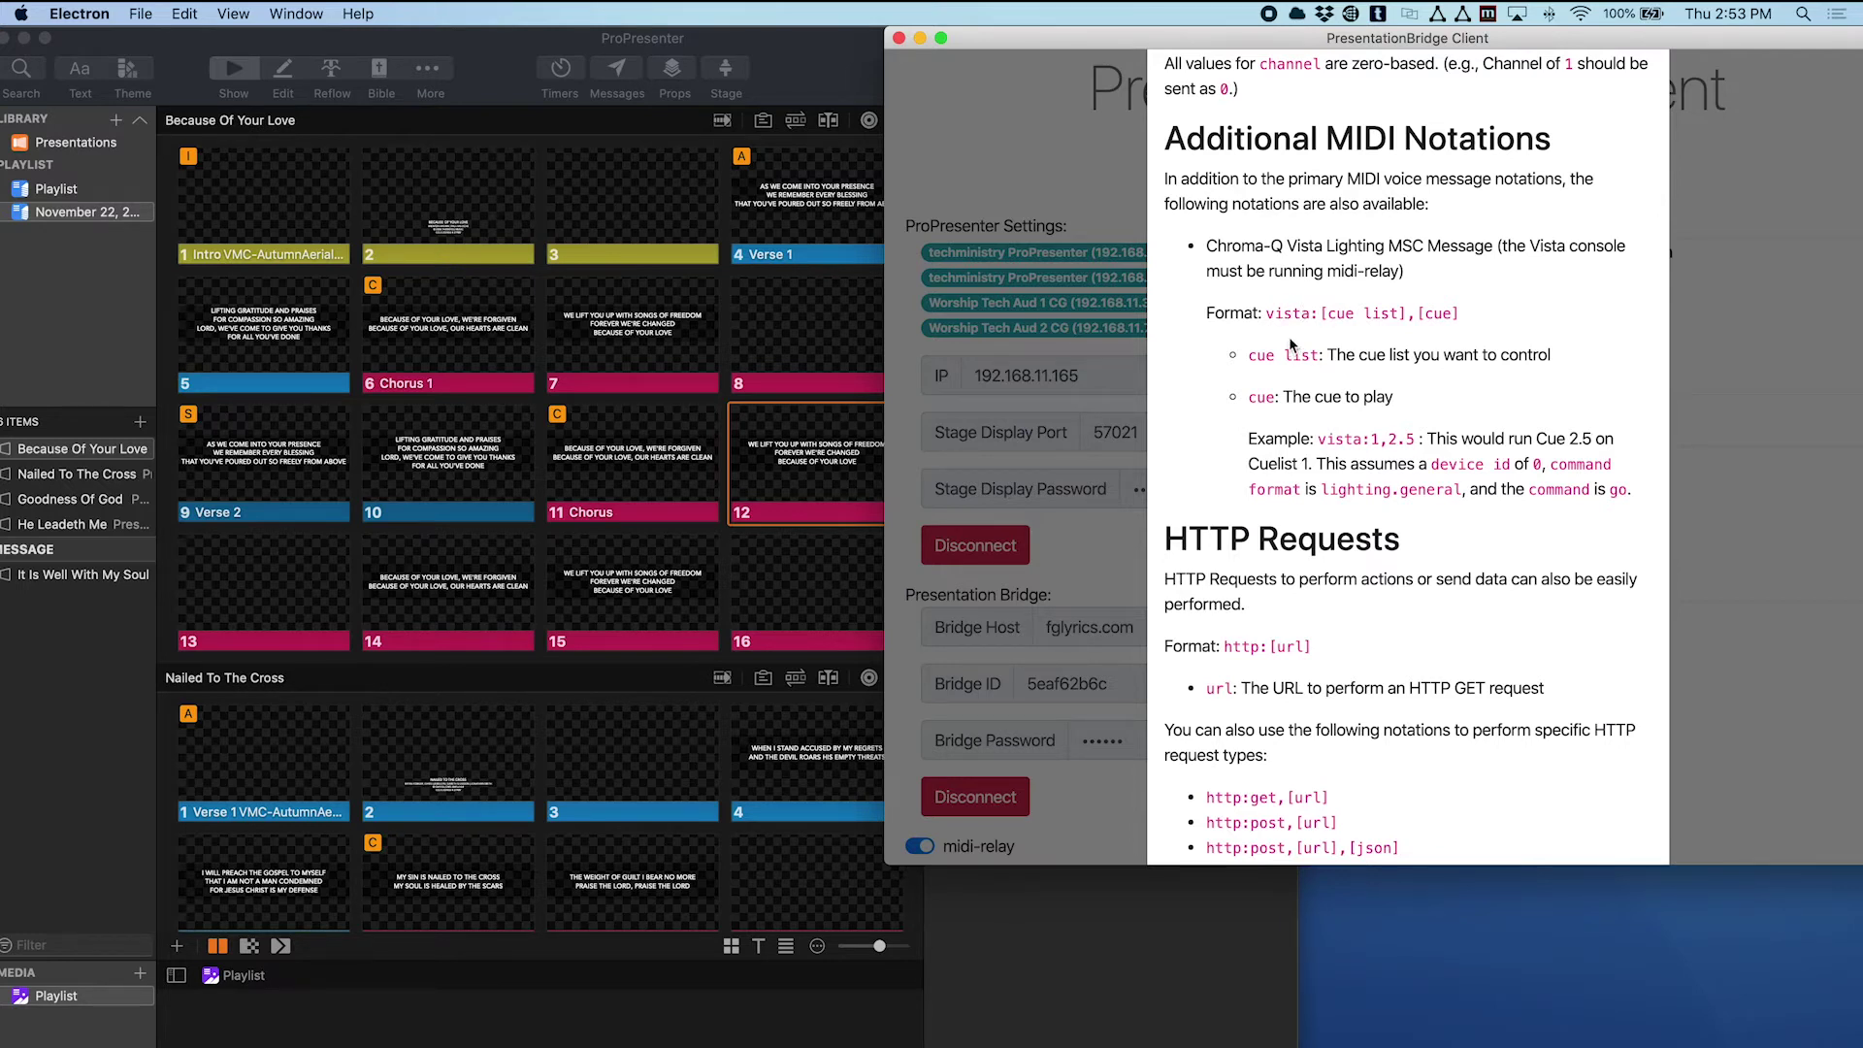
scroll(1309, 341, down, 5)
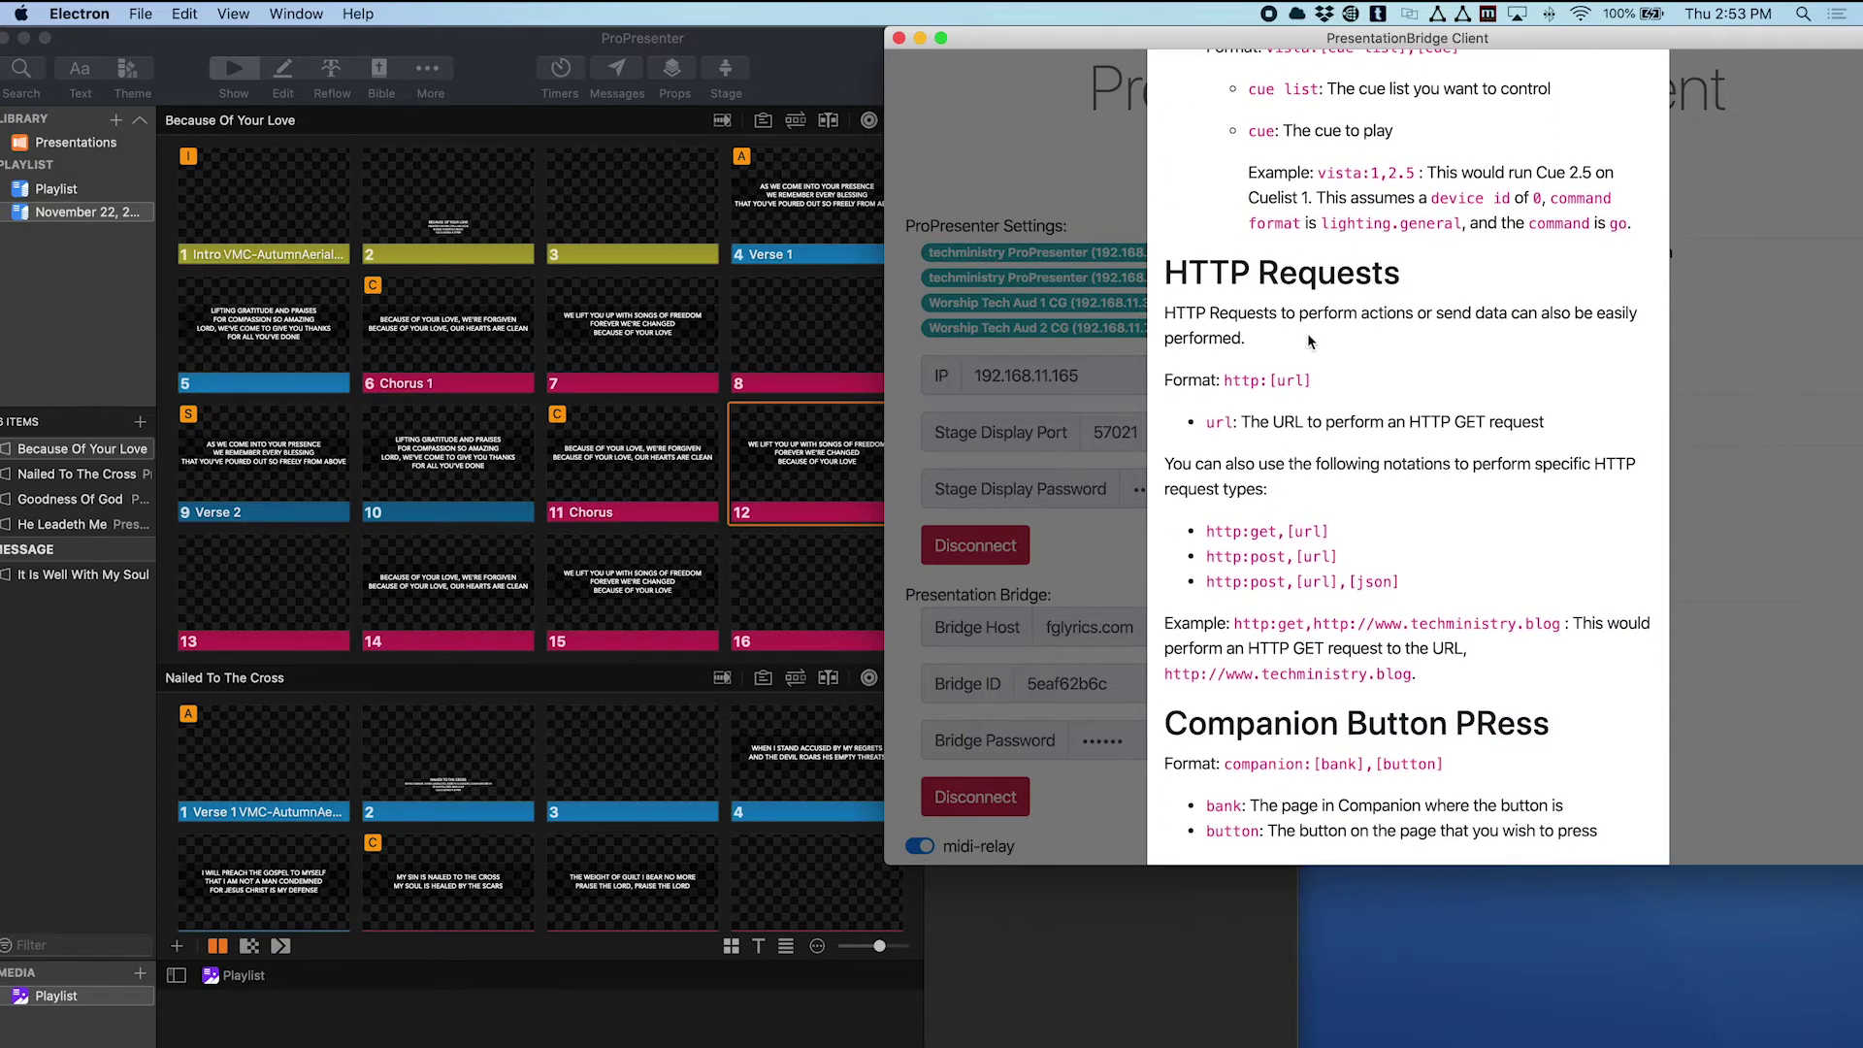
click(1813, 572)
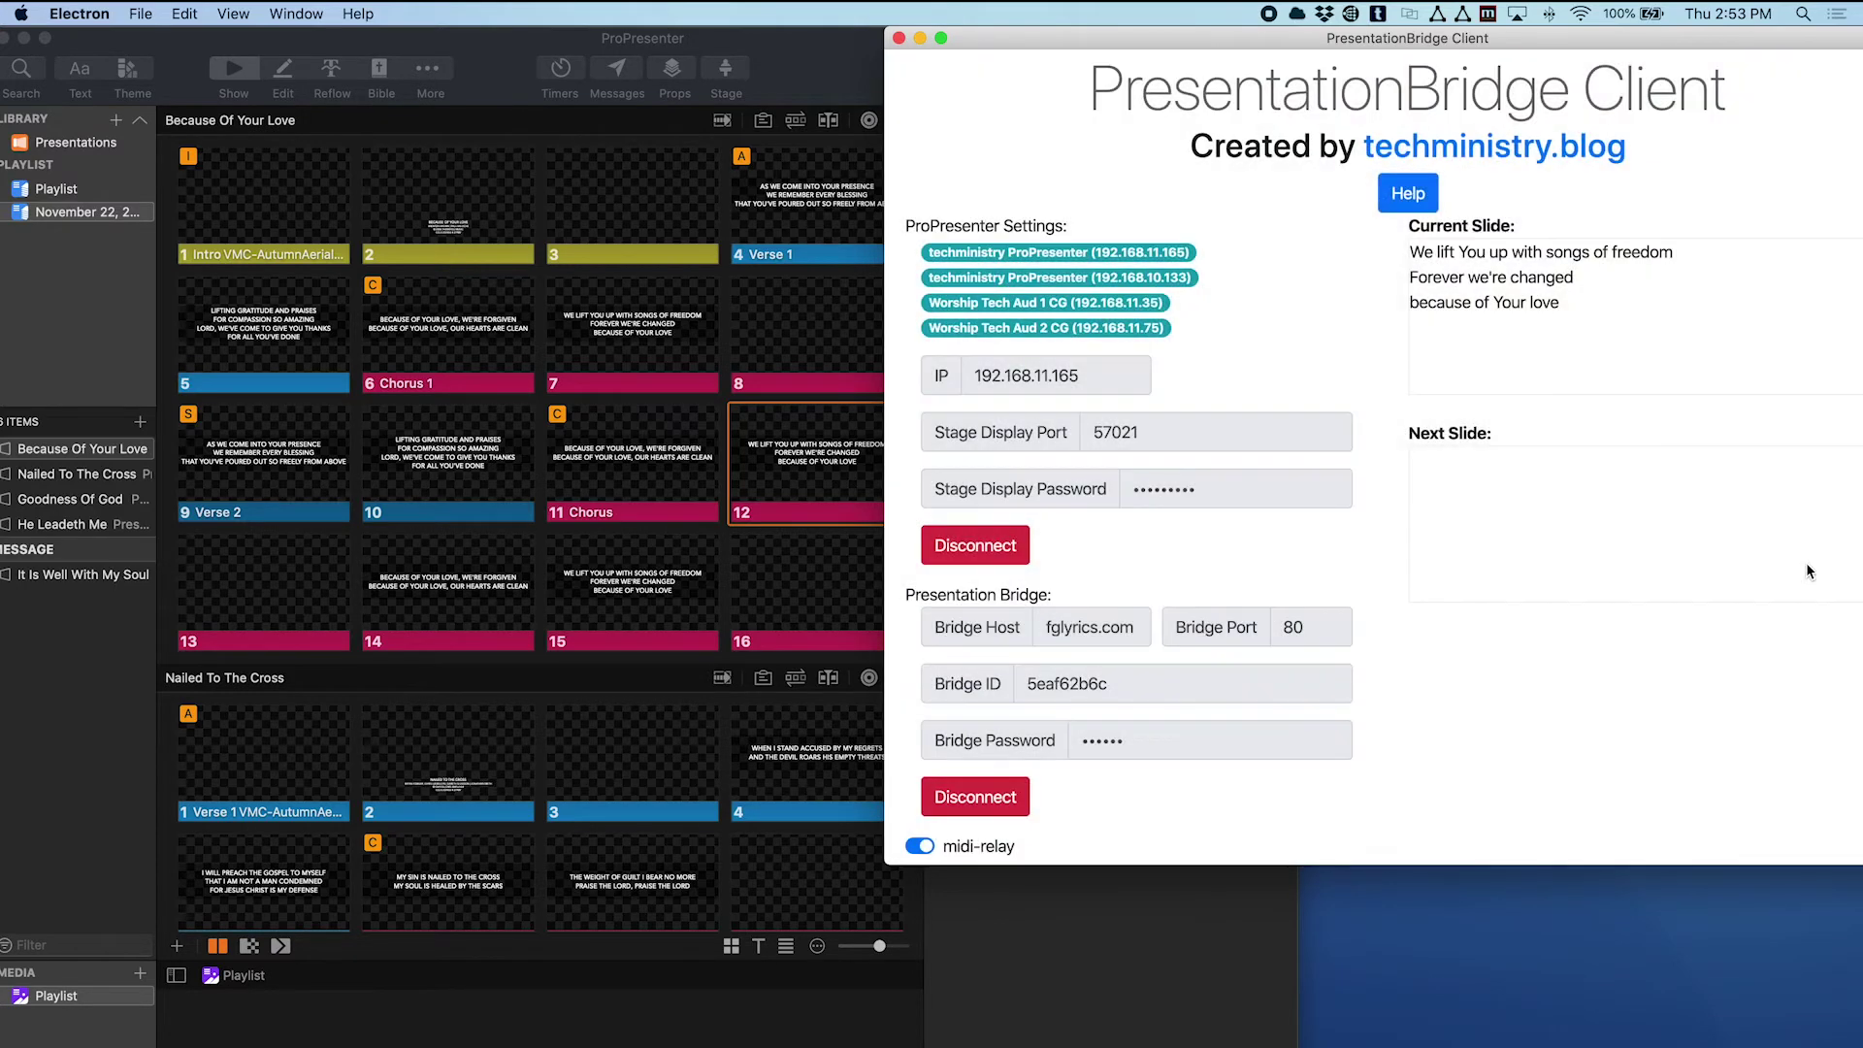
Send slide 3 of Because Of Your Love live in ProPresenter, and open slide 4 (Verse 1) for editing to examine its slide notes.
click(844, 61)
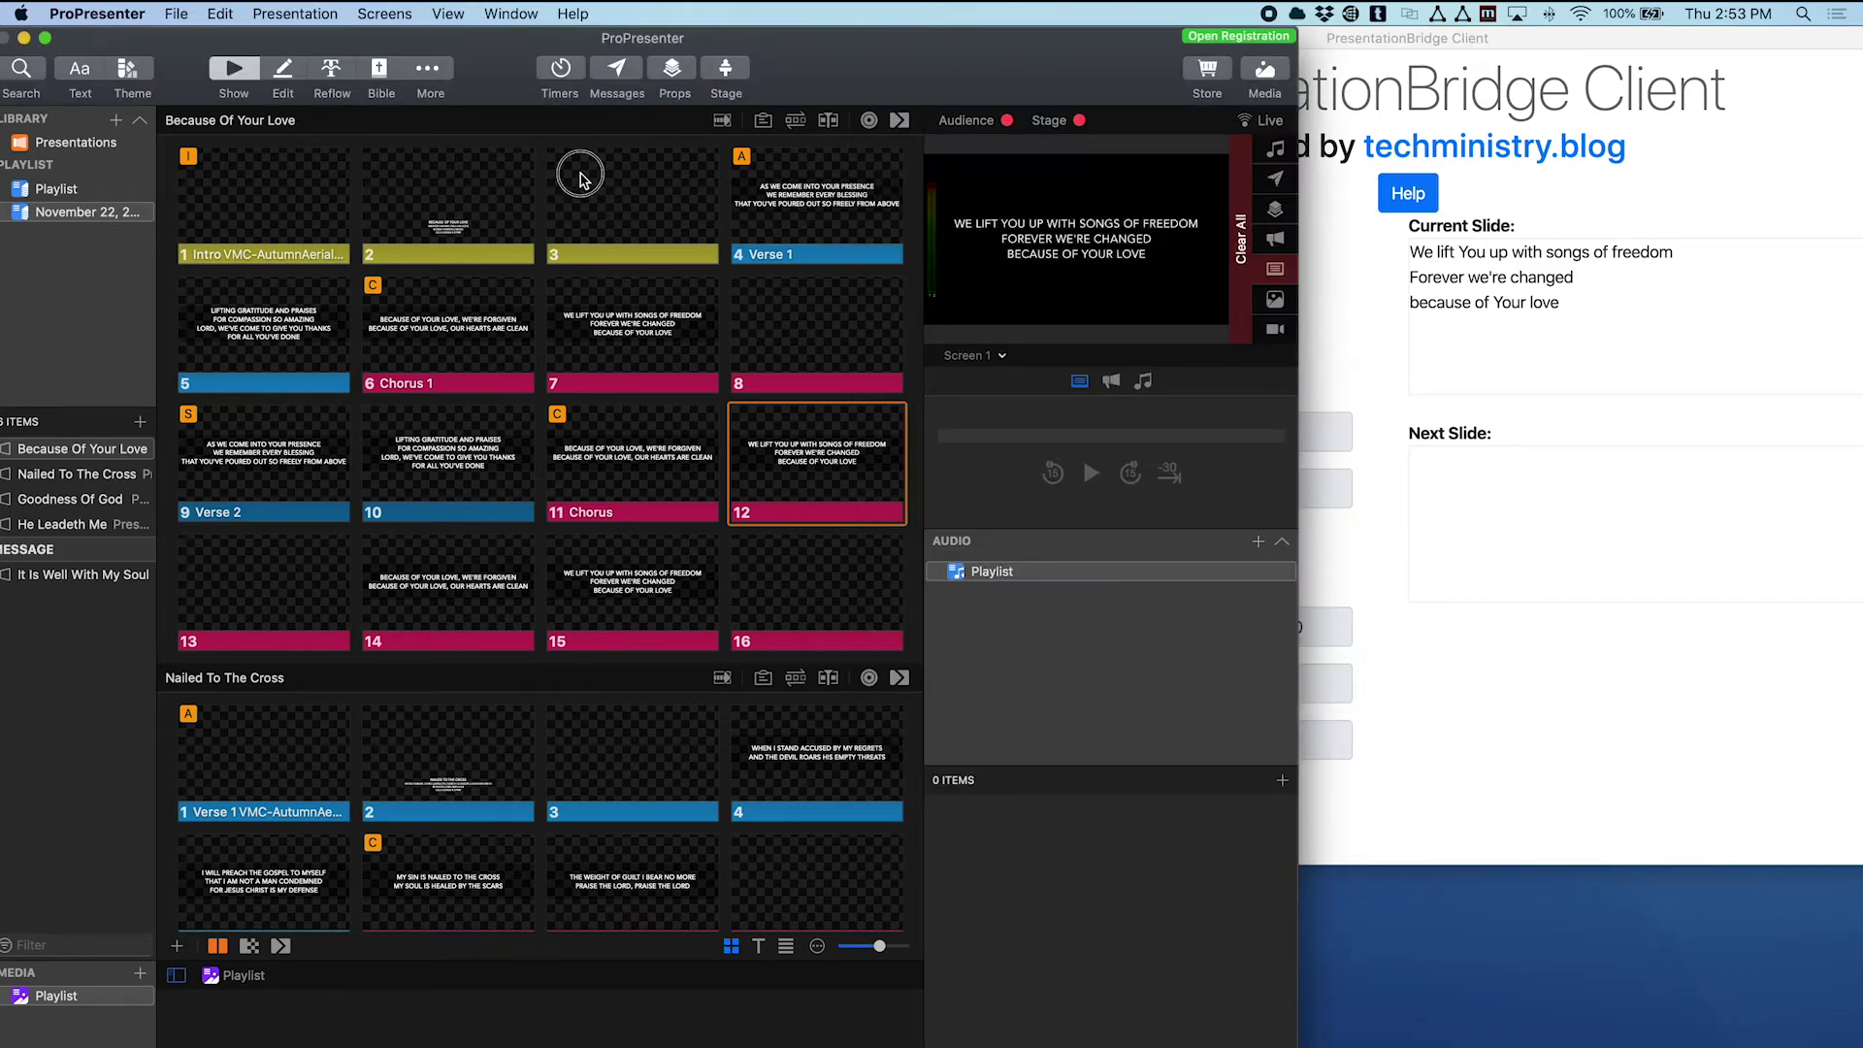
click(583, 180)
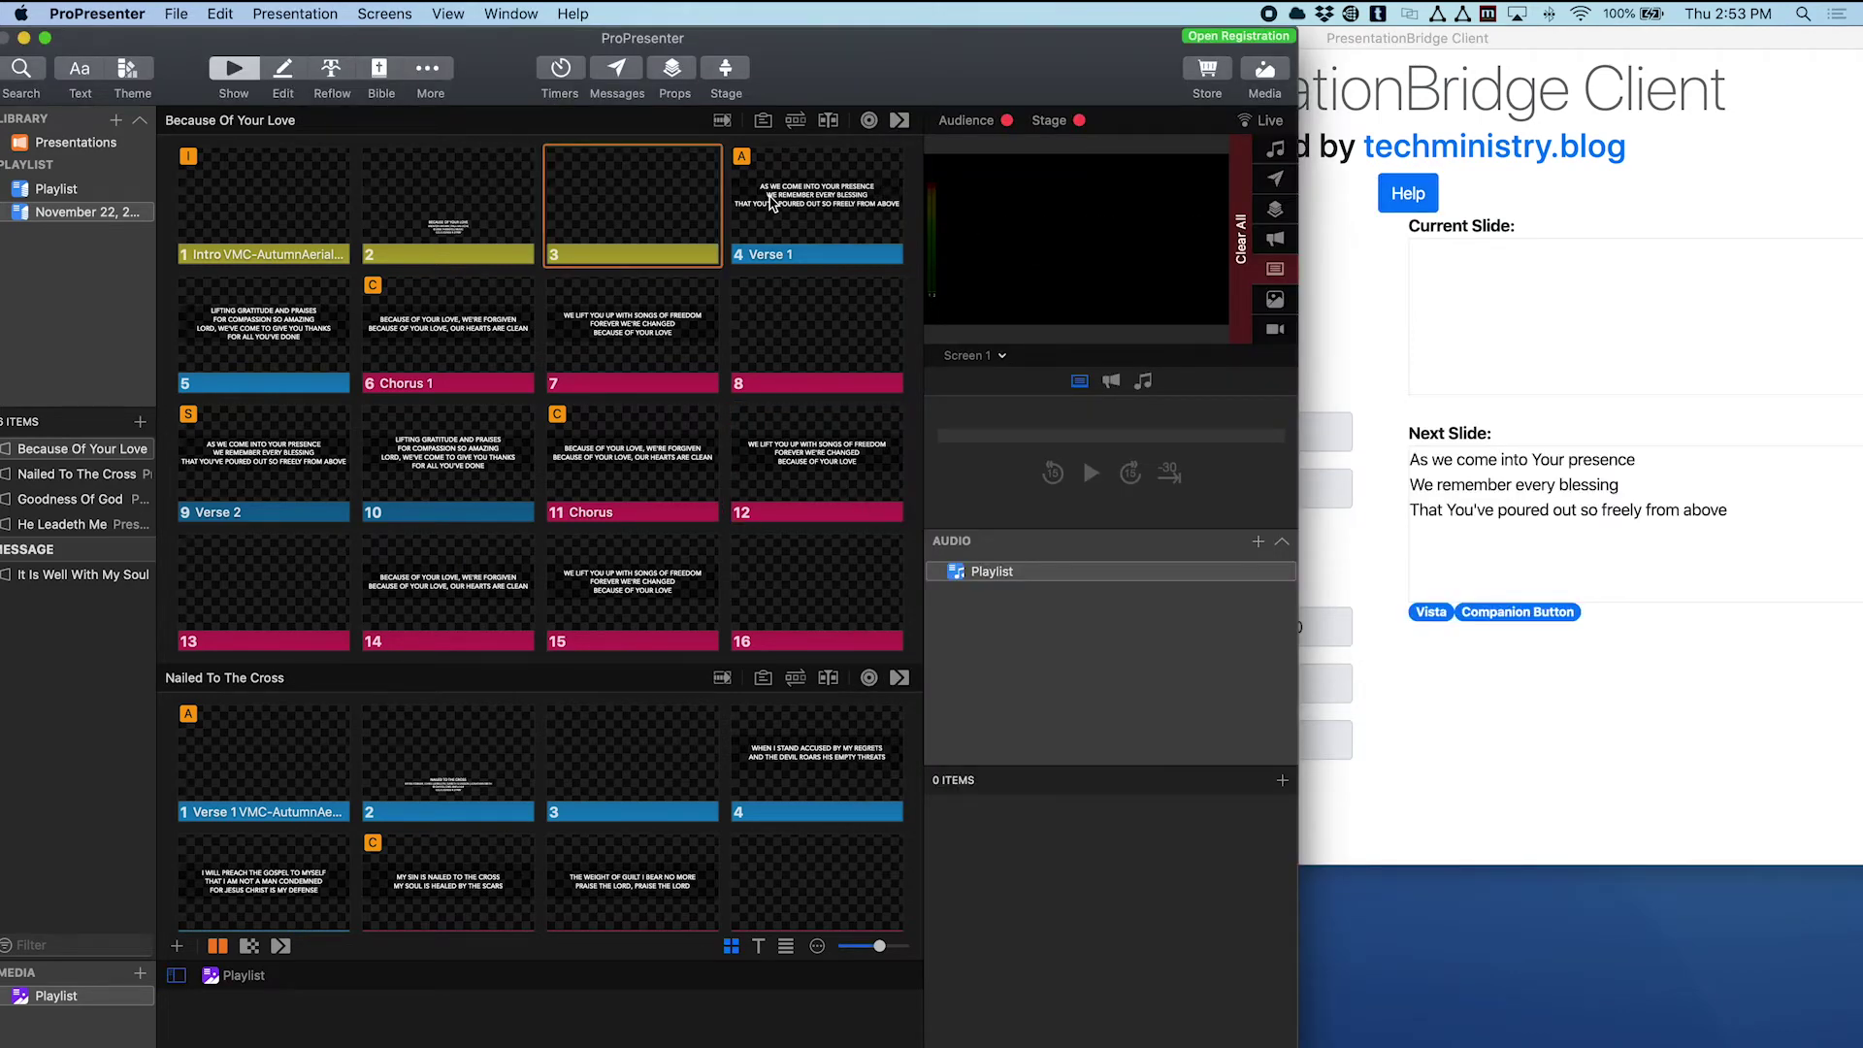
click(283, 70)
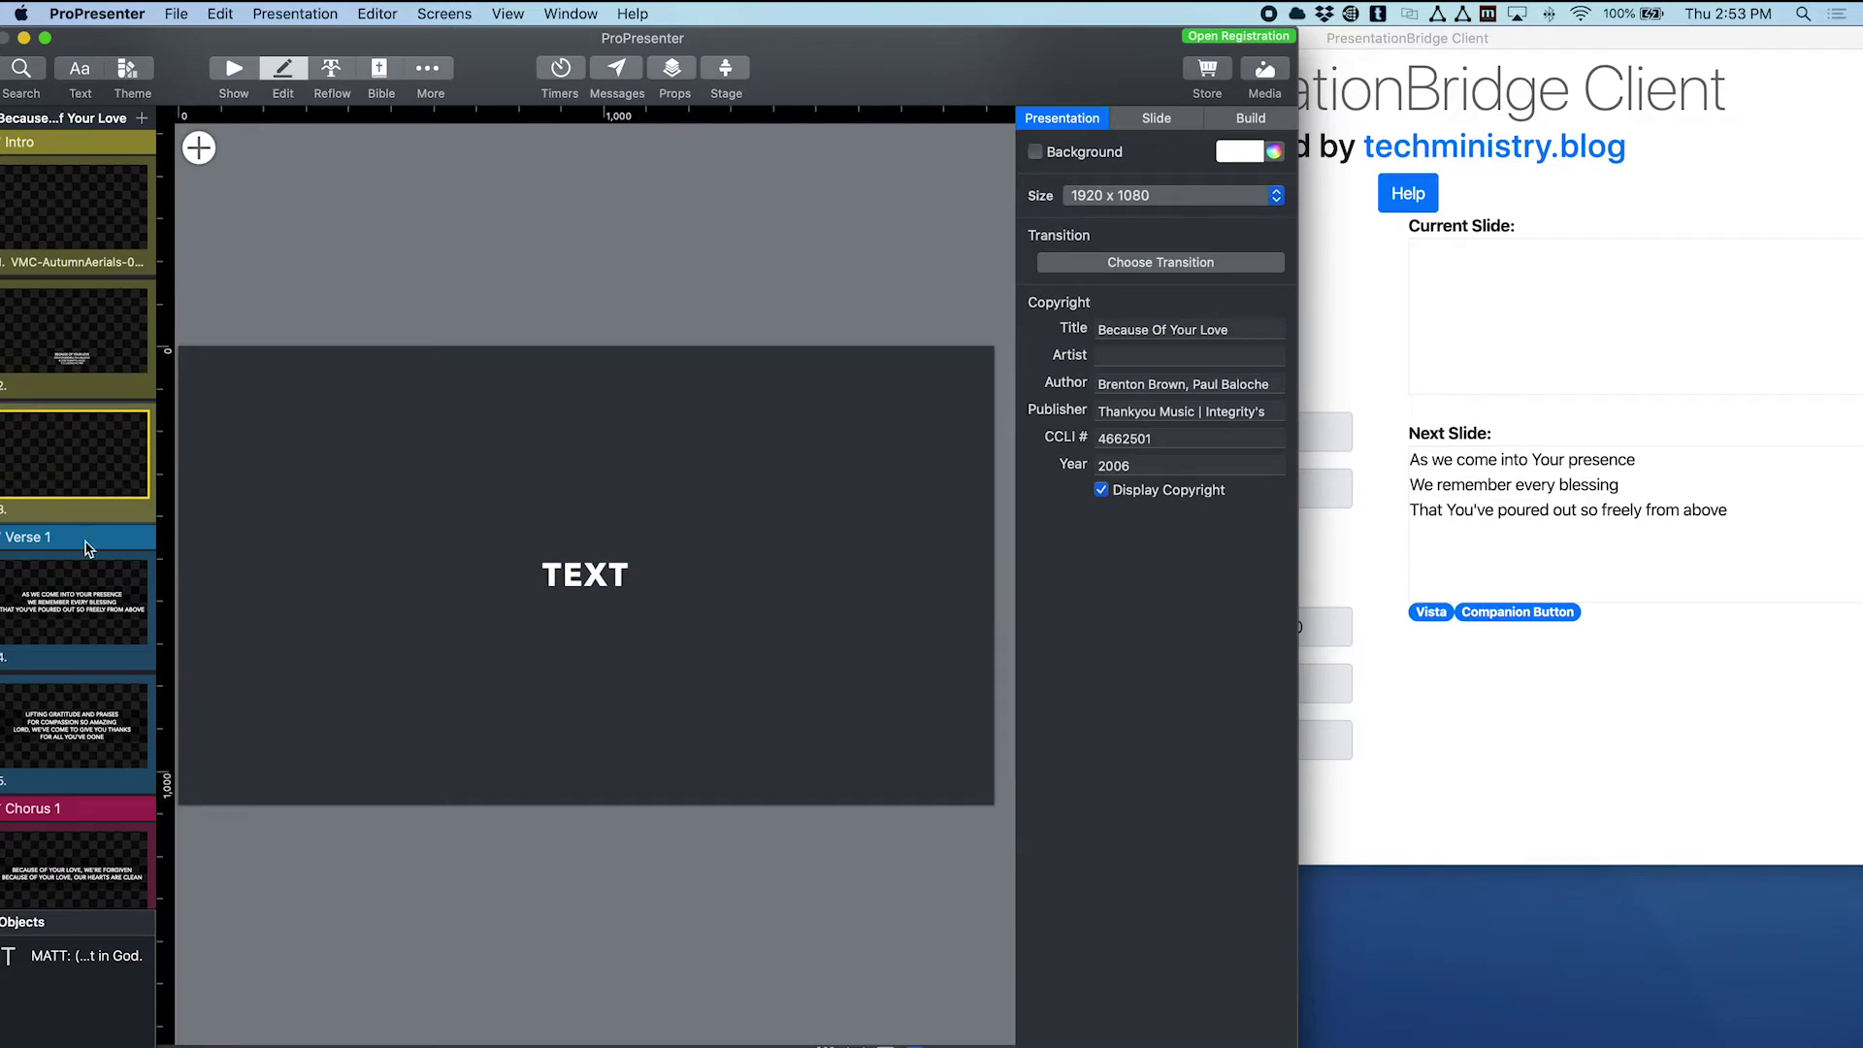
click(86, 616)
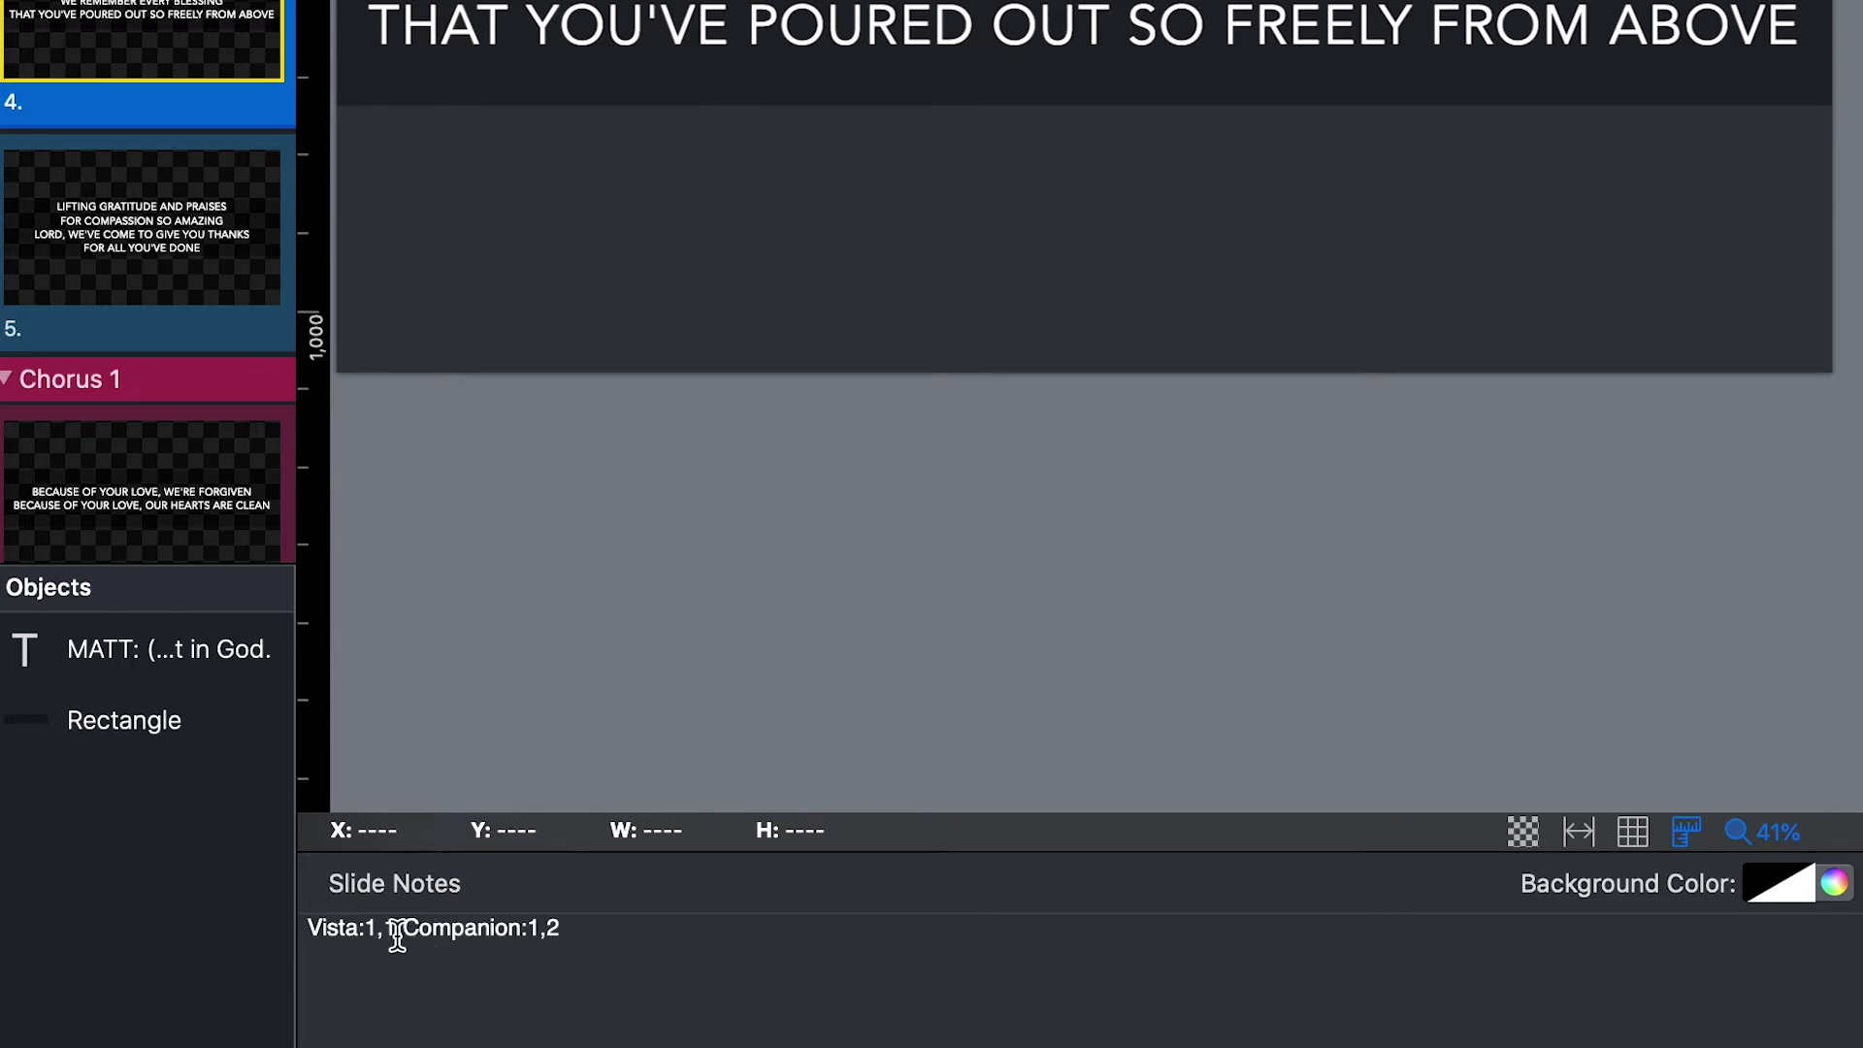
click(388, 937)
click(368, 931)
click(400, 934)
click(582, 931)
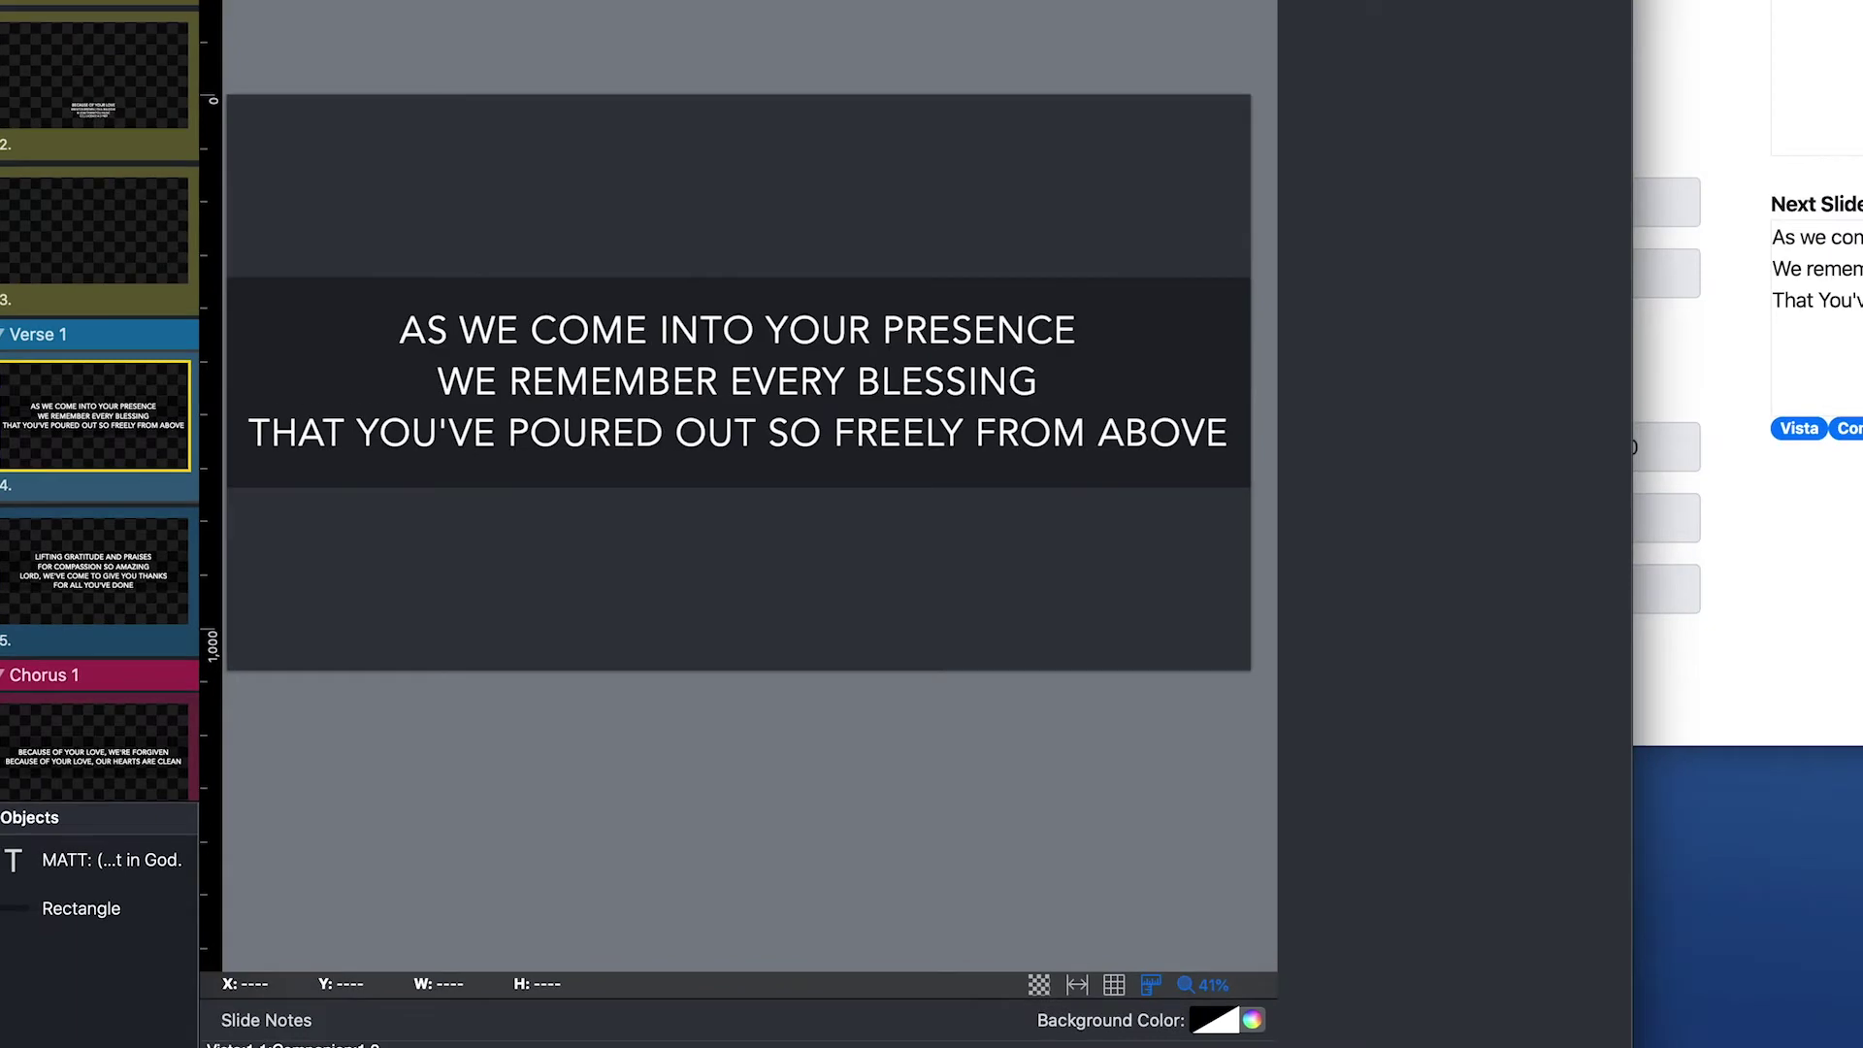
Switch to PresentationBridge Client and review its midi-relay, Chroma-Q Vista, HTTP Requests and Companion Button Press settings.
click(1372, 38)
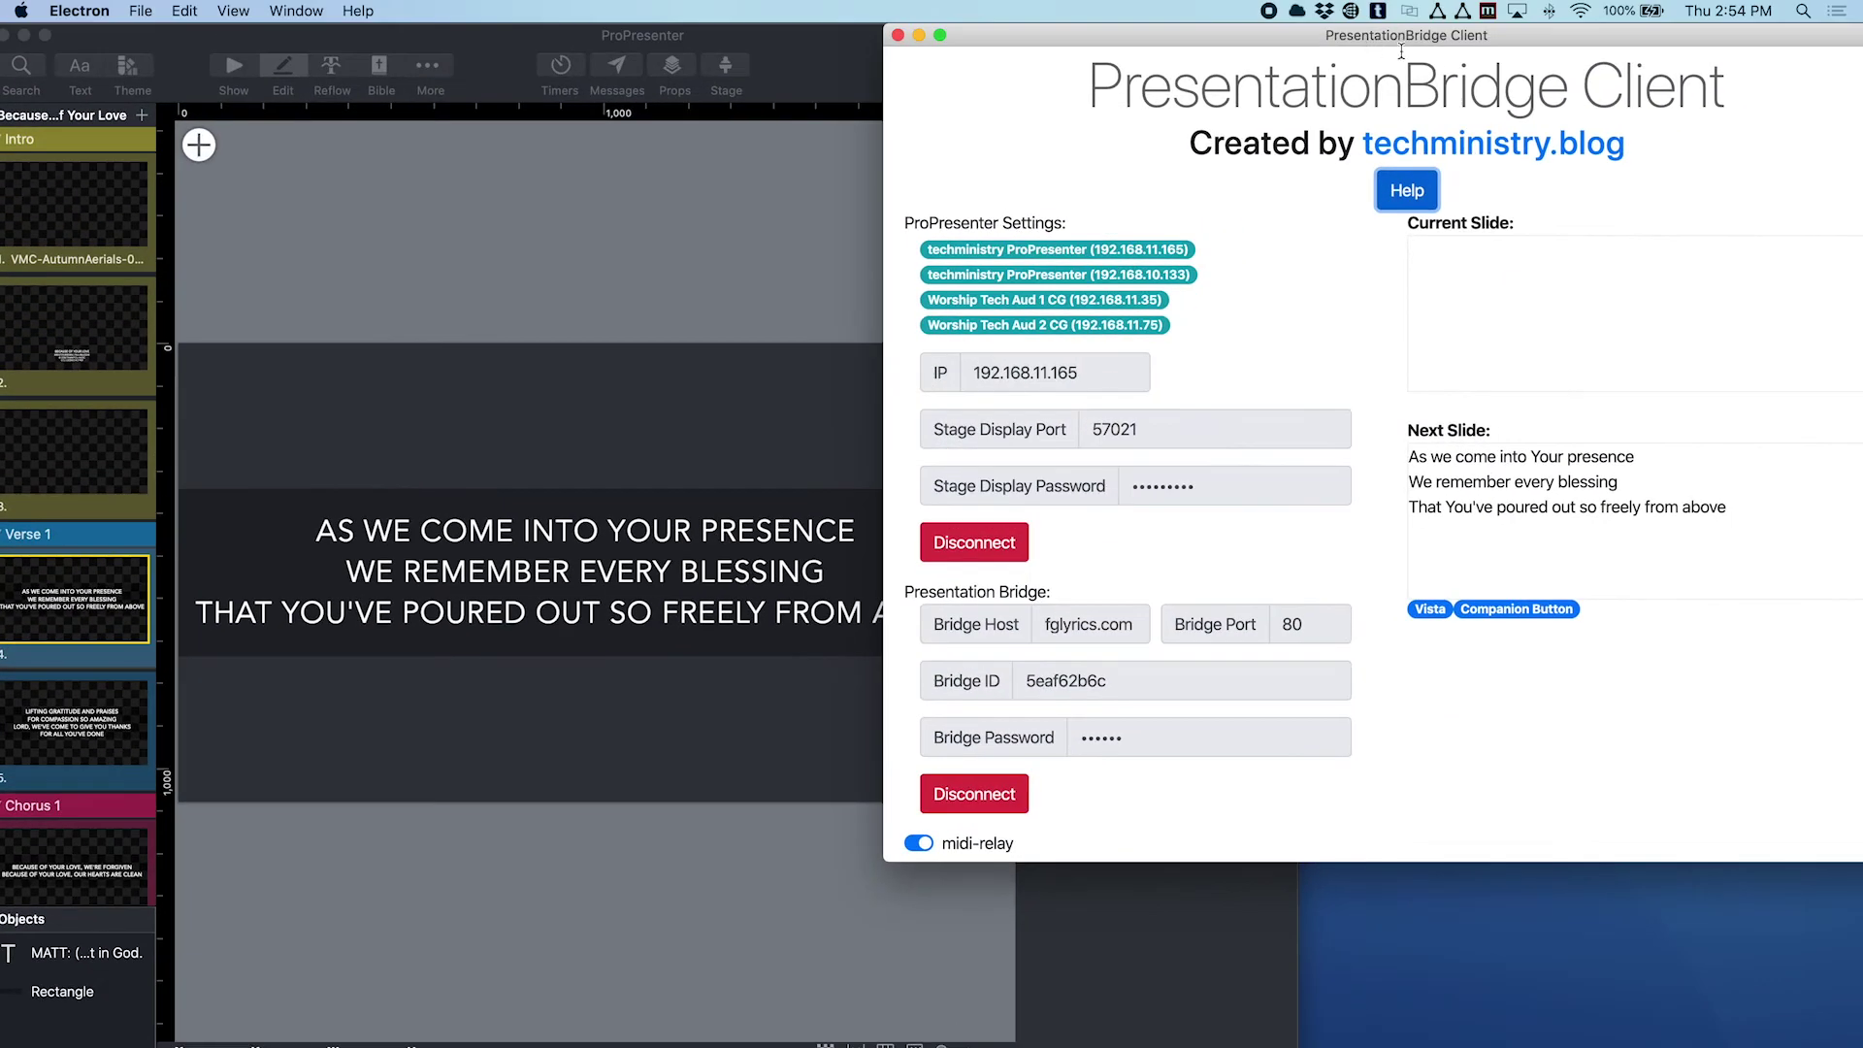
scroll(1264, 419, down, 10)
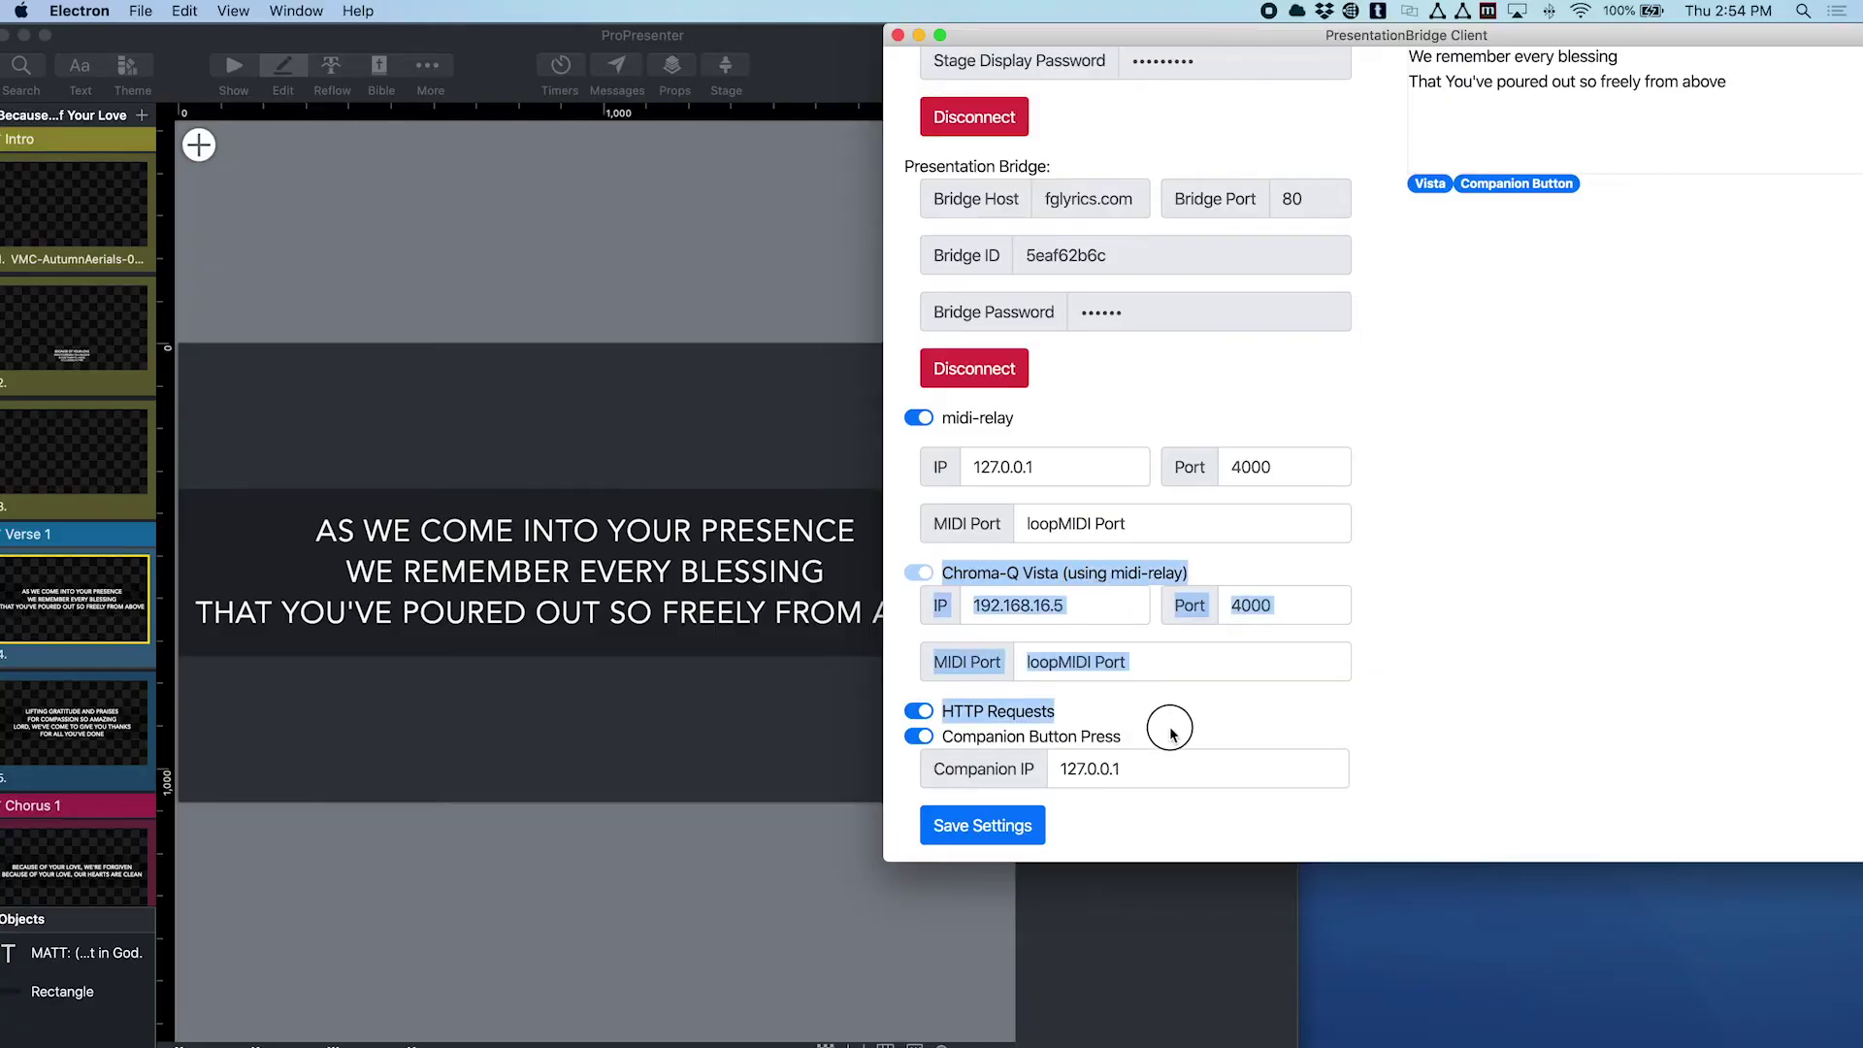
drag(1052, 603, 1034, 580)
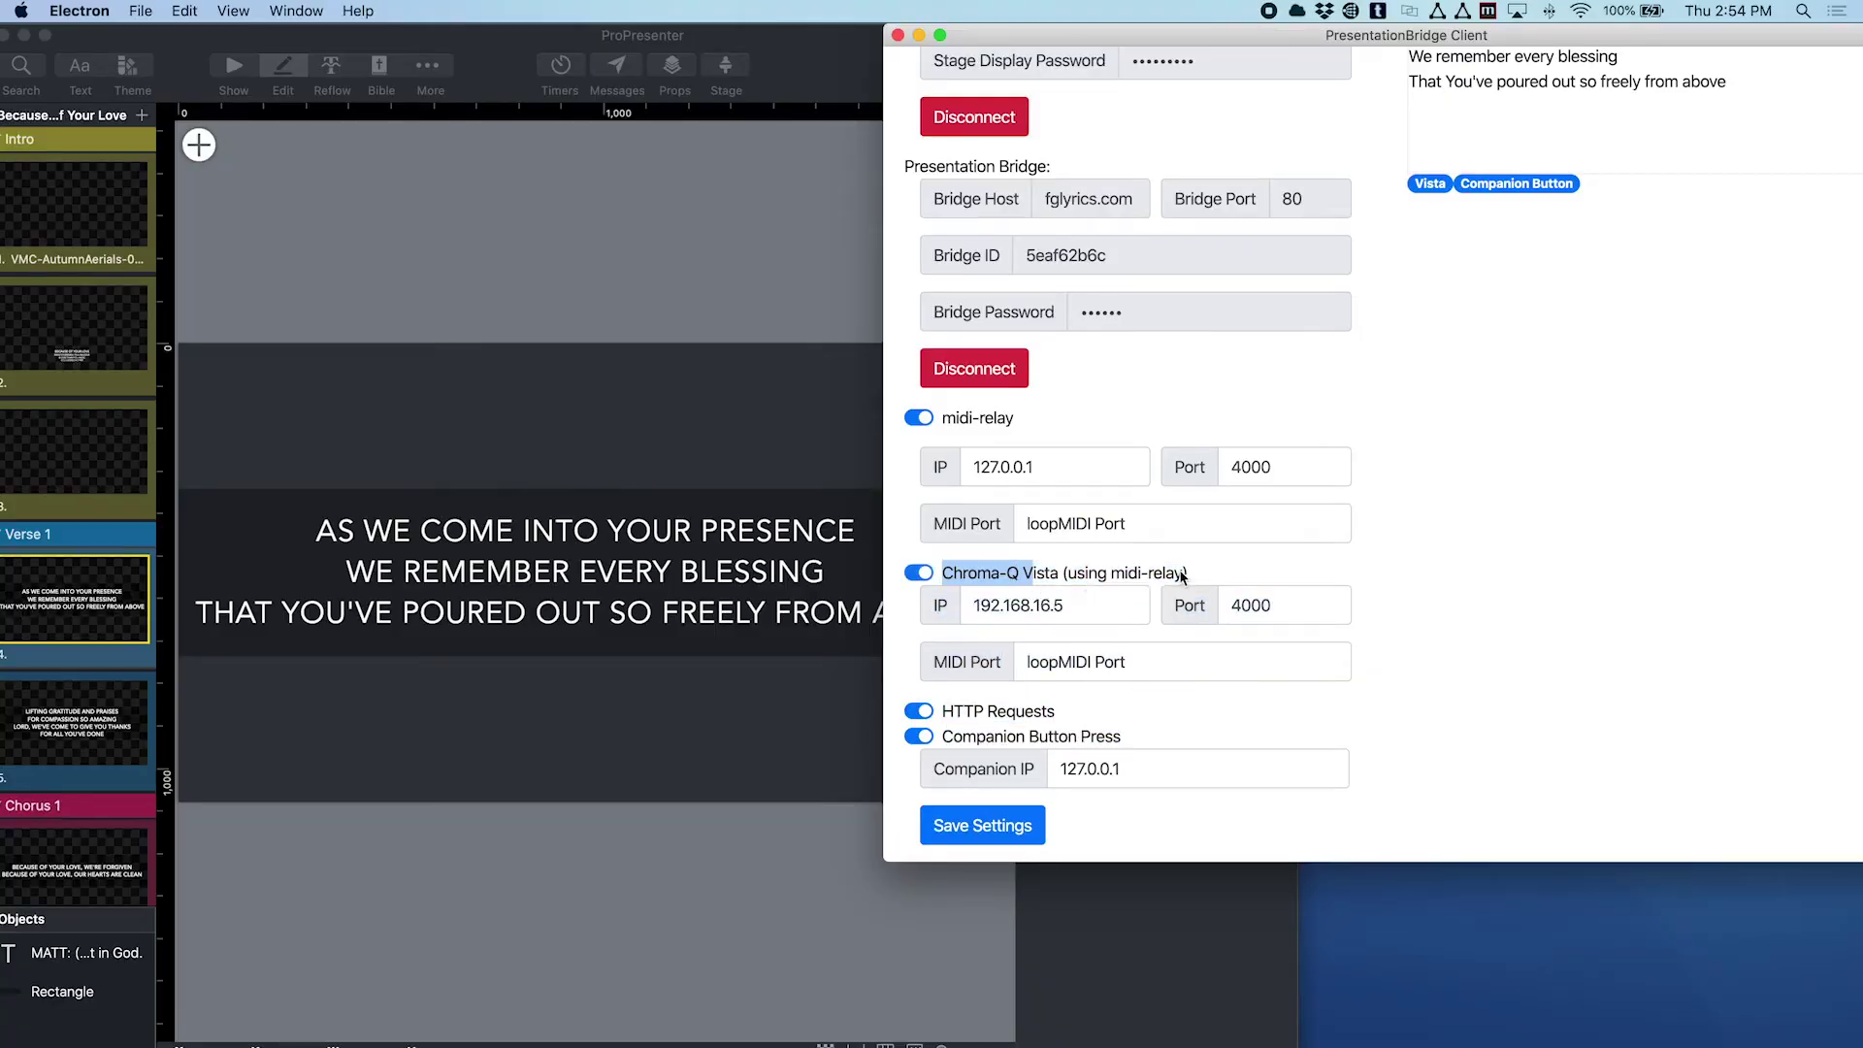
click(1261, 571)
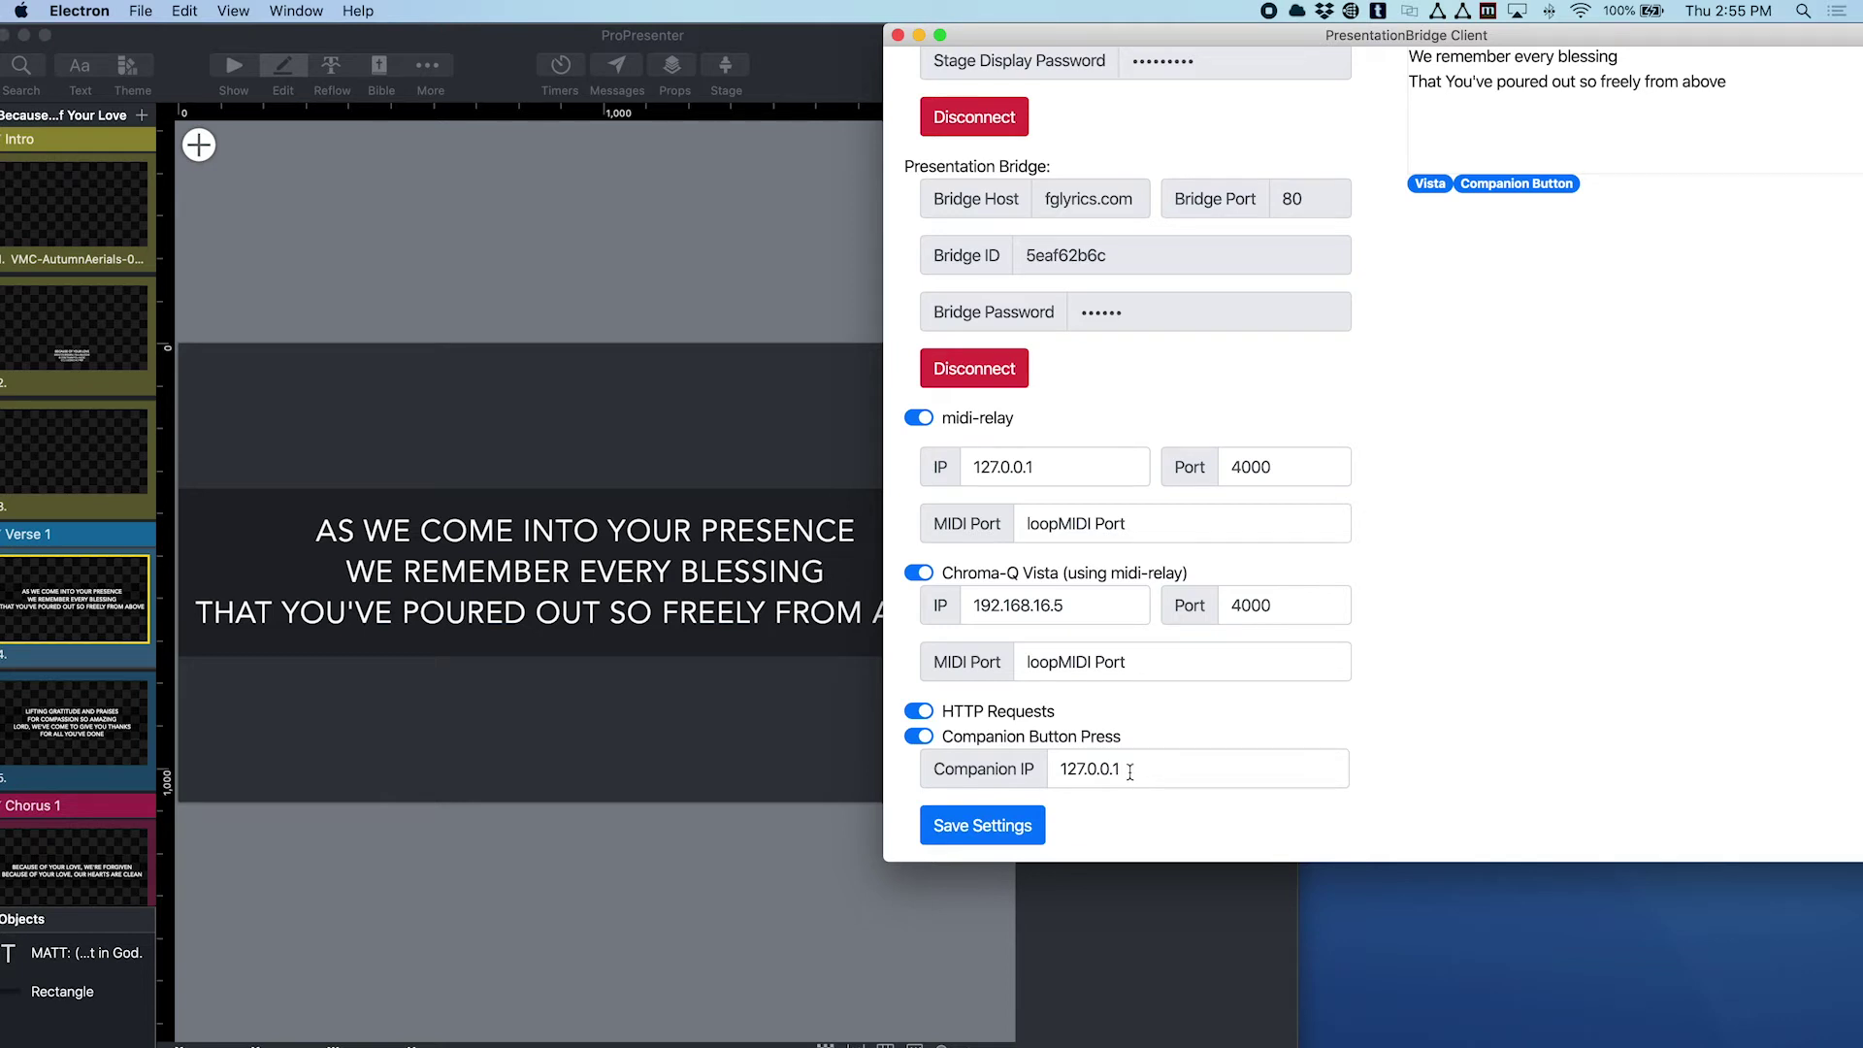
Return ProPresenter to the show view and send slides 2, 1, 2 and 3 live, comparing the client's current and next slide text.
click(749, 279)
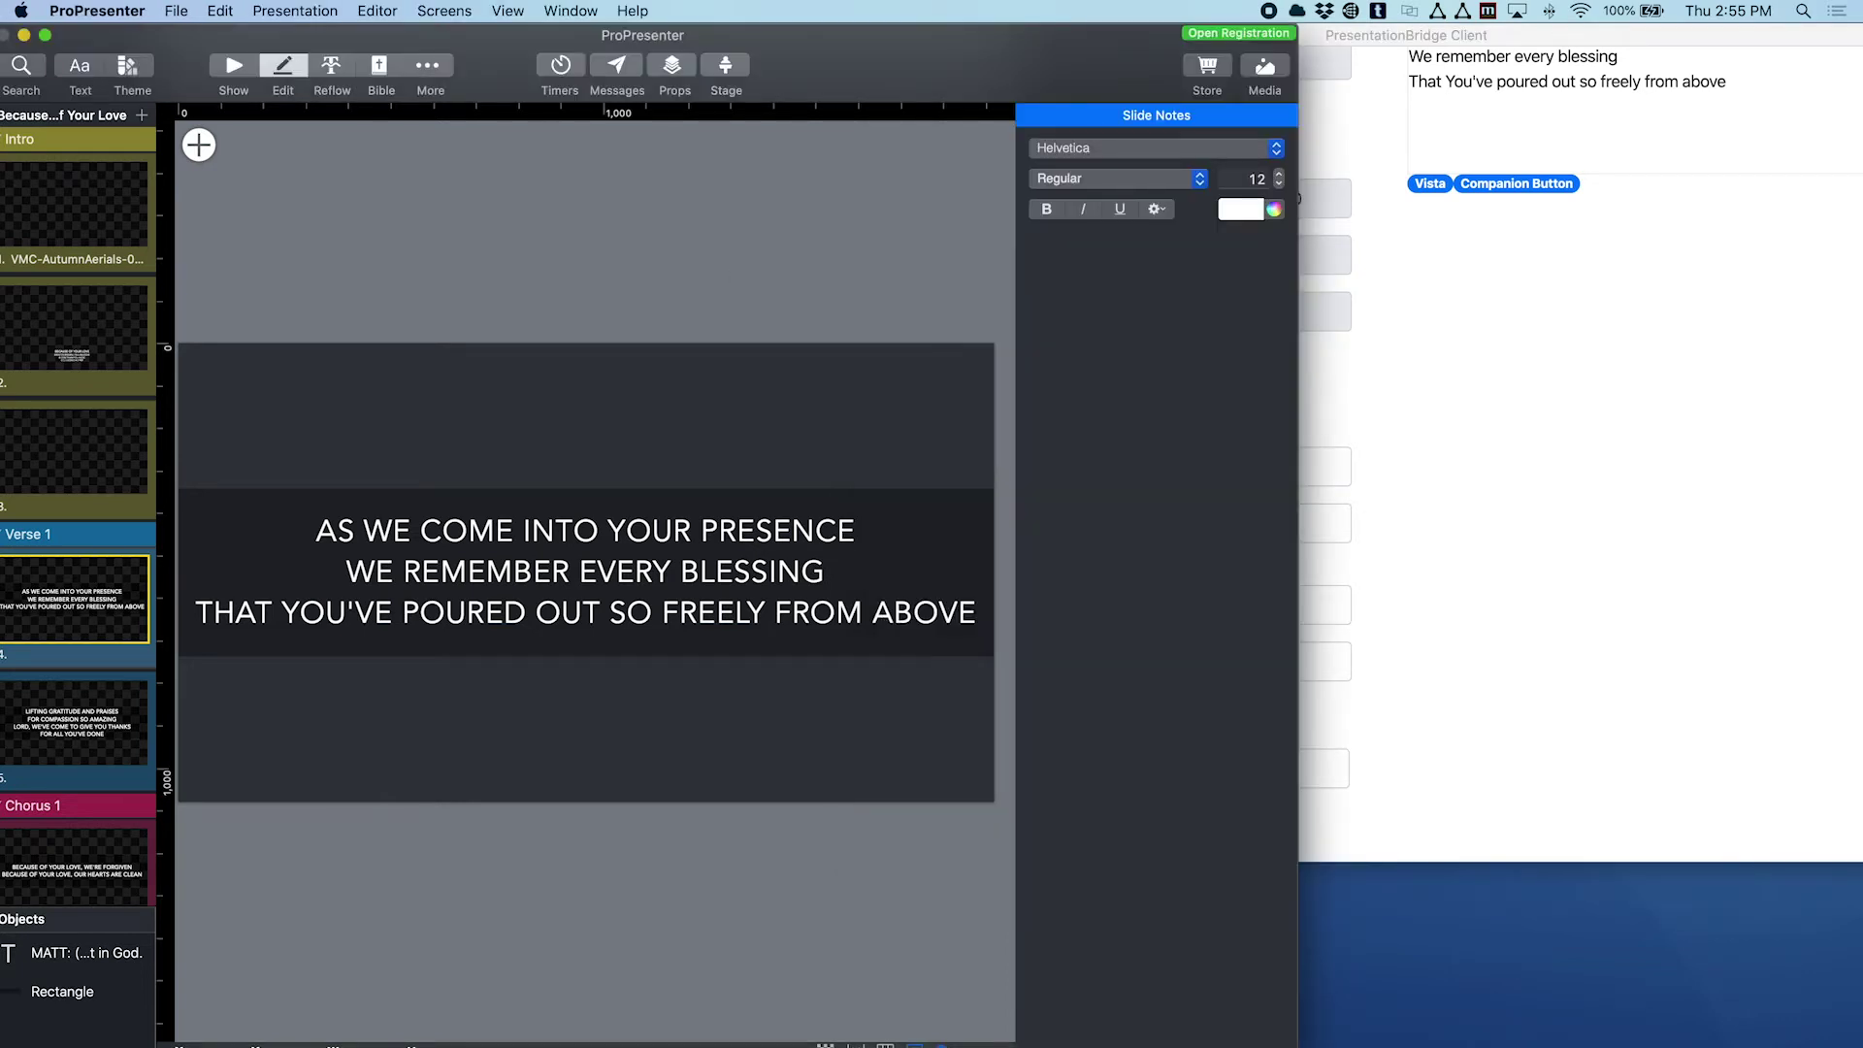
click(238, 66)
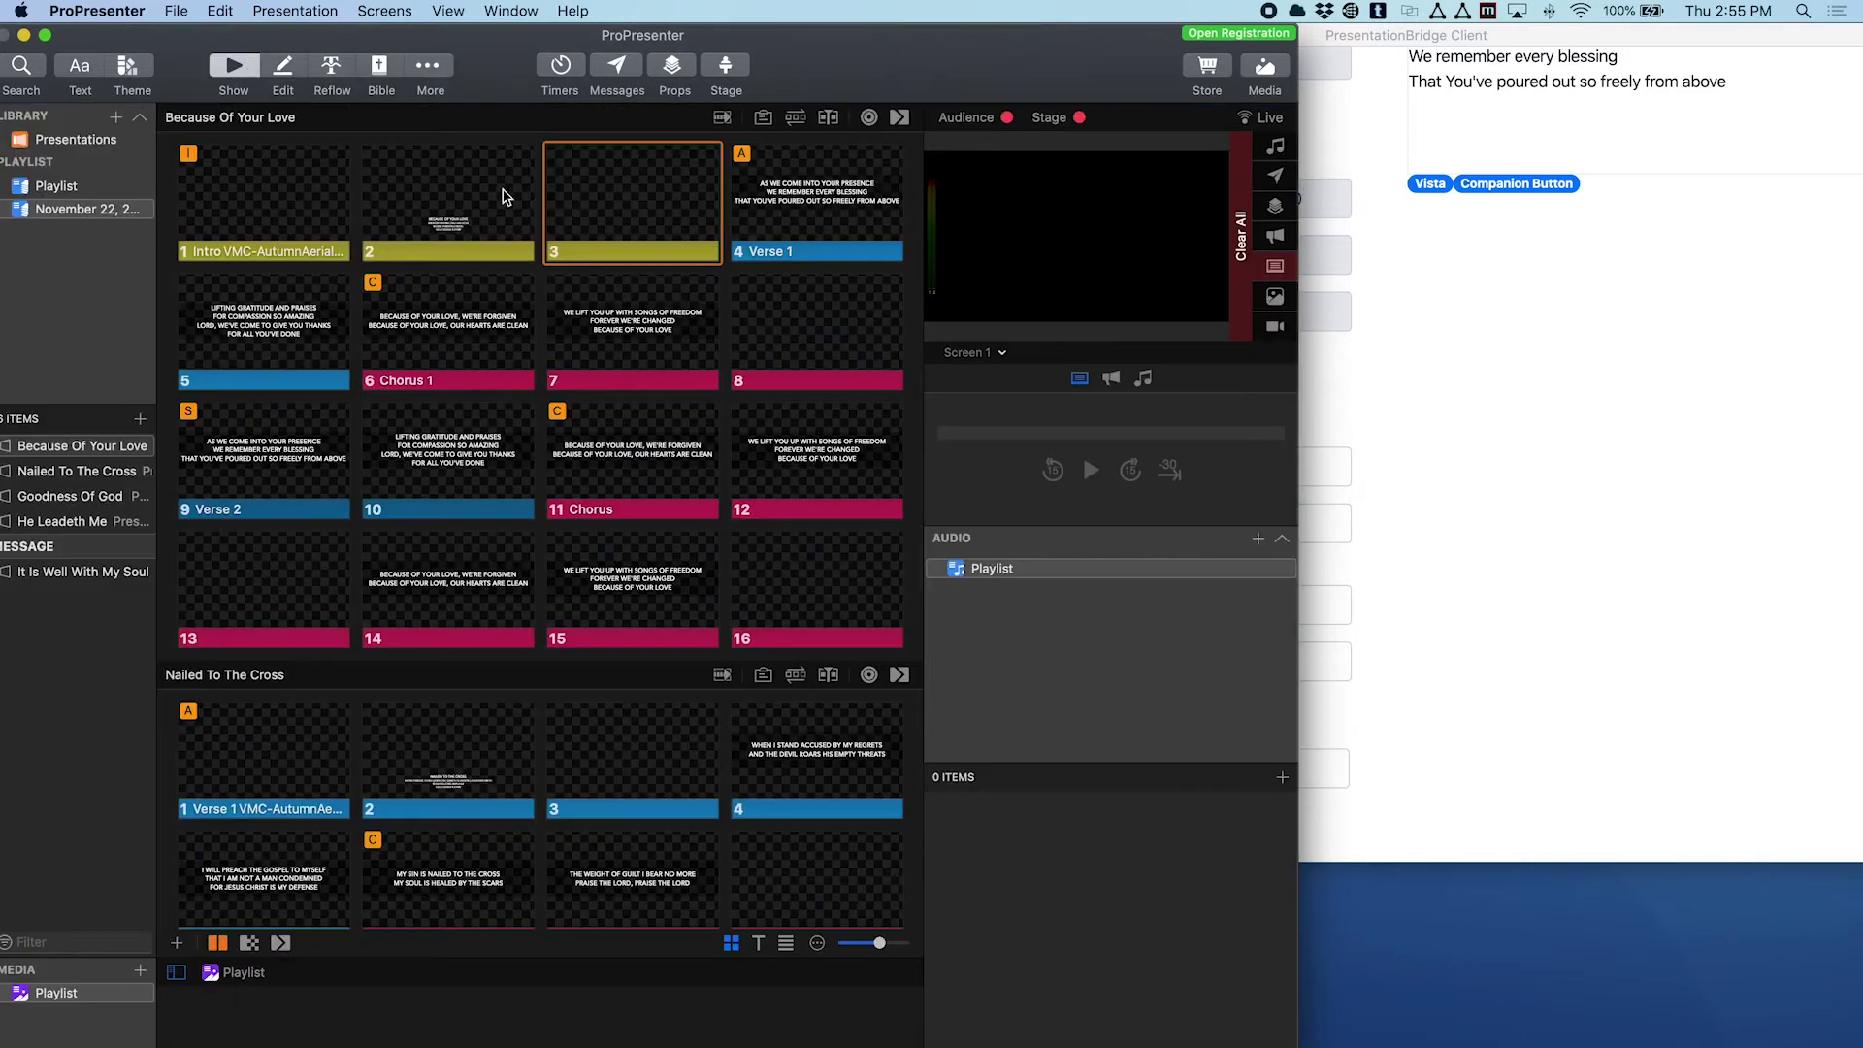
click(492, 205)
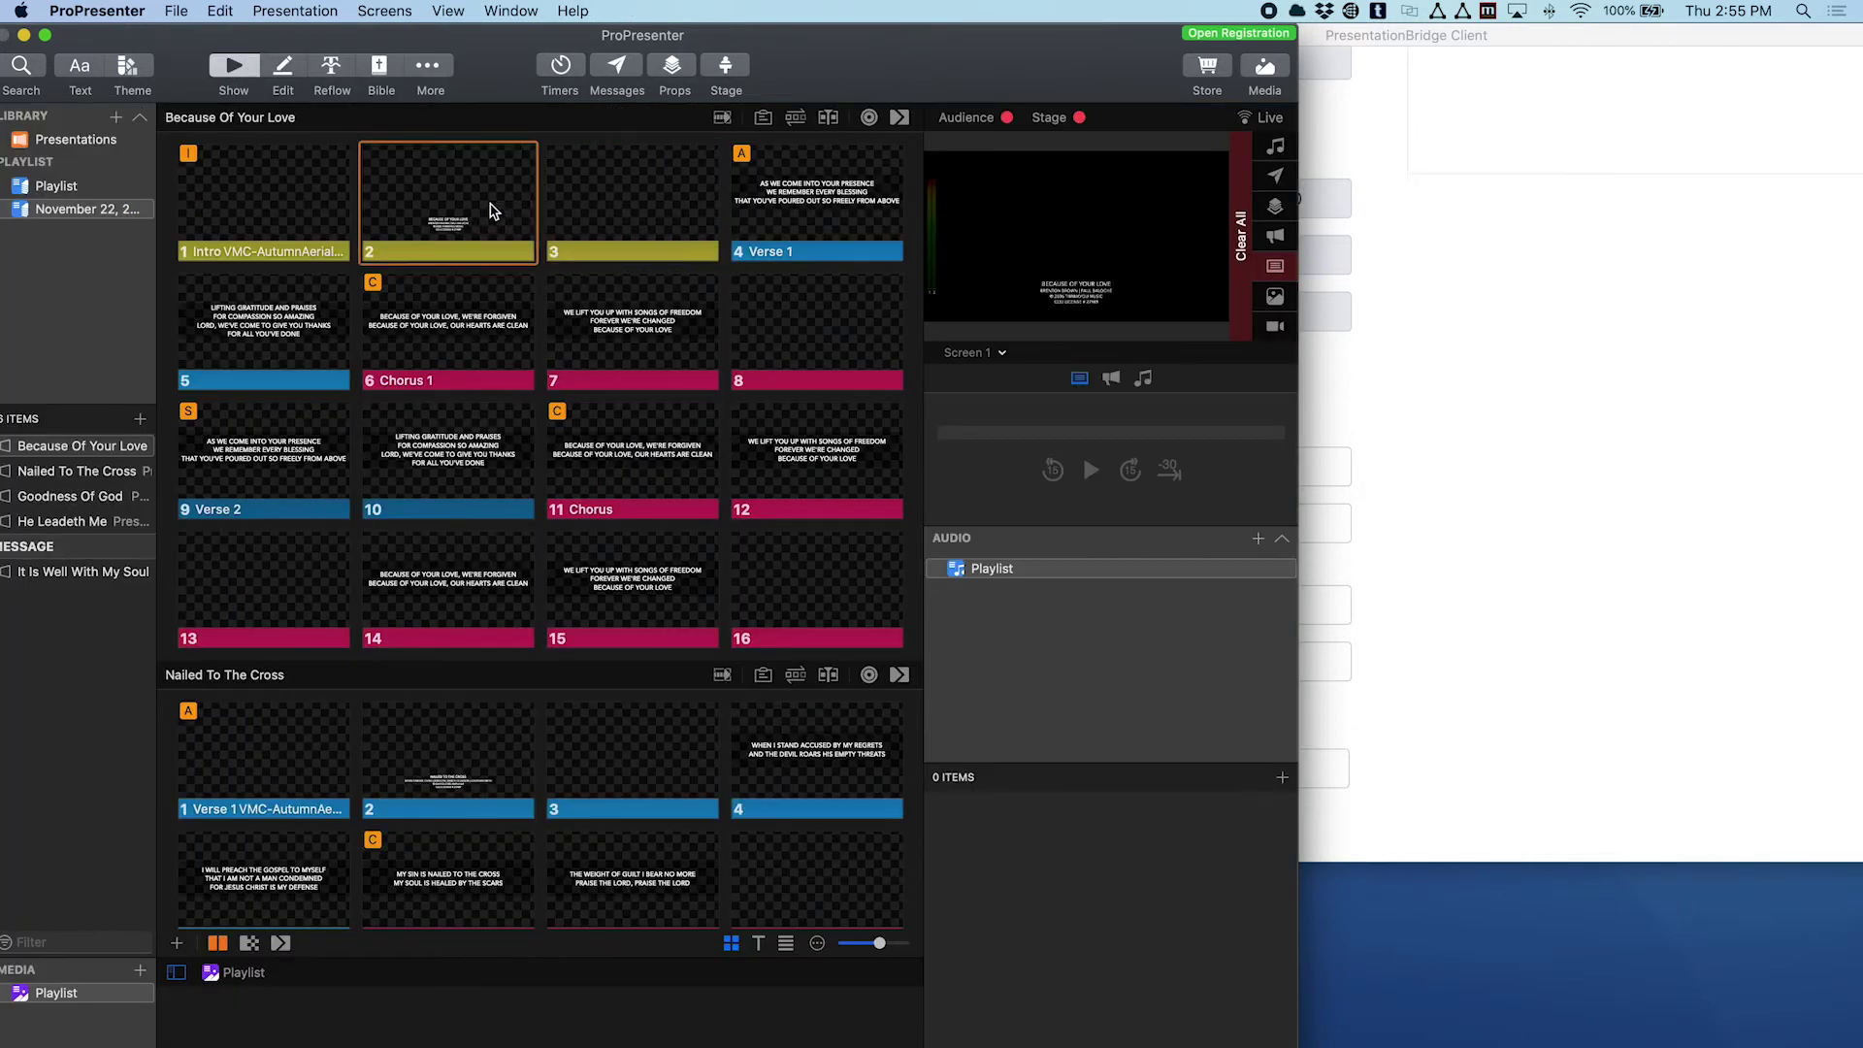
click(283, 231)
scroll(1522, 363, up, 5)
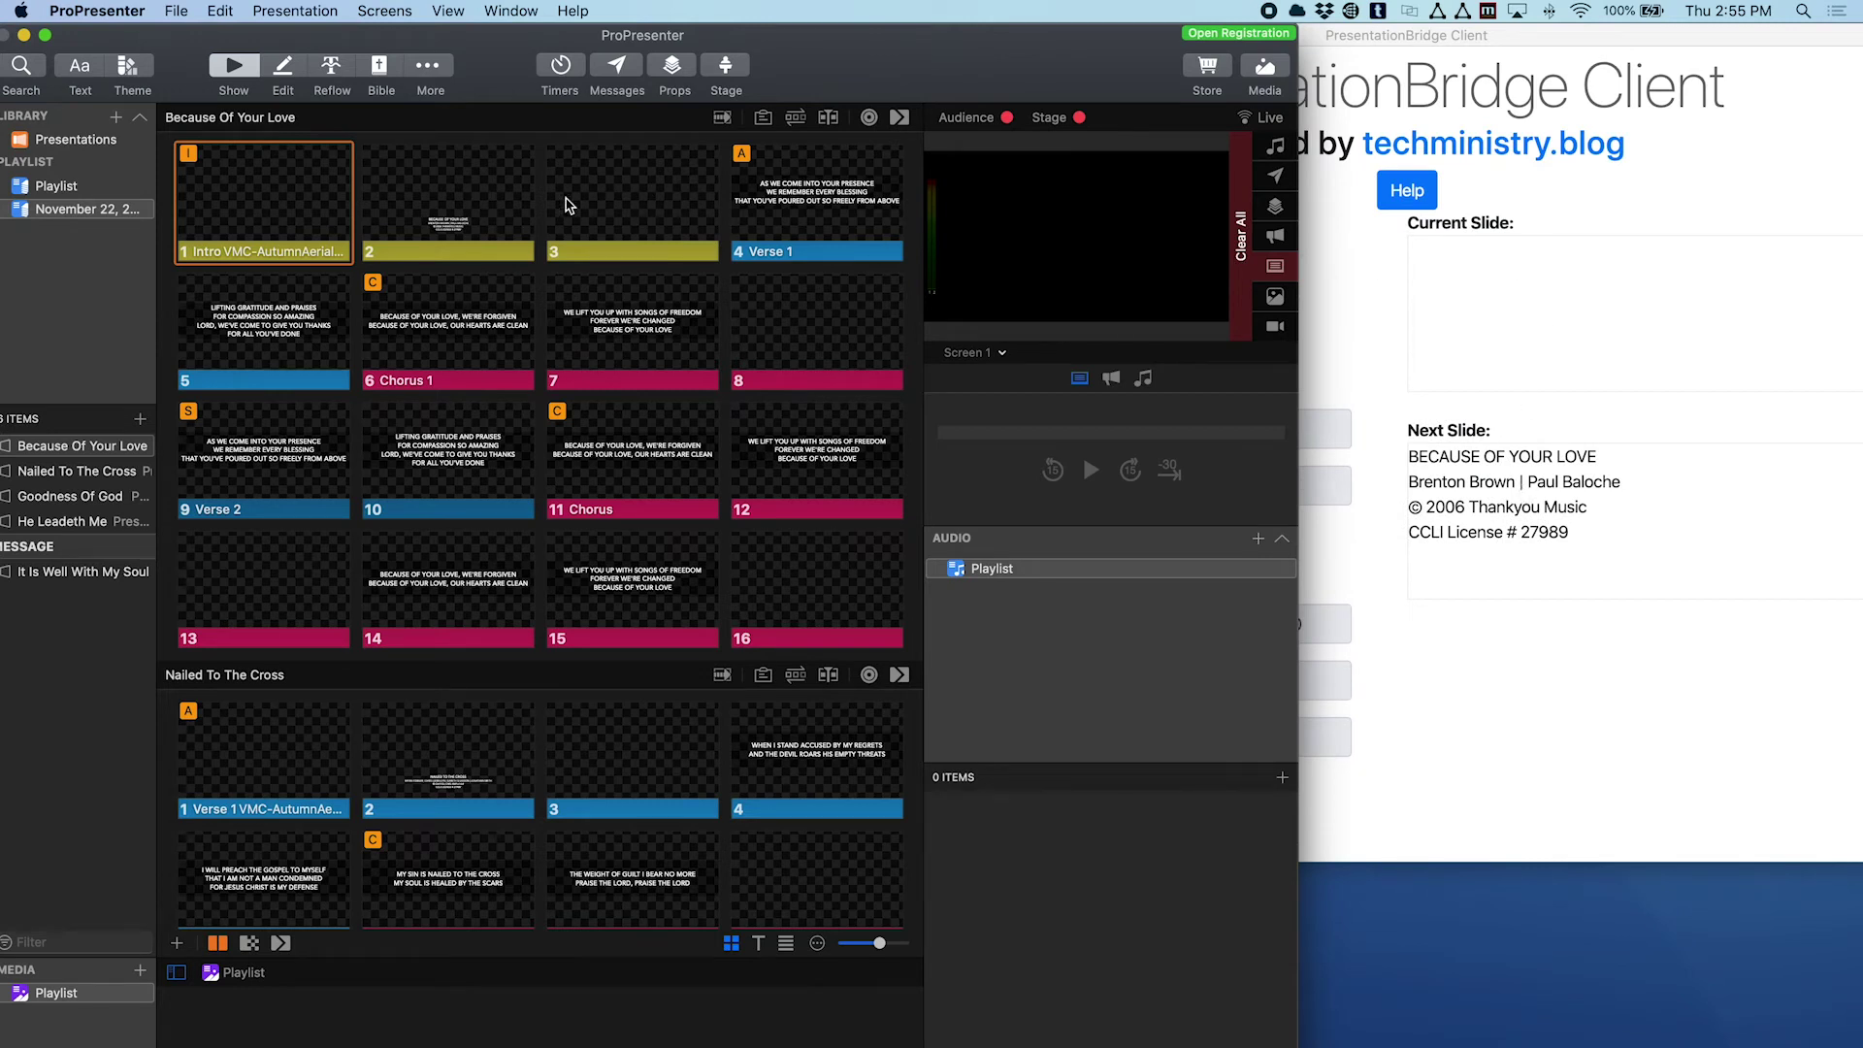
click(497, 216)
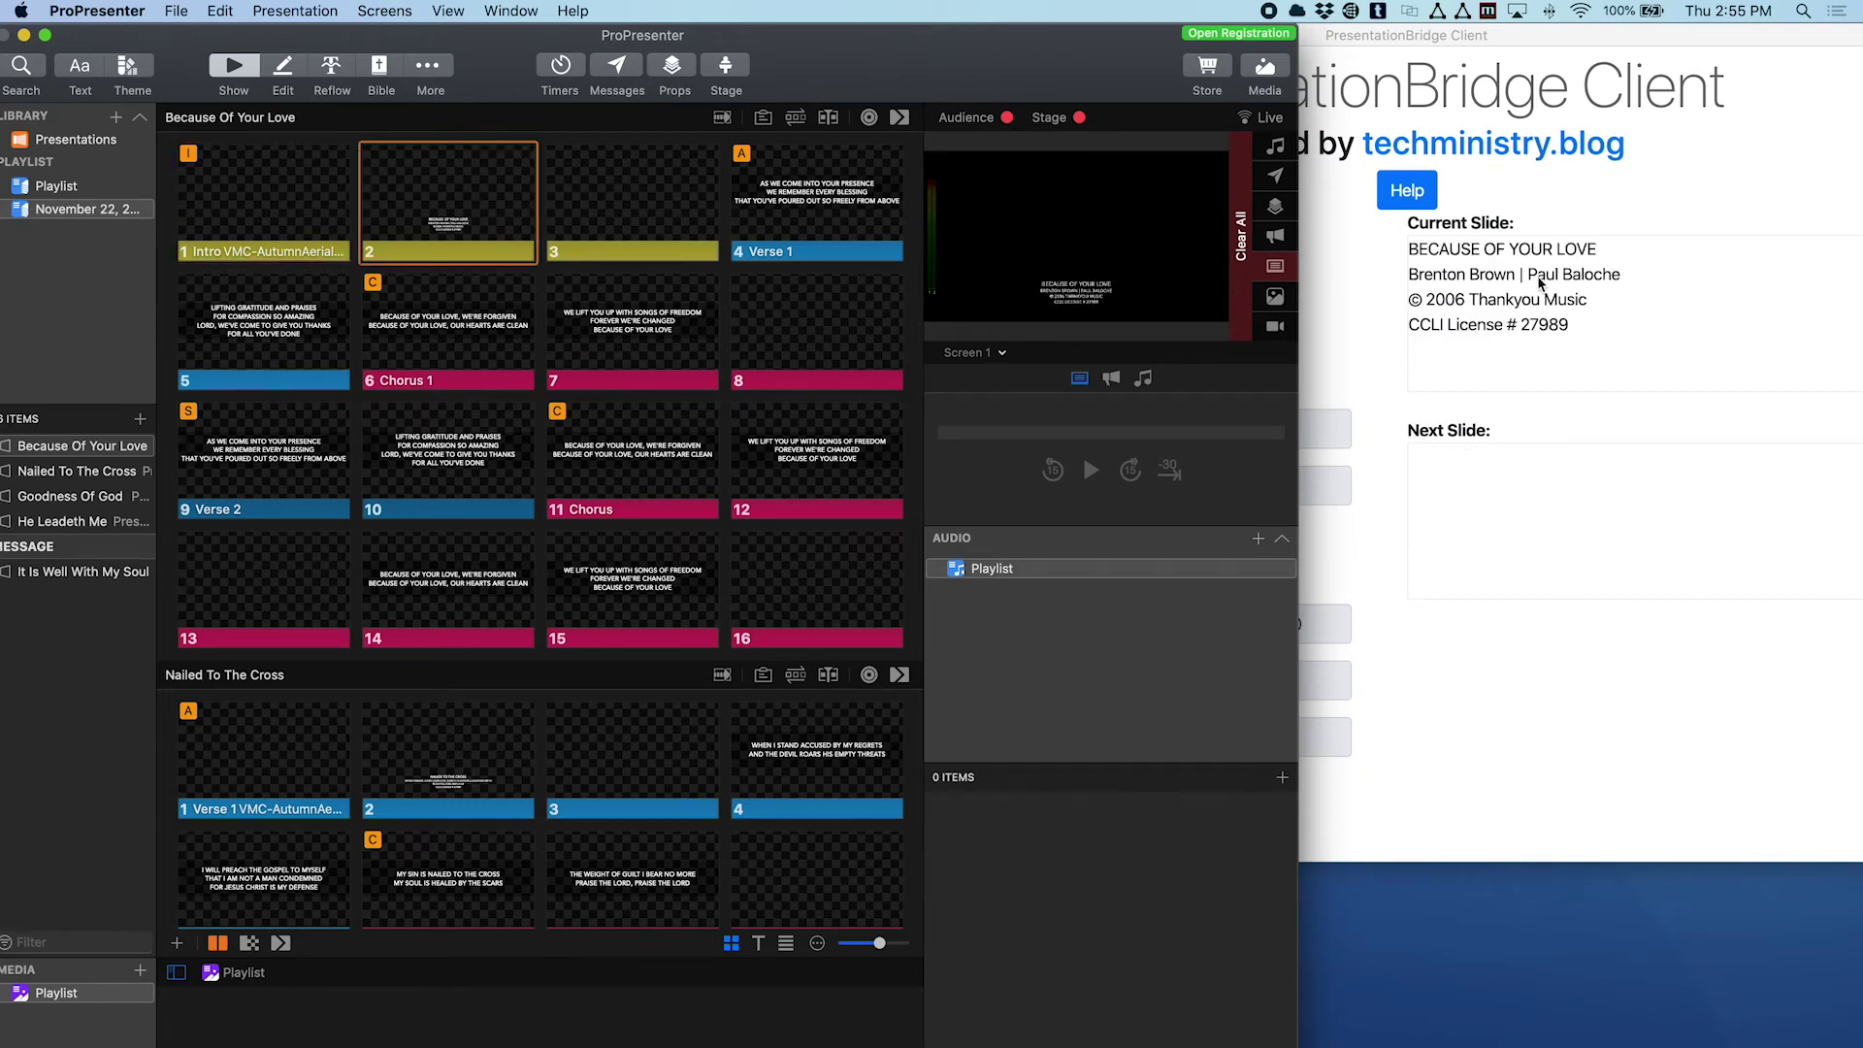
click(624, 201)
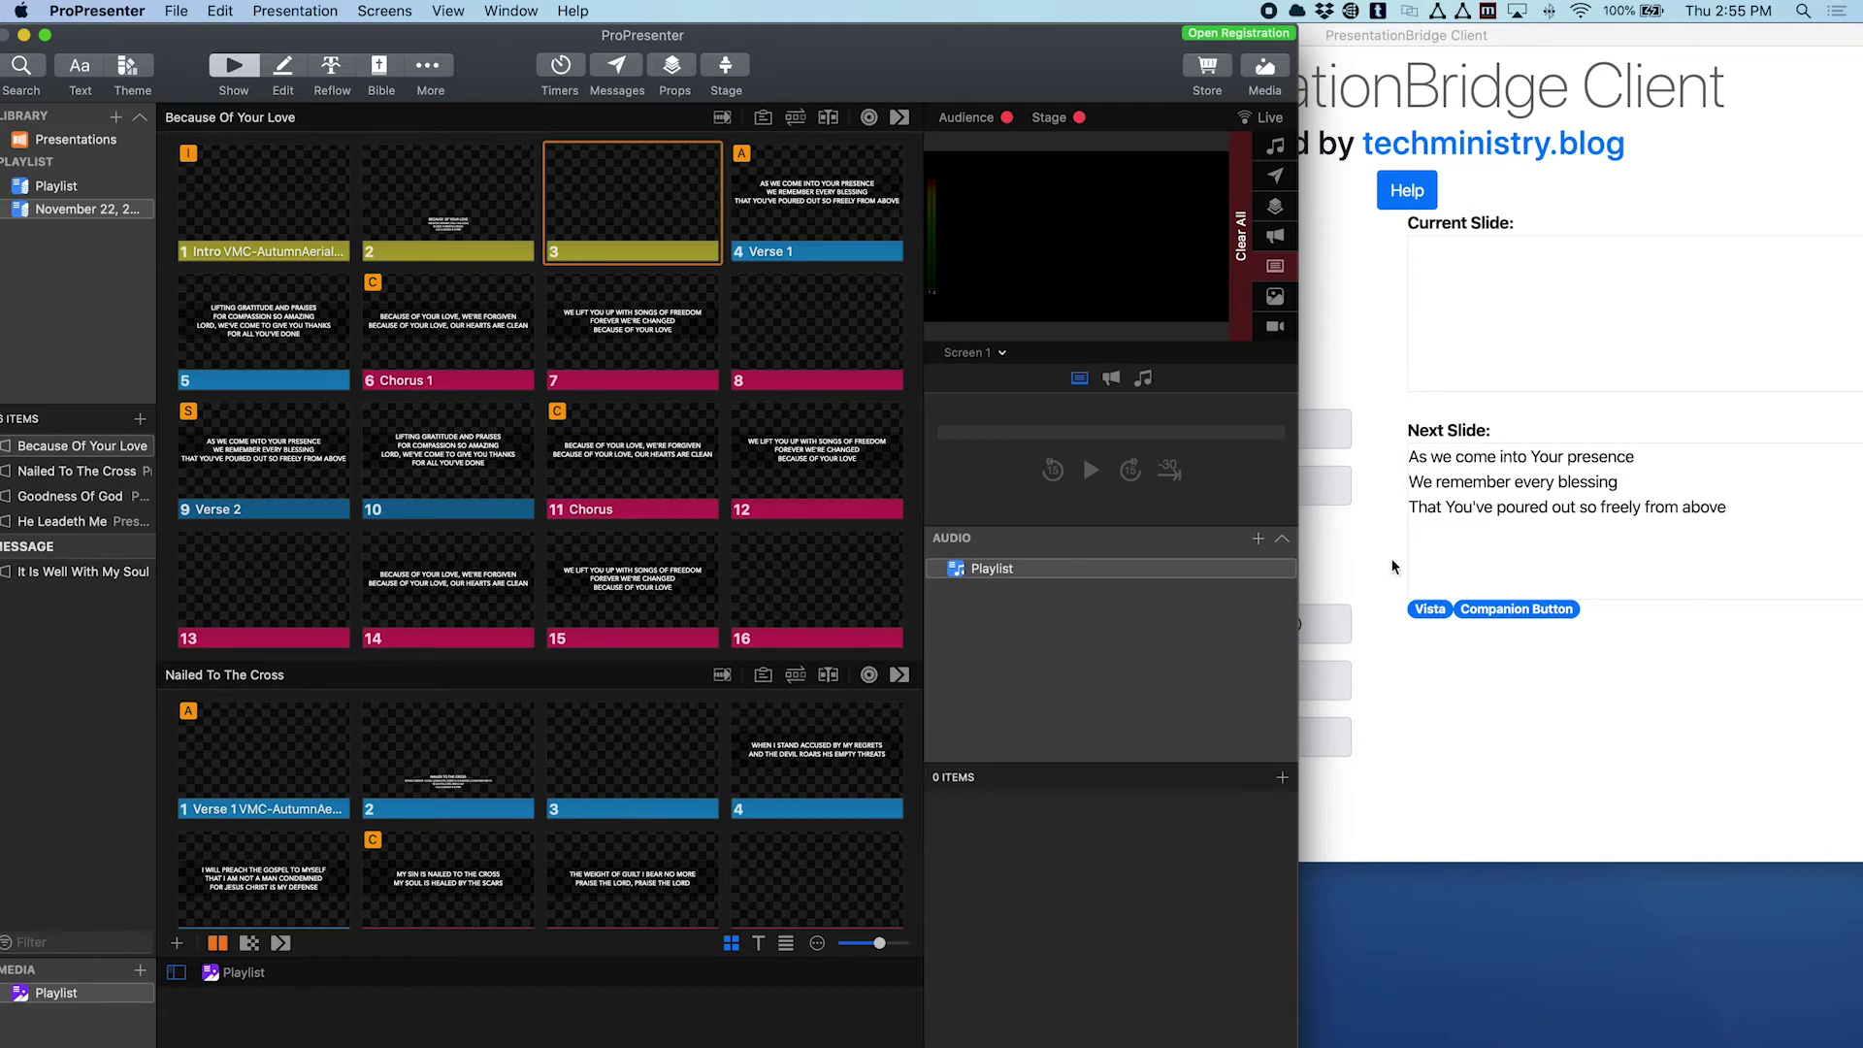
Inspect the Vista and Companion Button command details for the next slide in PresentationBridge Client, and return to ProPresenter.
click(1501, 619)
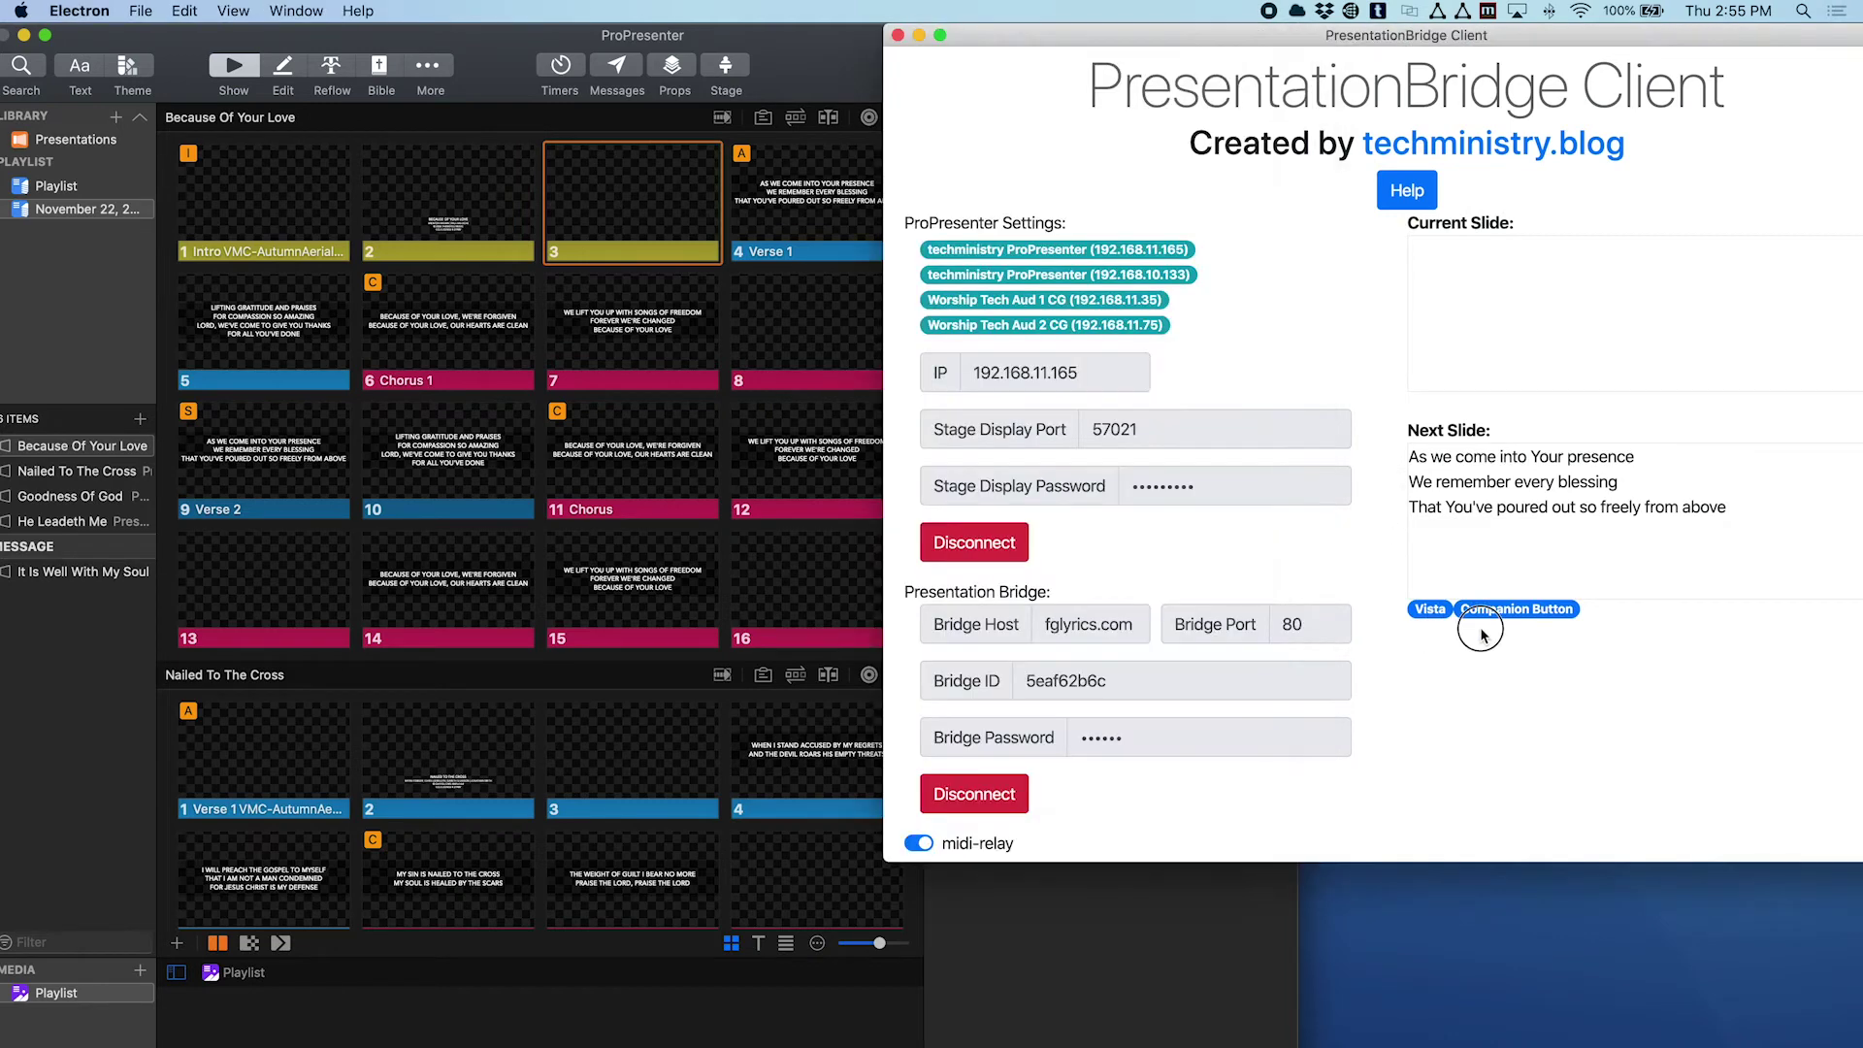
click(1431, 607)
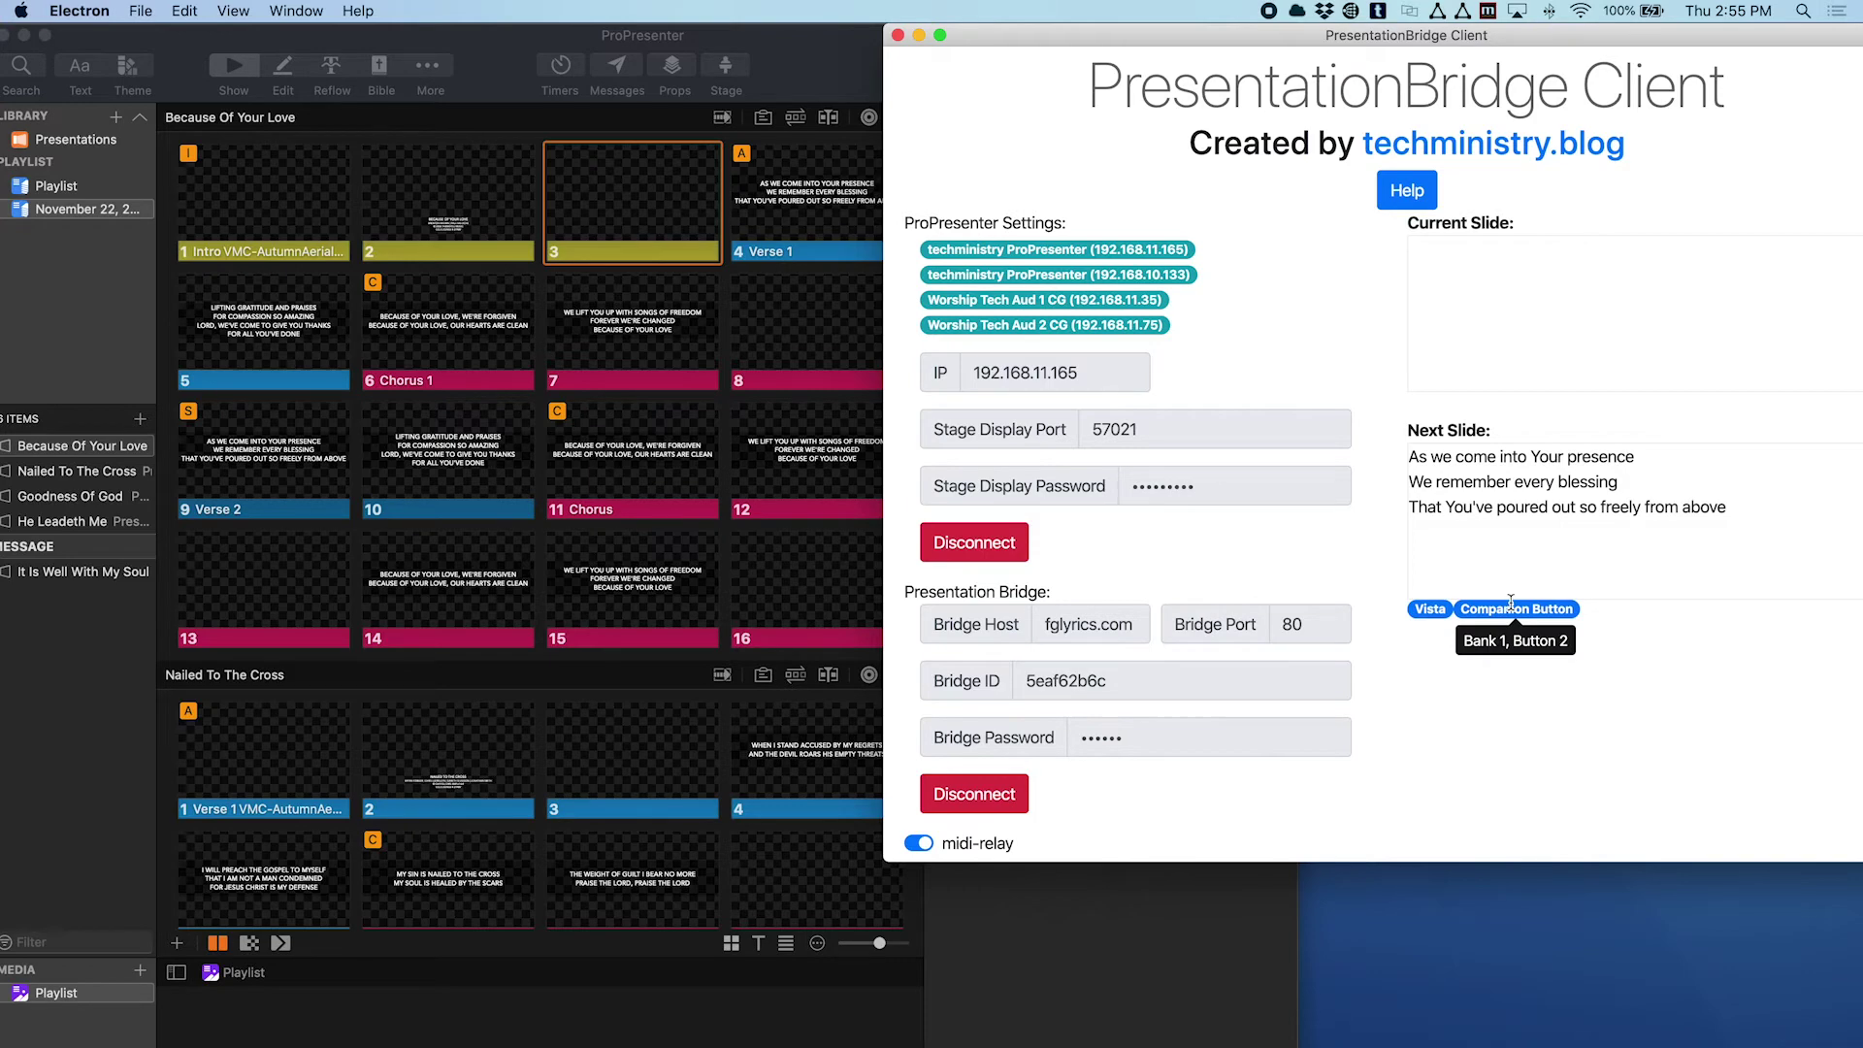
click(626, 220)
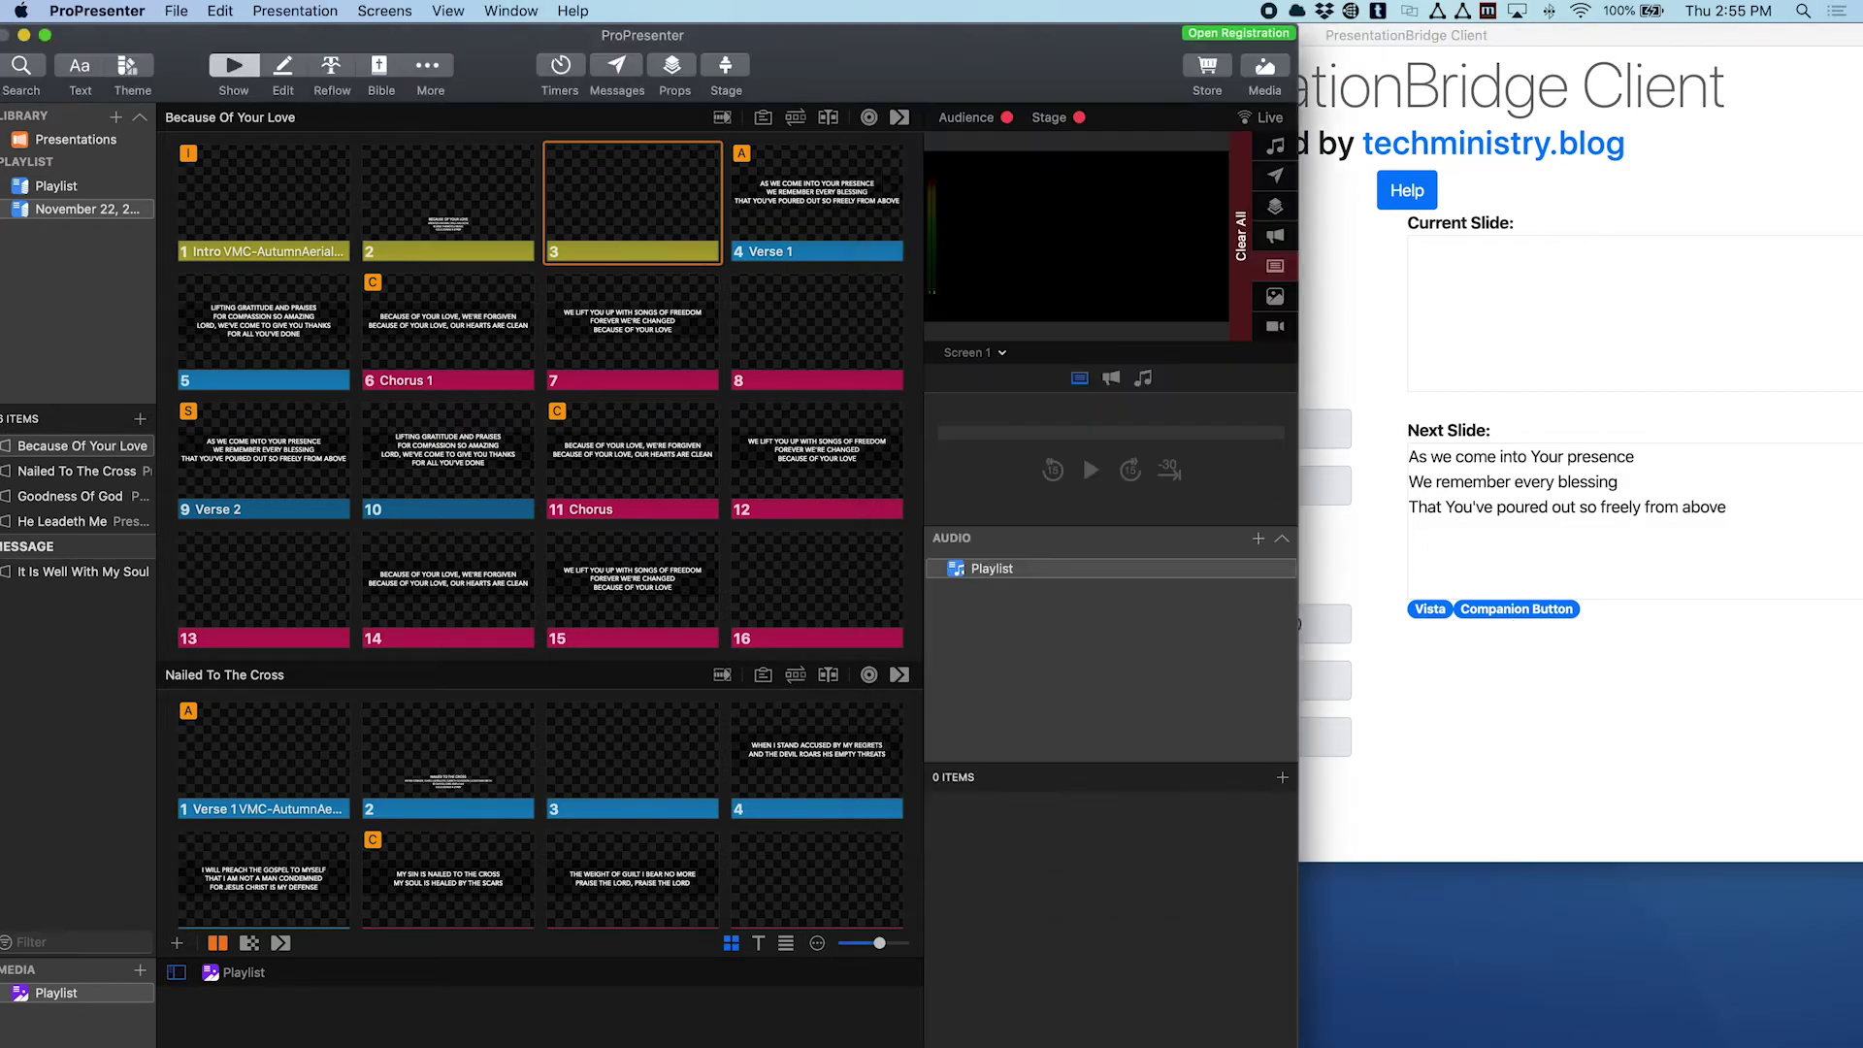
Switch to Bitfocus Companion in Chrome and test the actions of button 1.3 to turn its background black.
click(579, 1045)
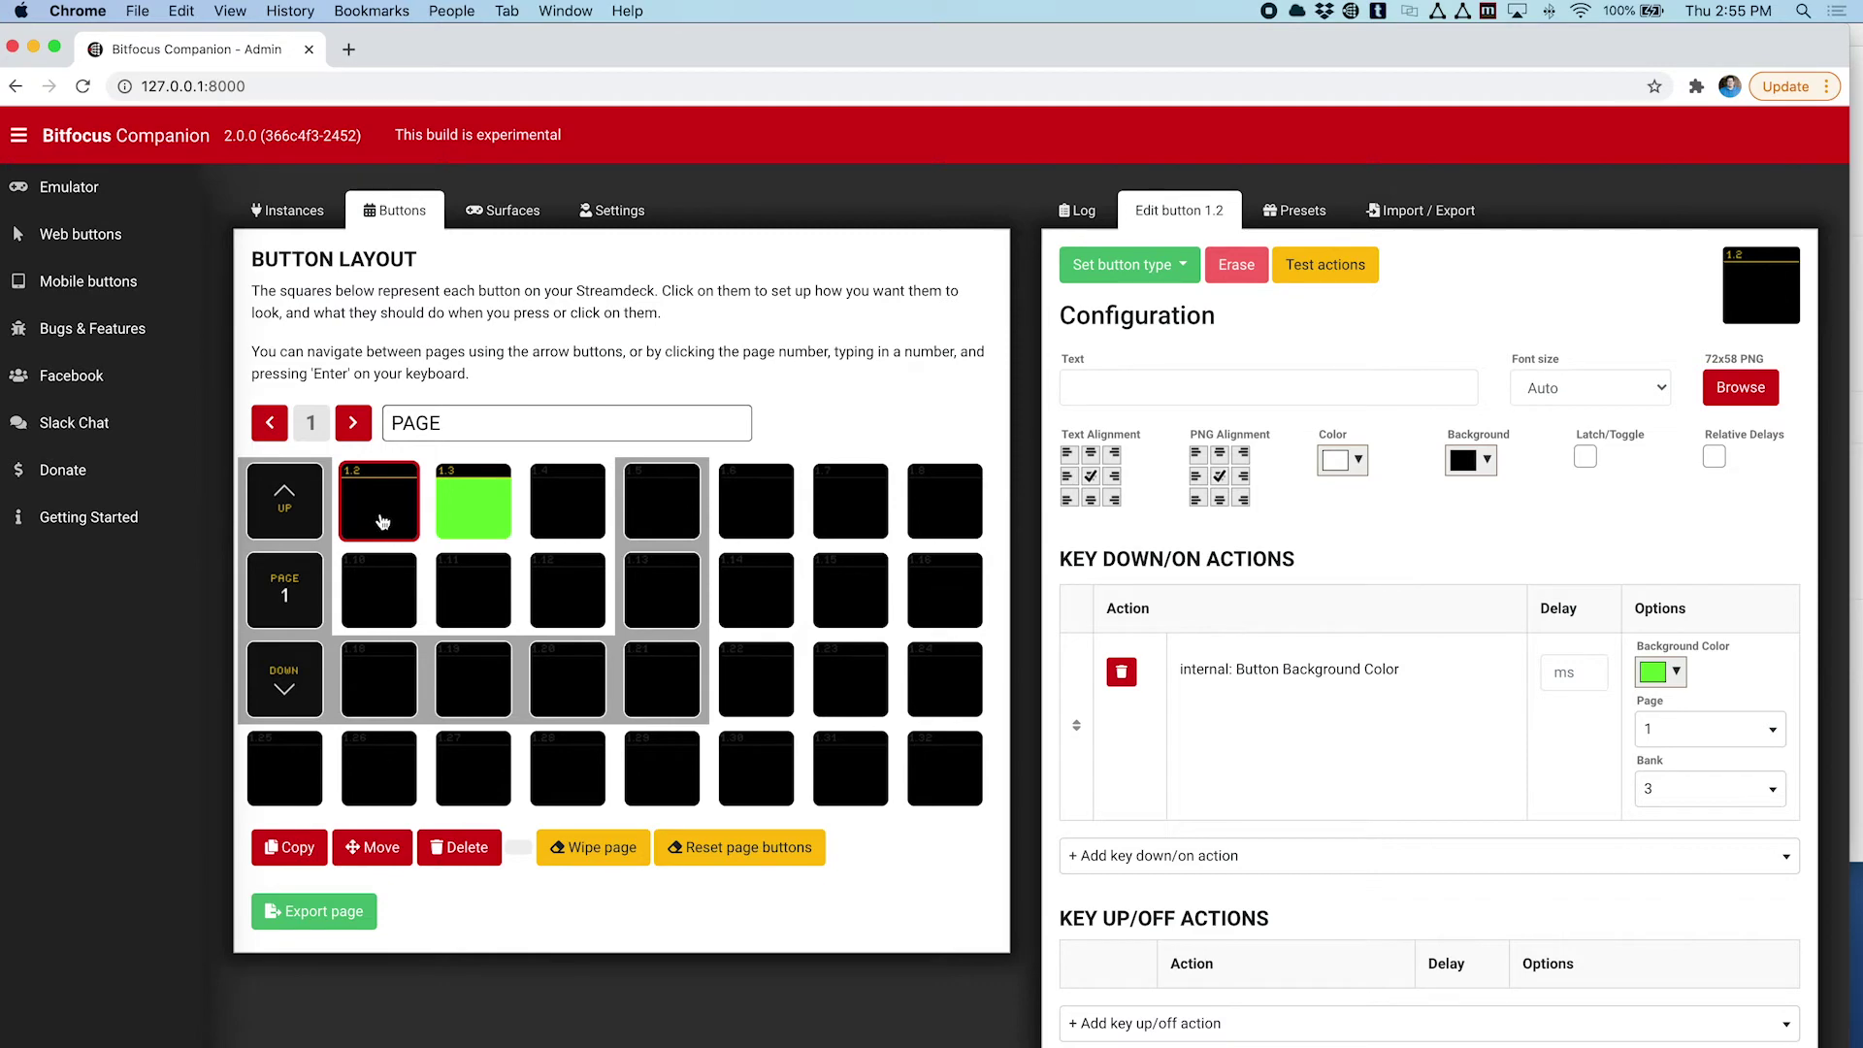
click(434, 522)
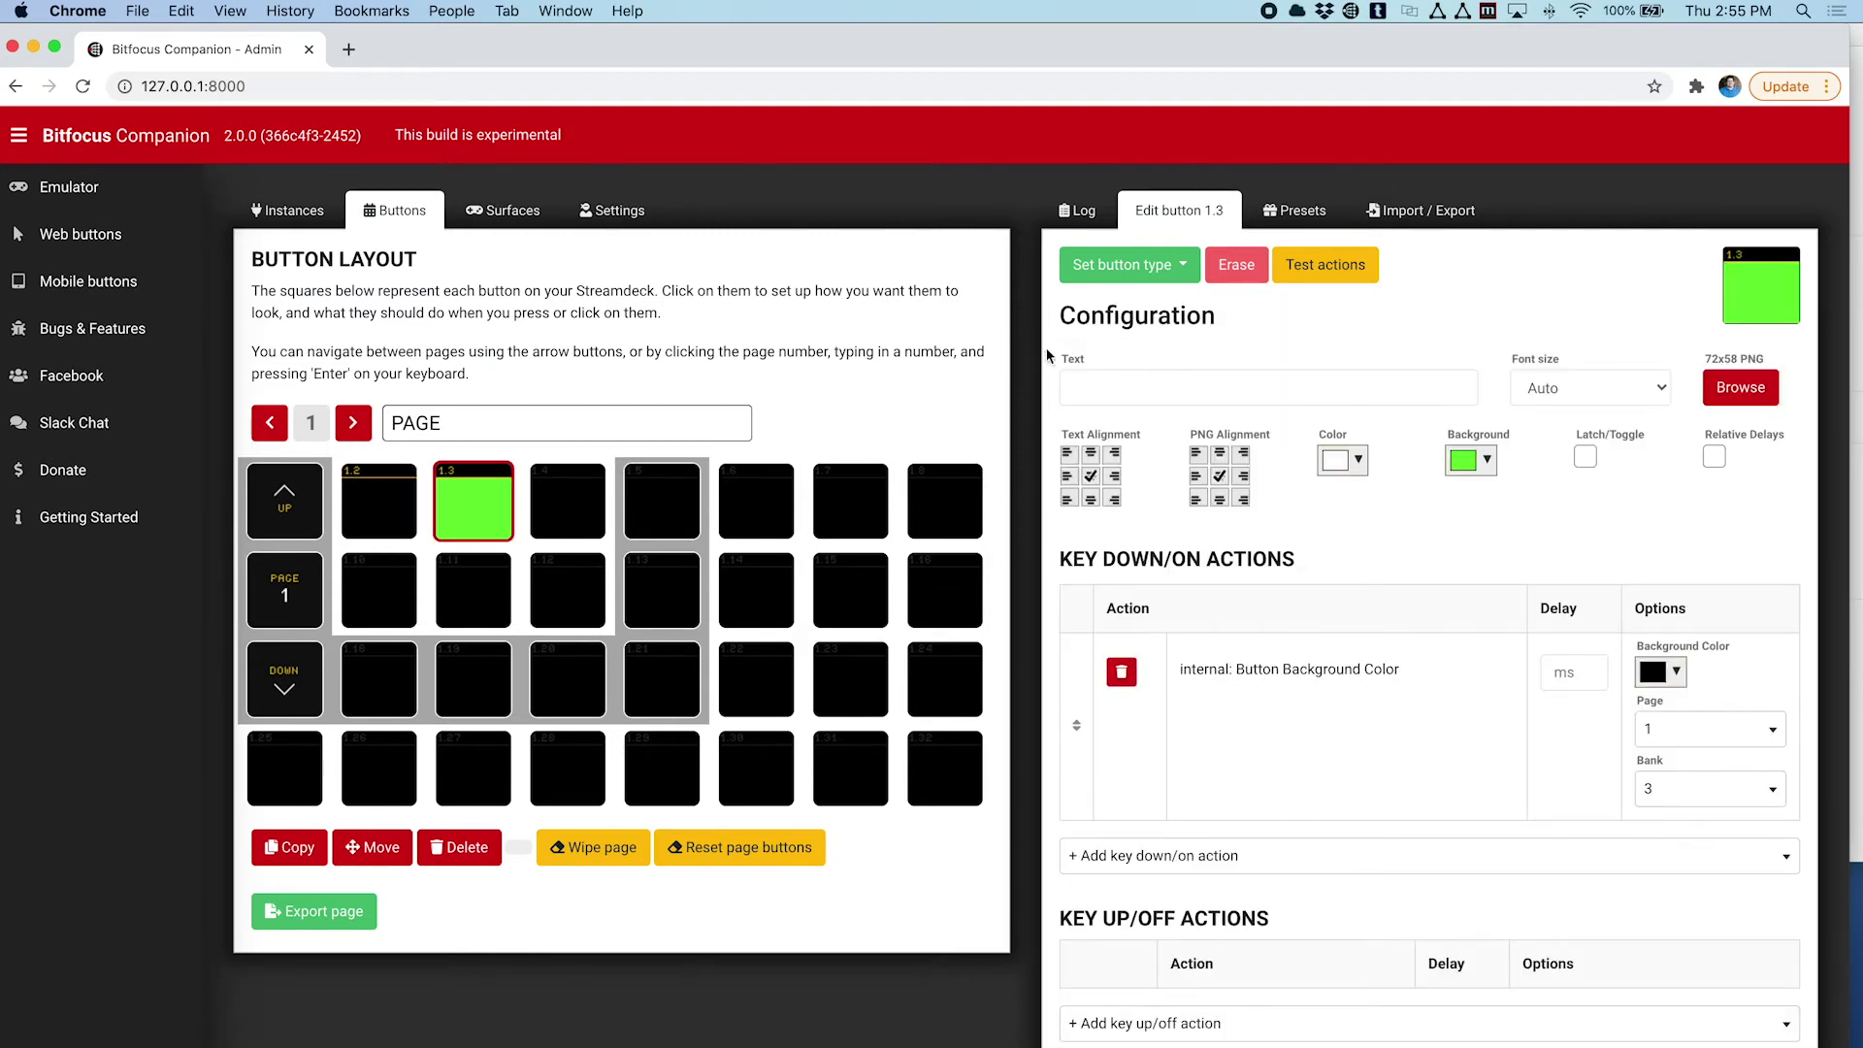
click(1277, 270)
Test the actions of button 1.2 to turn button 1.3 green, and test button 1.3 to reset it to black.
click(388, 507)
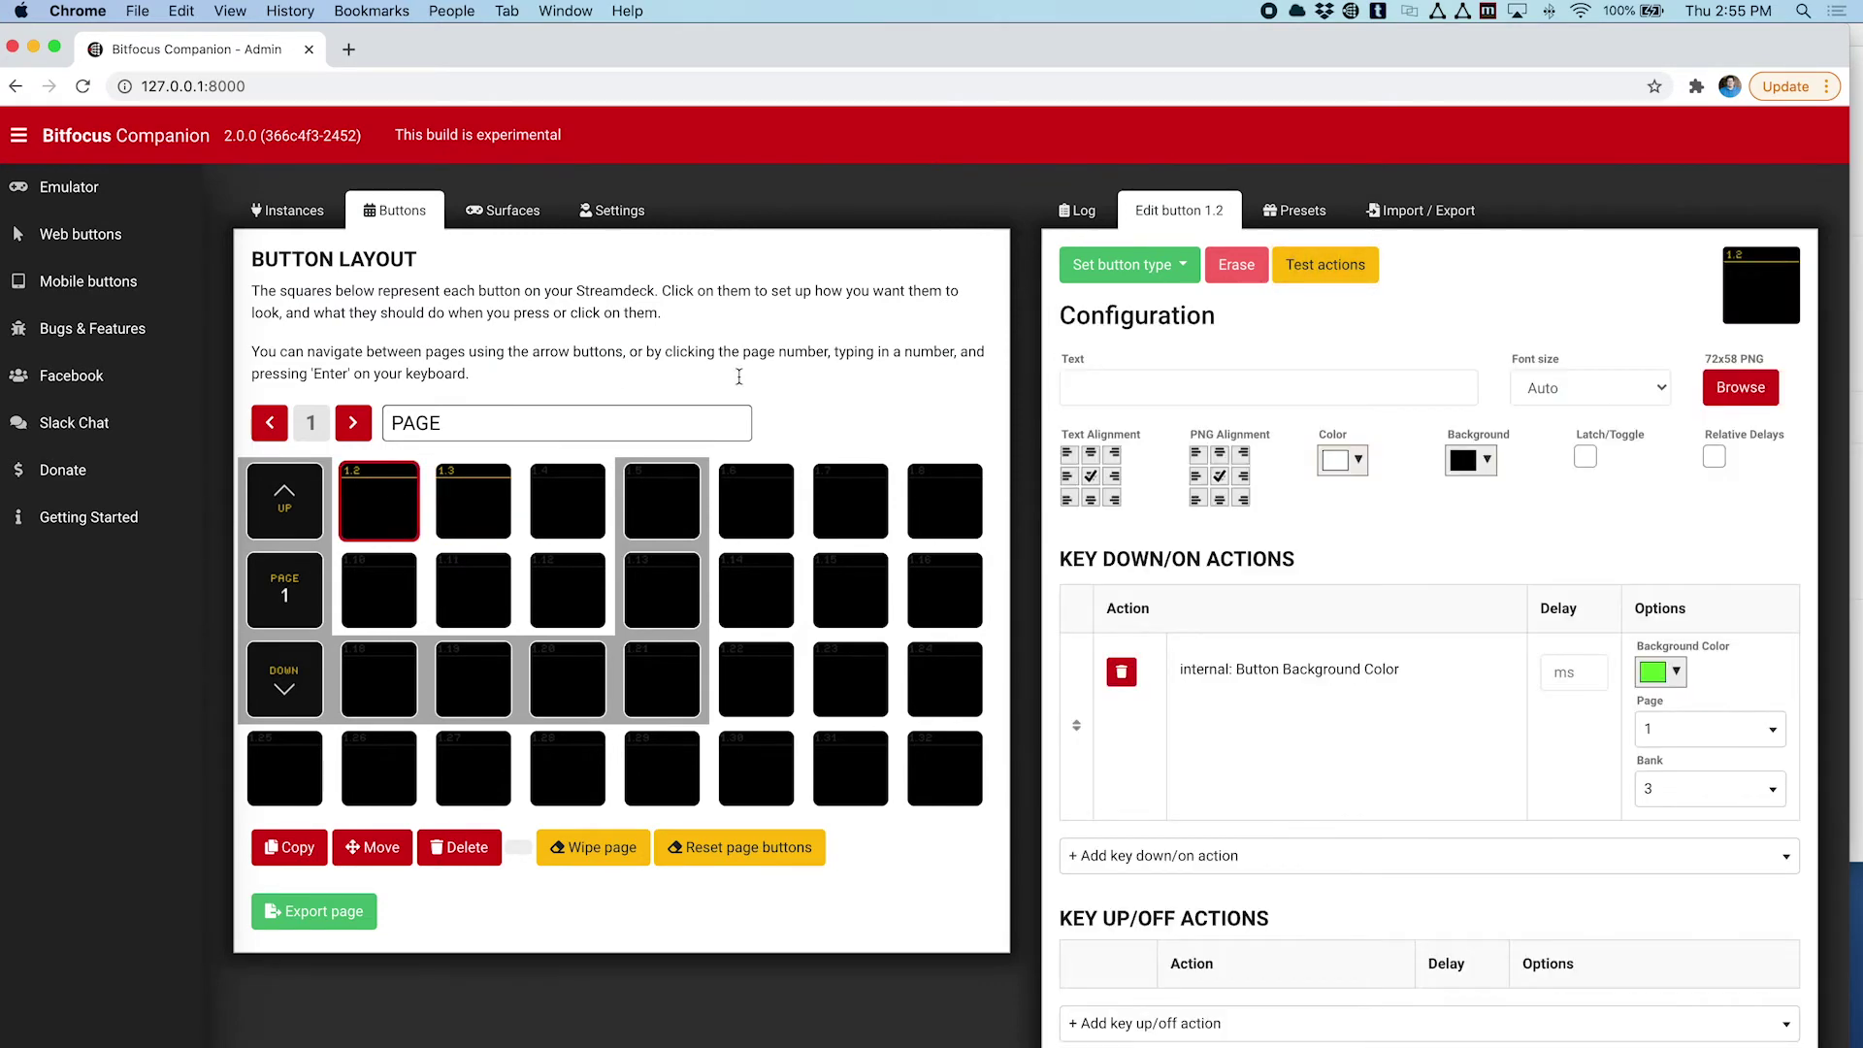
click(1335, 278)
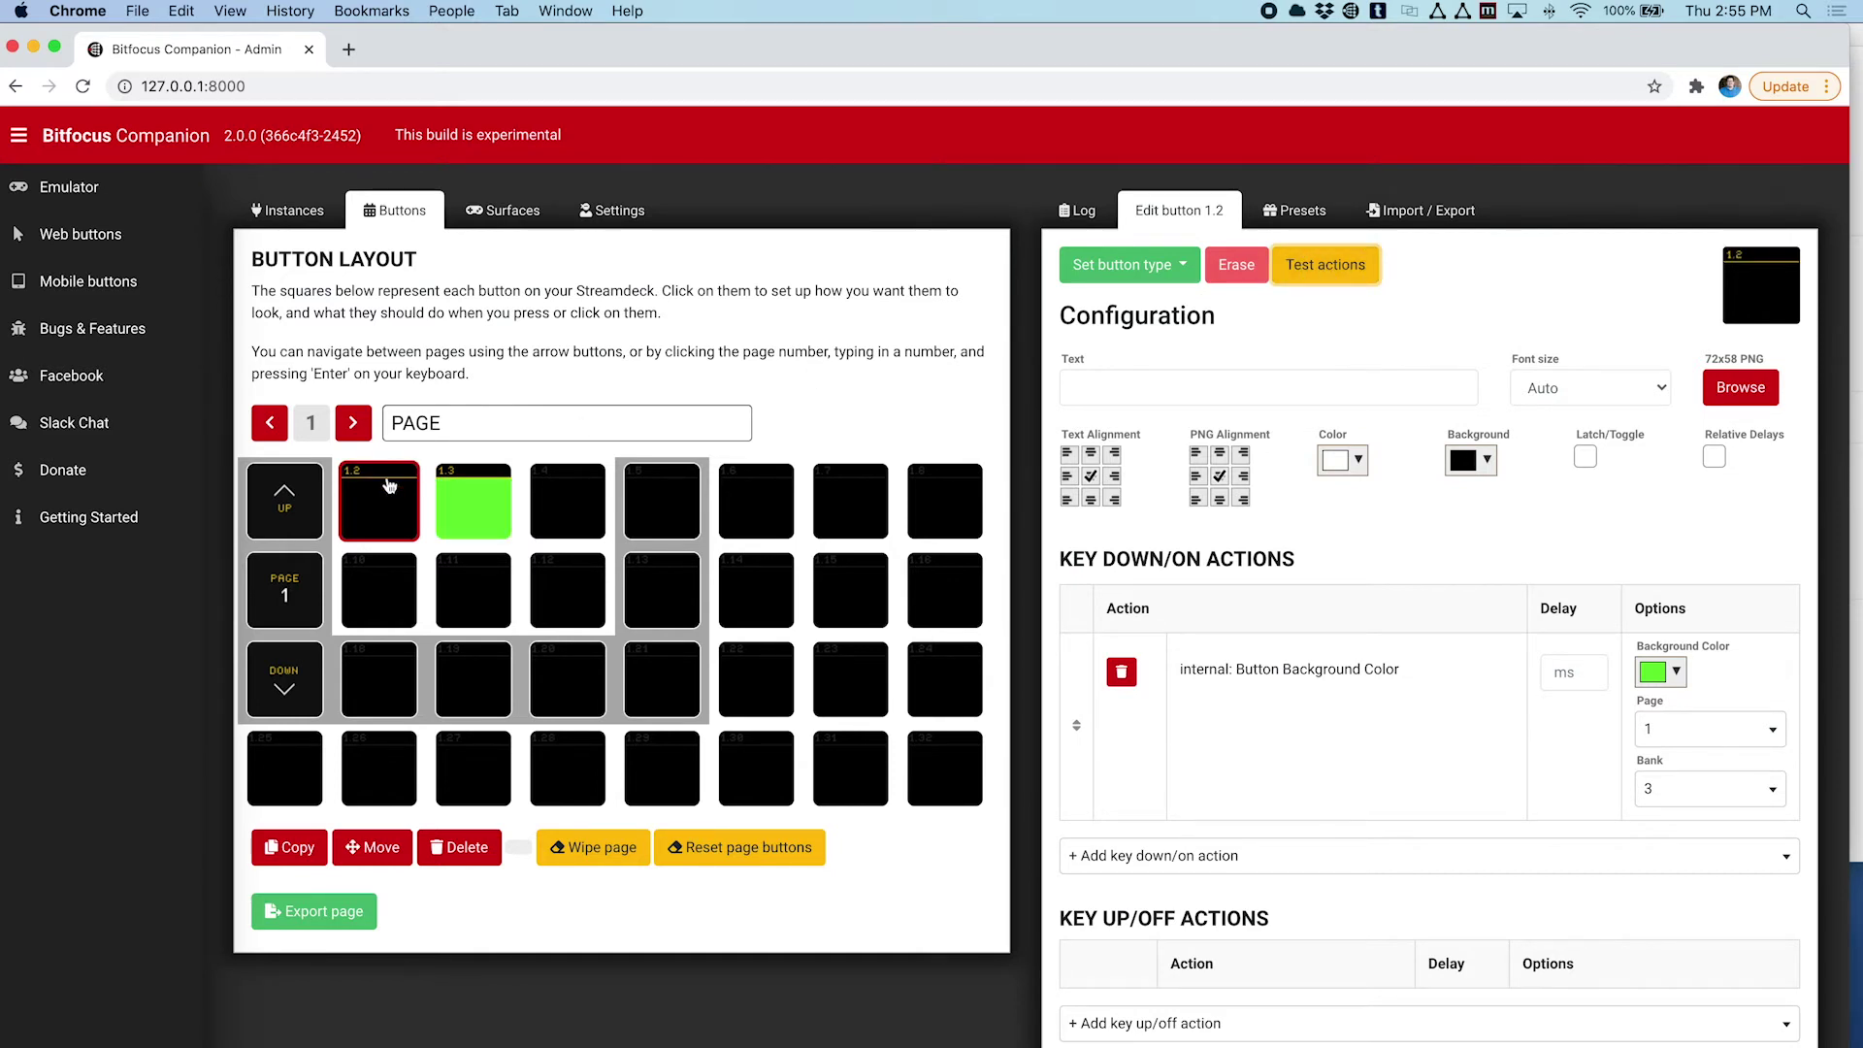
click(466, 516)
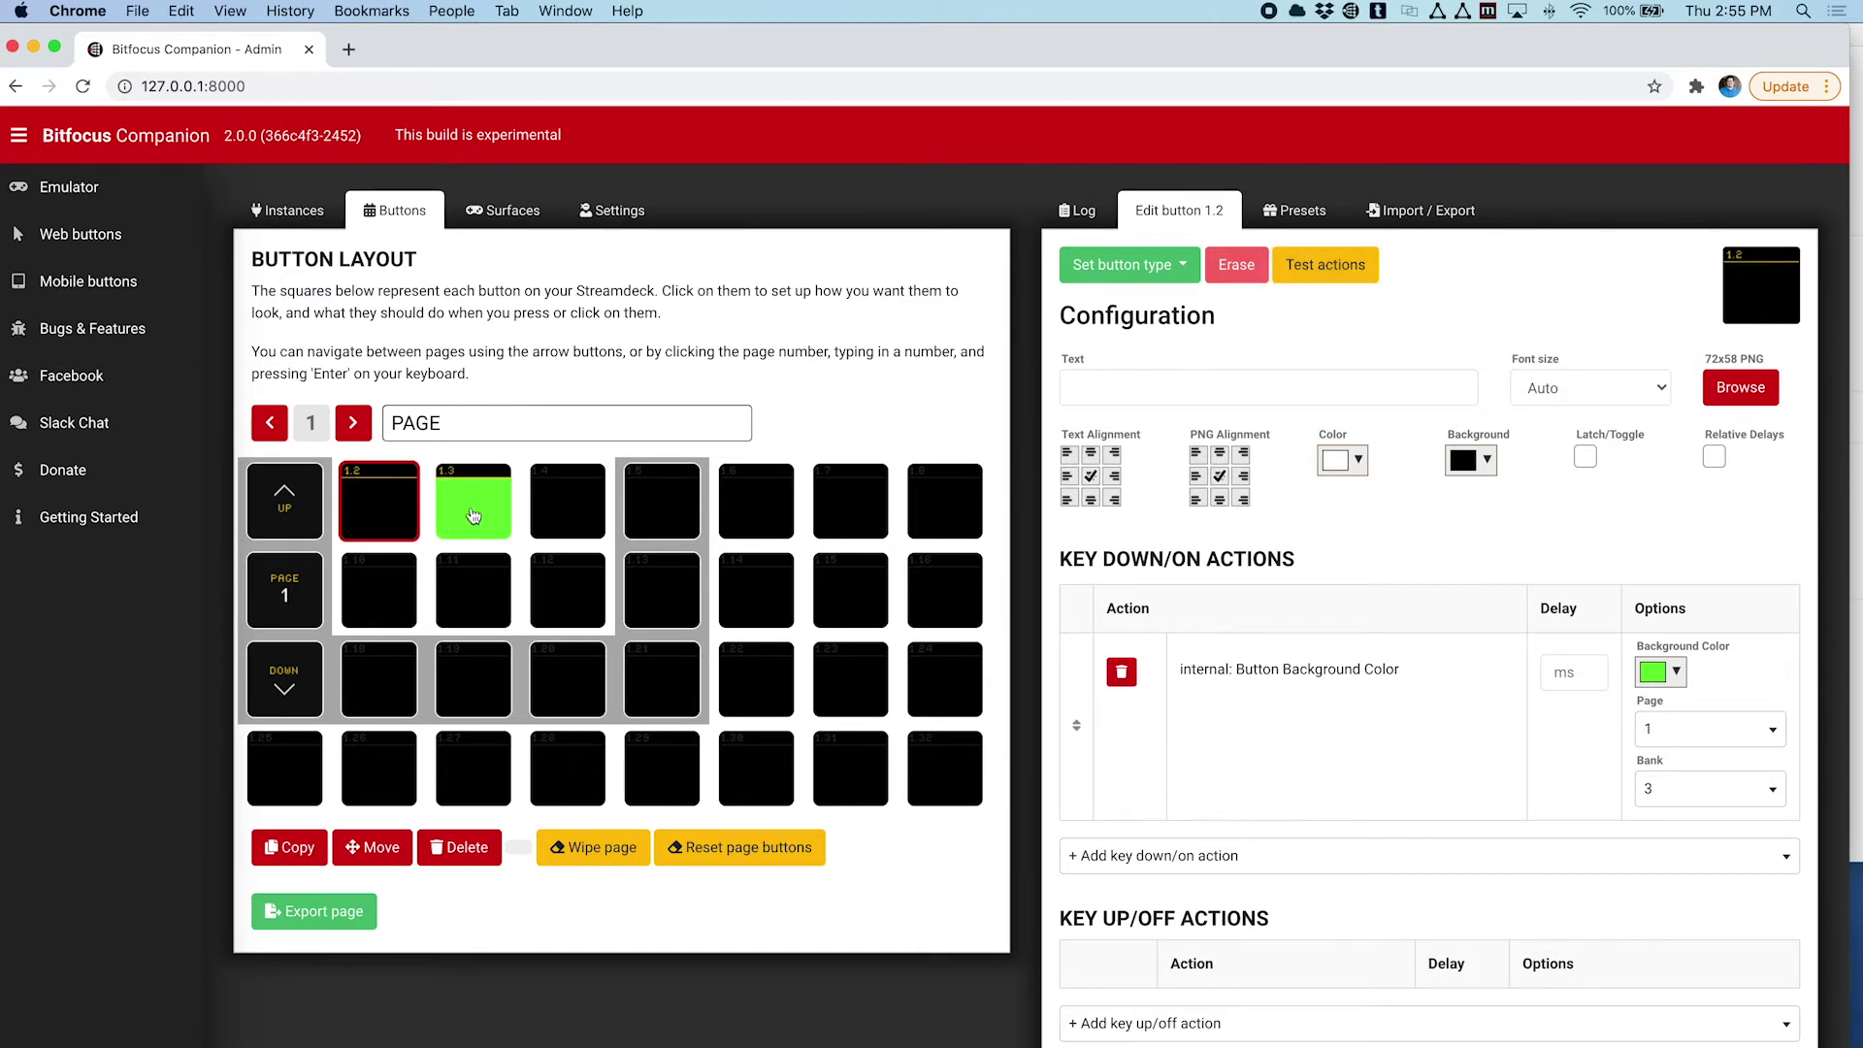
click(1354, 278)
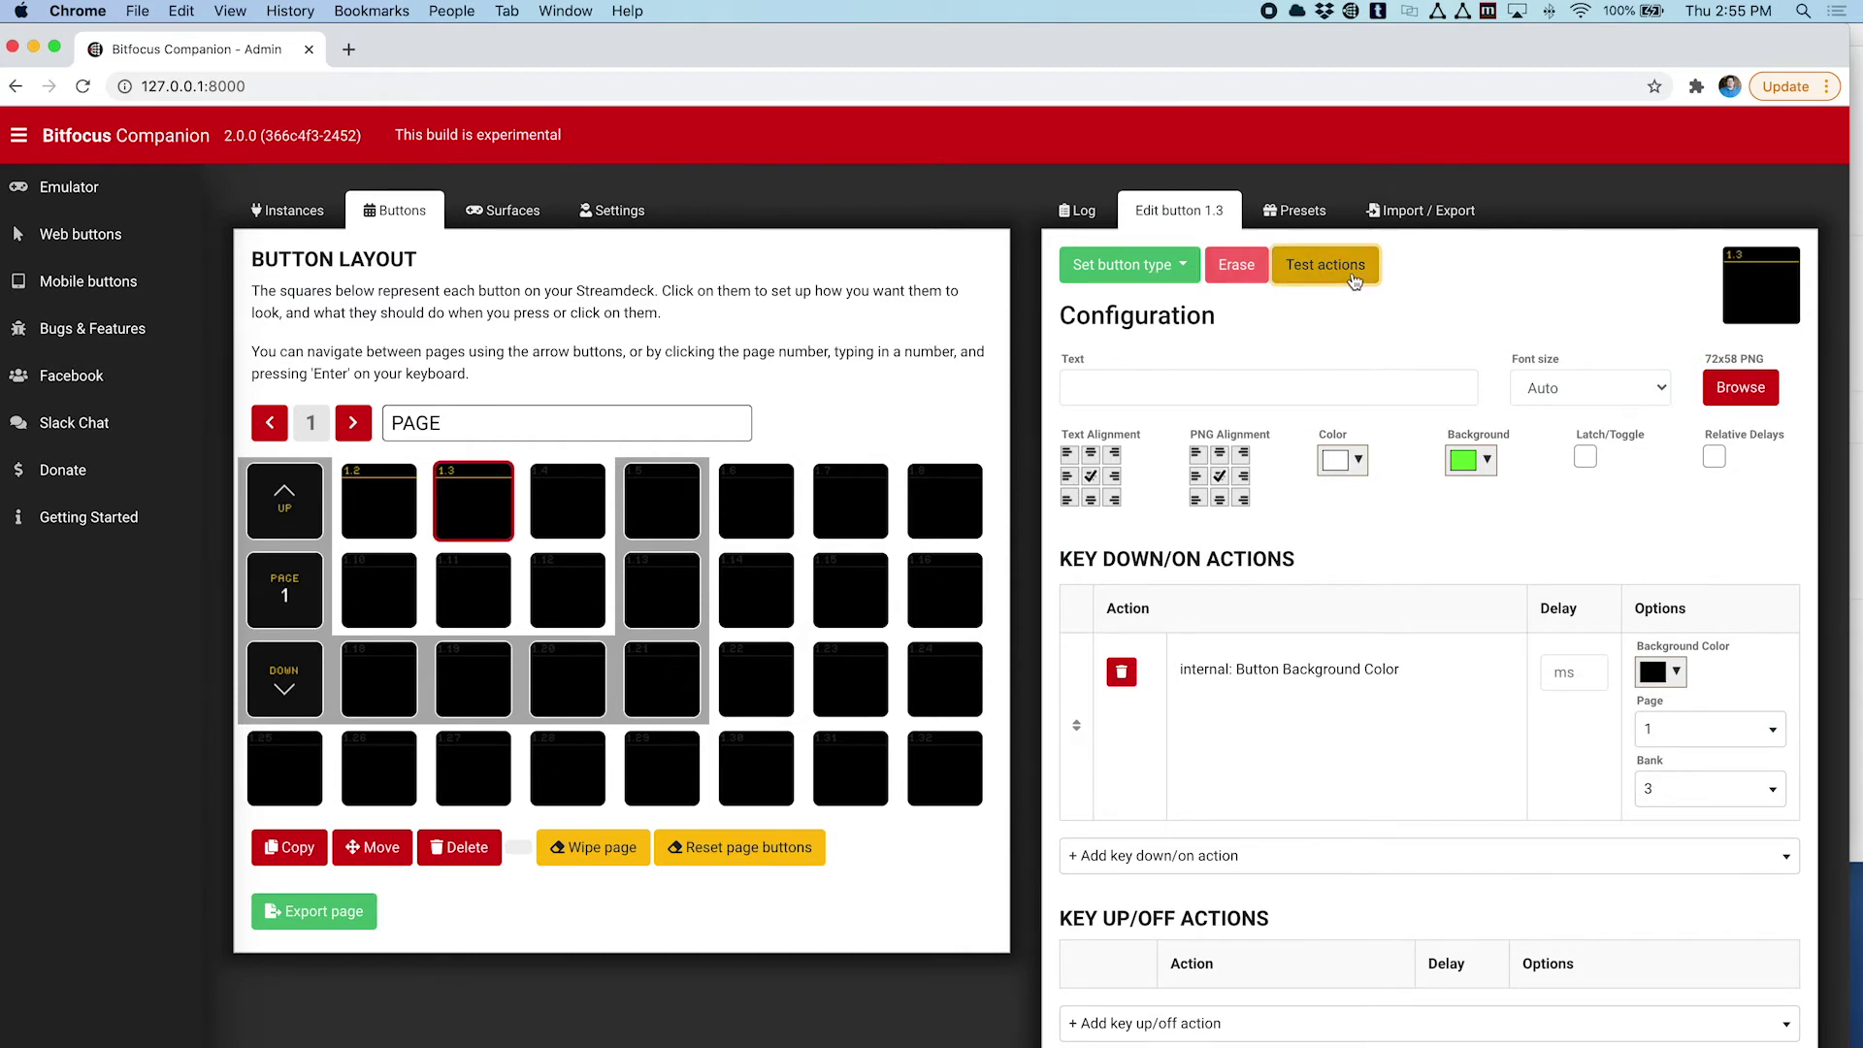
Repeat the action tests of Companion buttons 1.2 and 1.3, turning button 1.3 green and back to black.
click(378, 514)
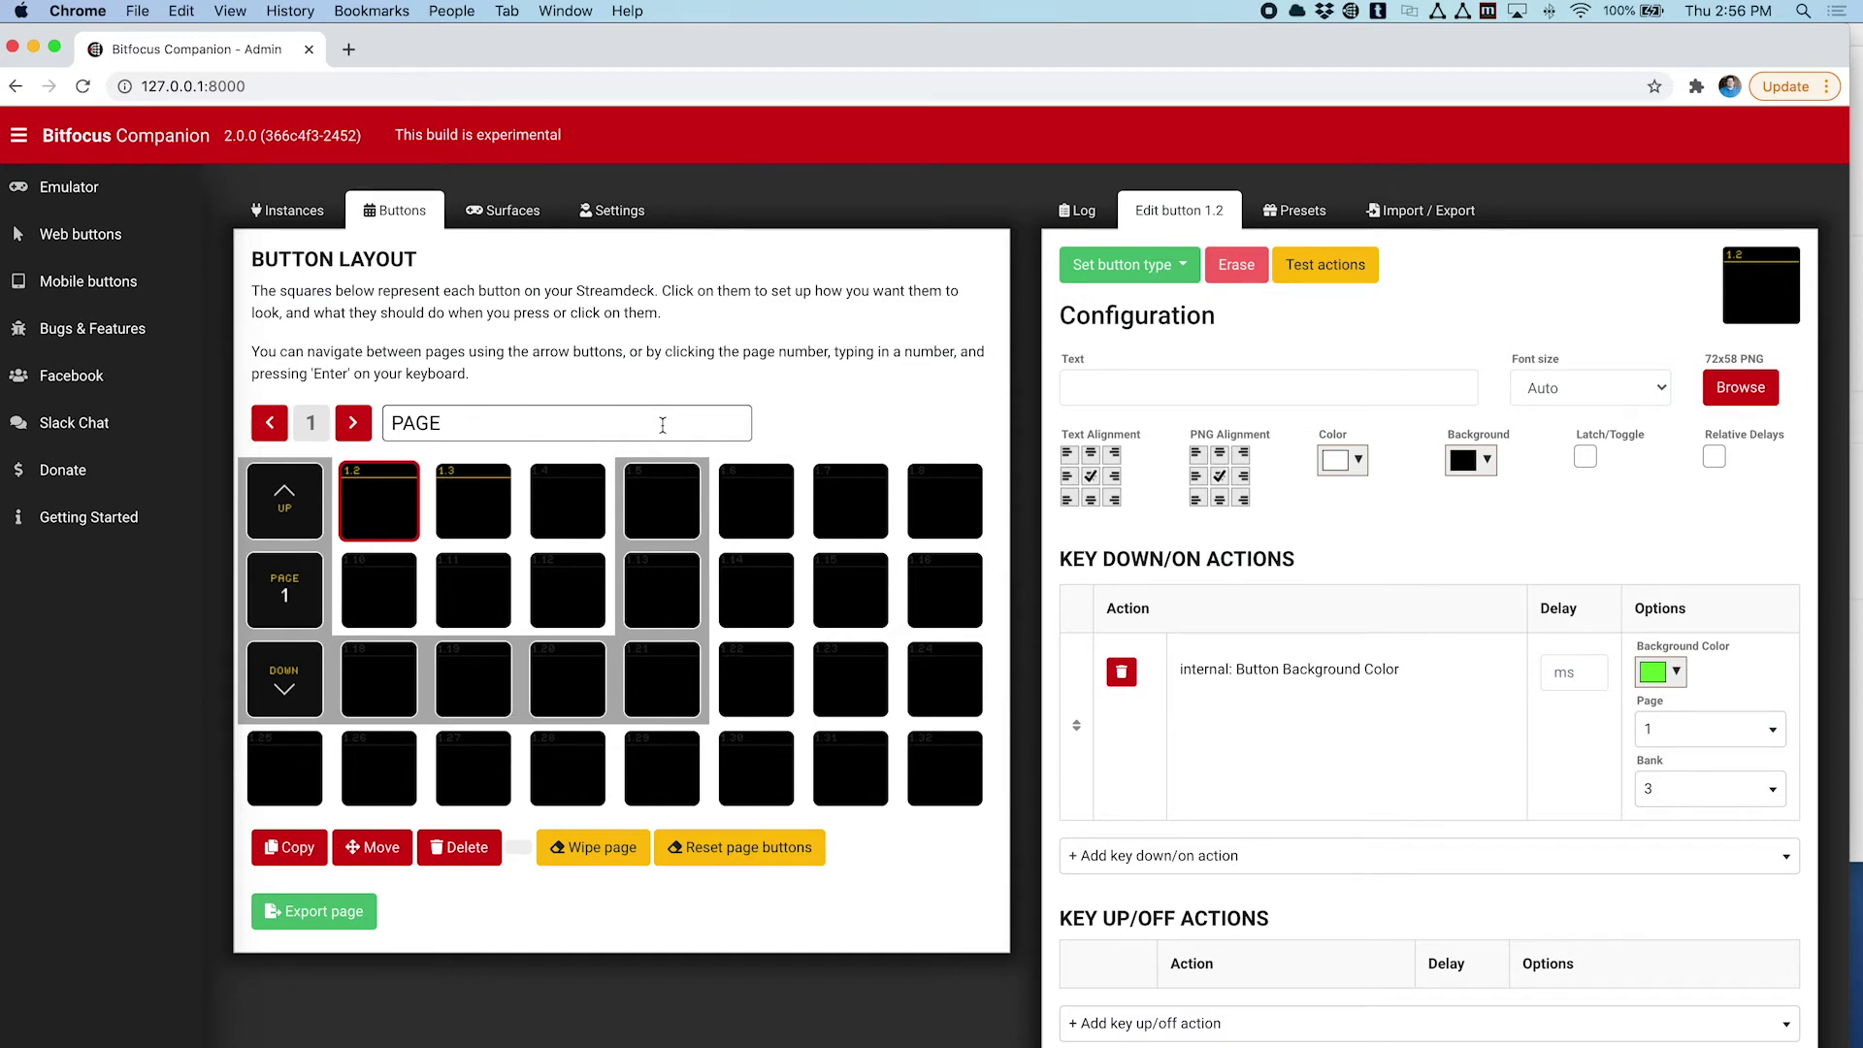
click(1321, 273)
click(449, 519)
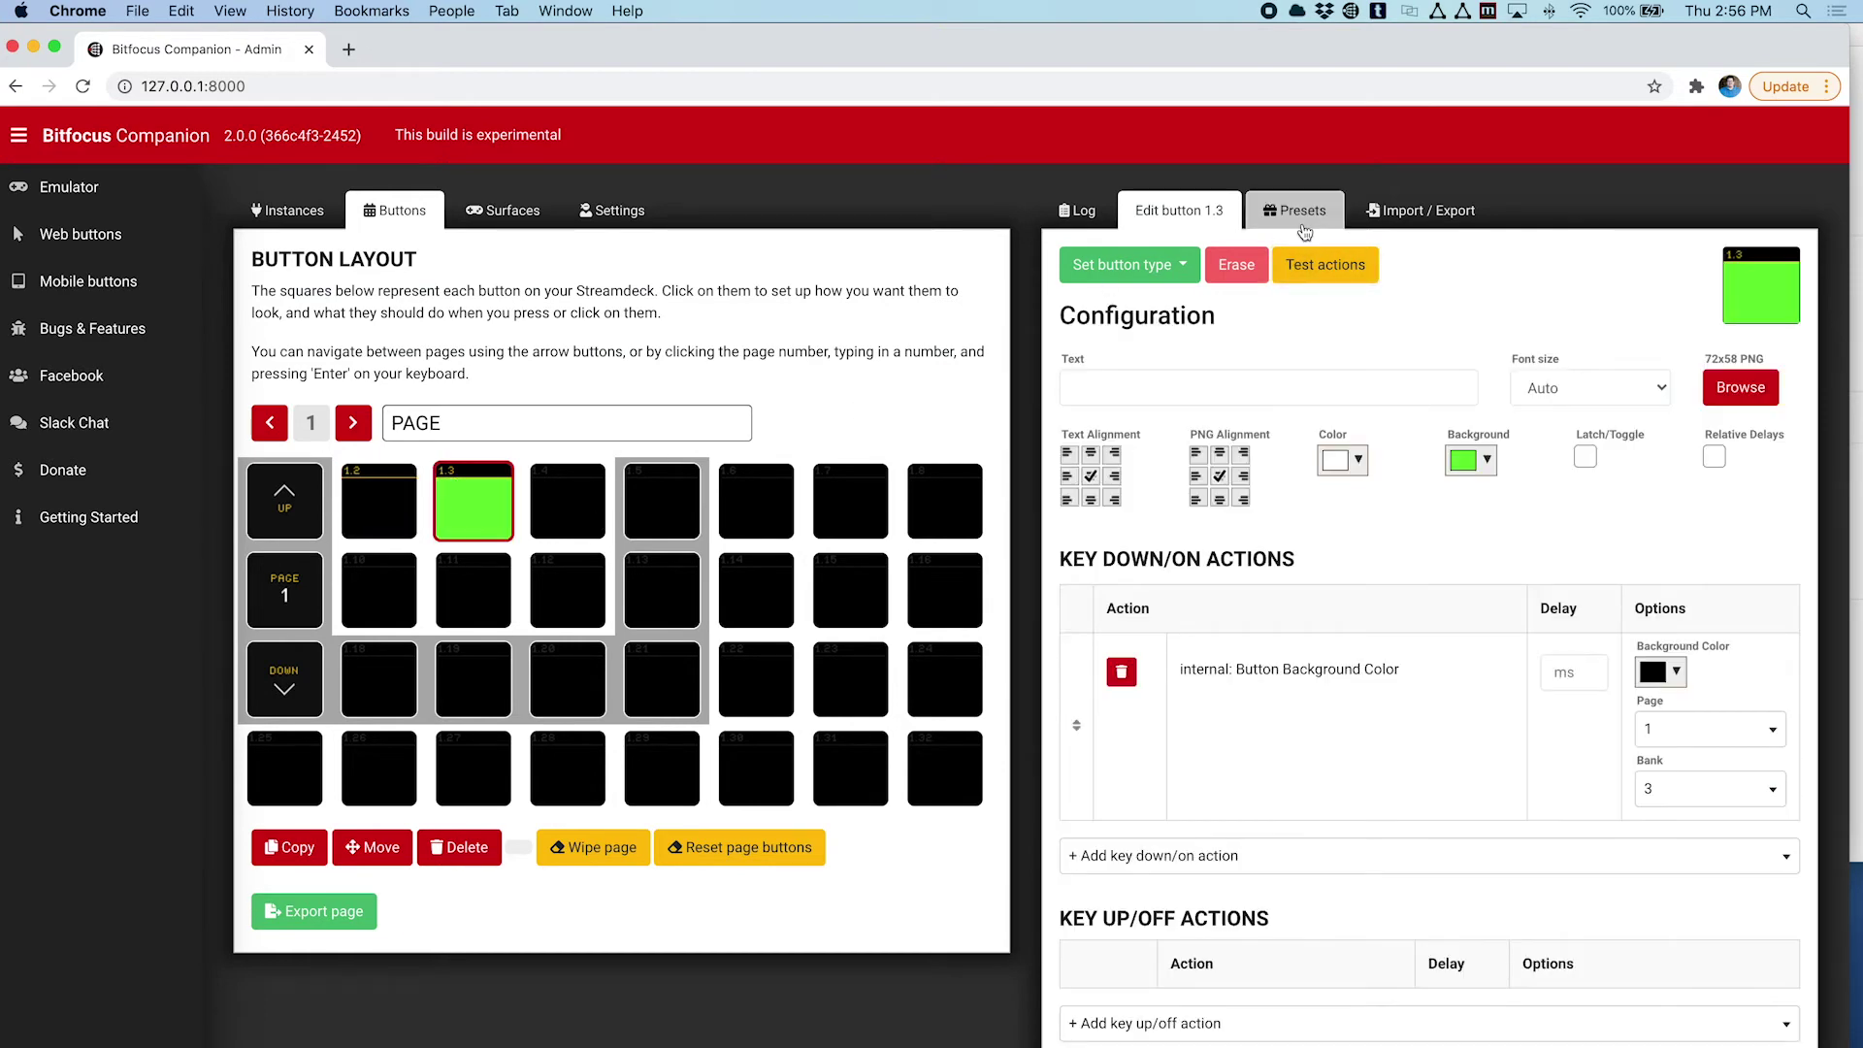
click(1306, 267)
Place the Companion window beside ProPresenter, and check the next slide's Vista and Companion Button commands in PresentationBridge Client.
drag(587, 49, 1758, 53)
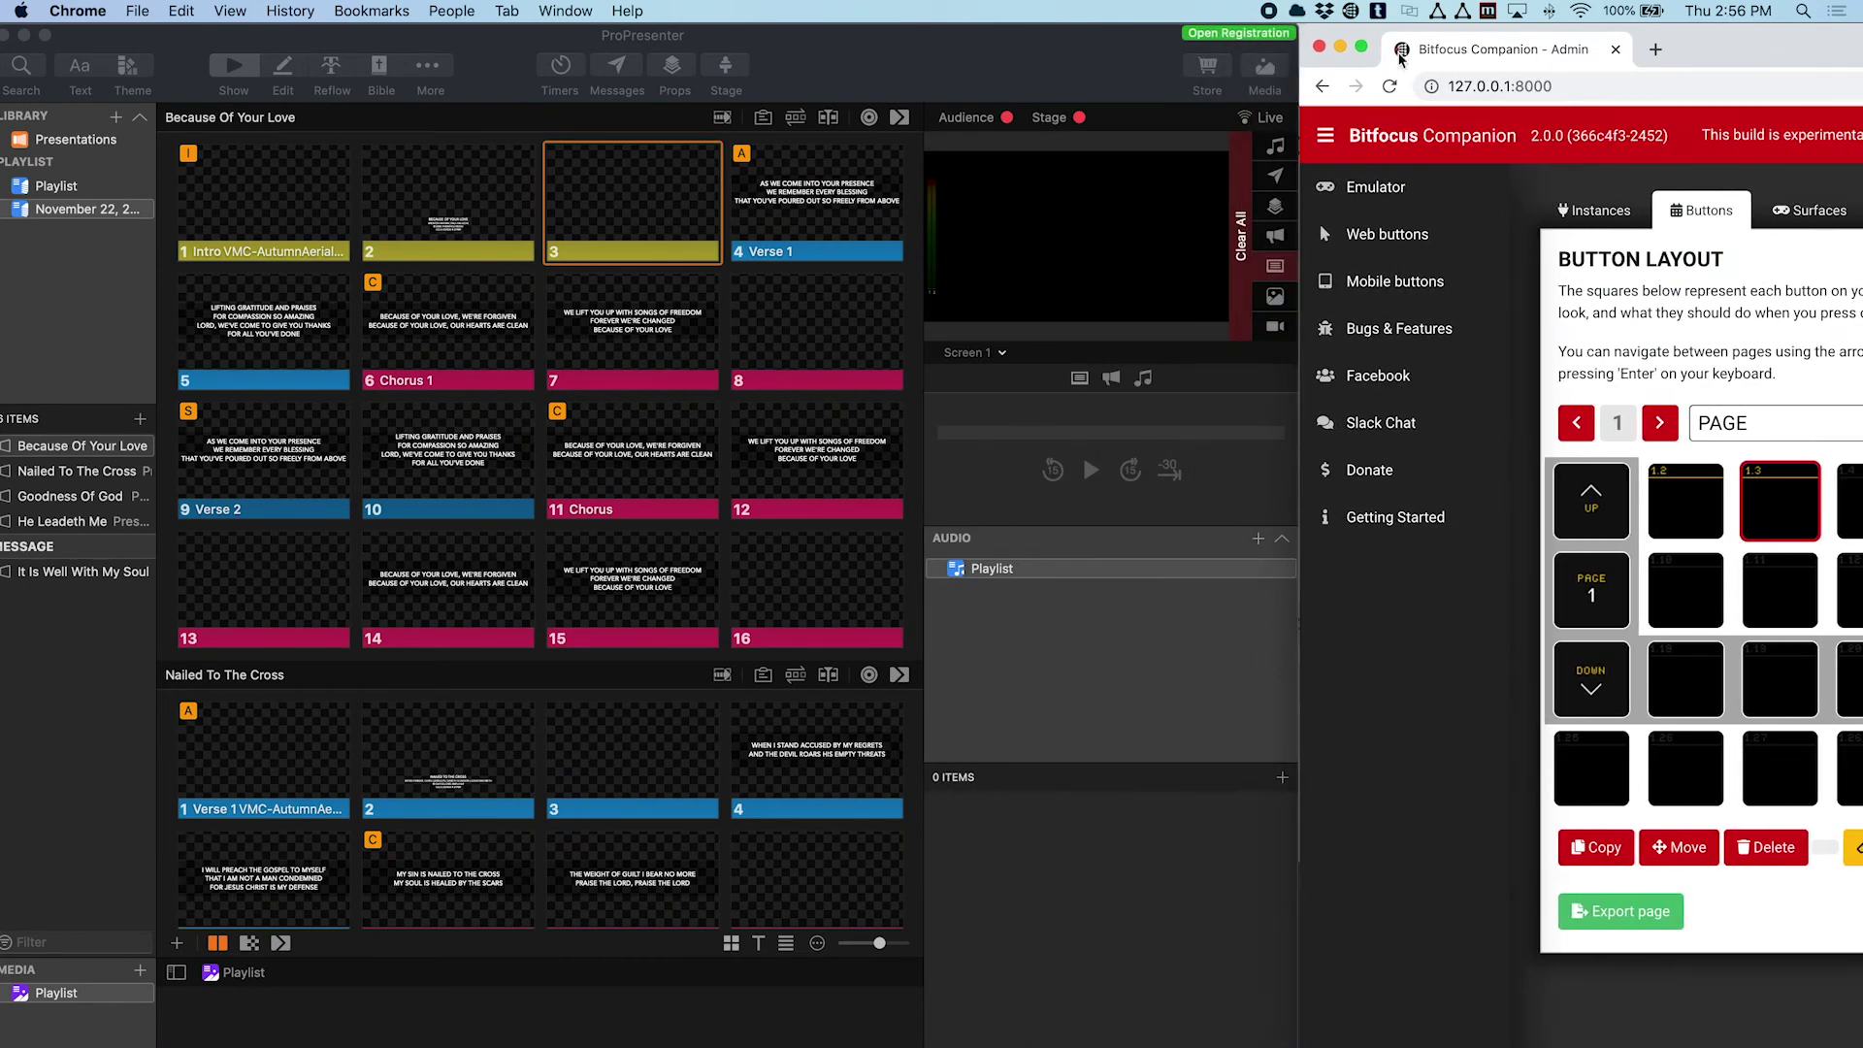
click(548, 219)
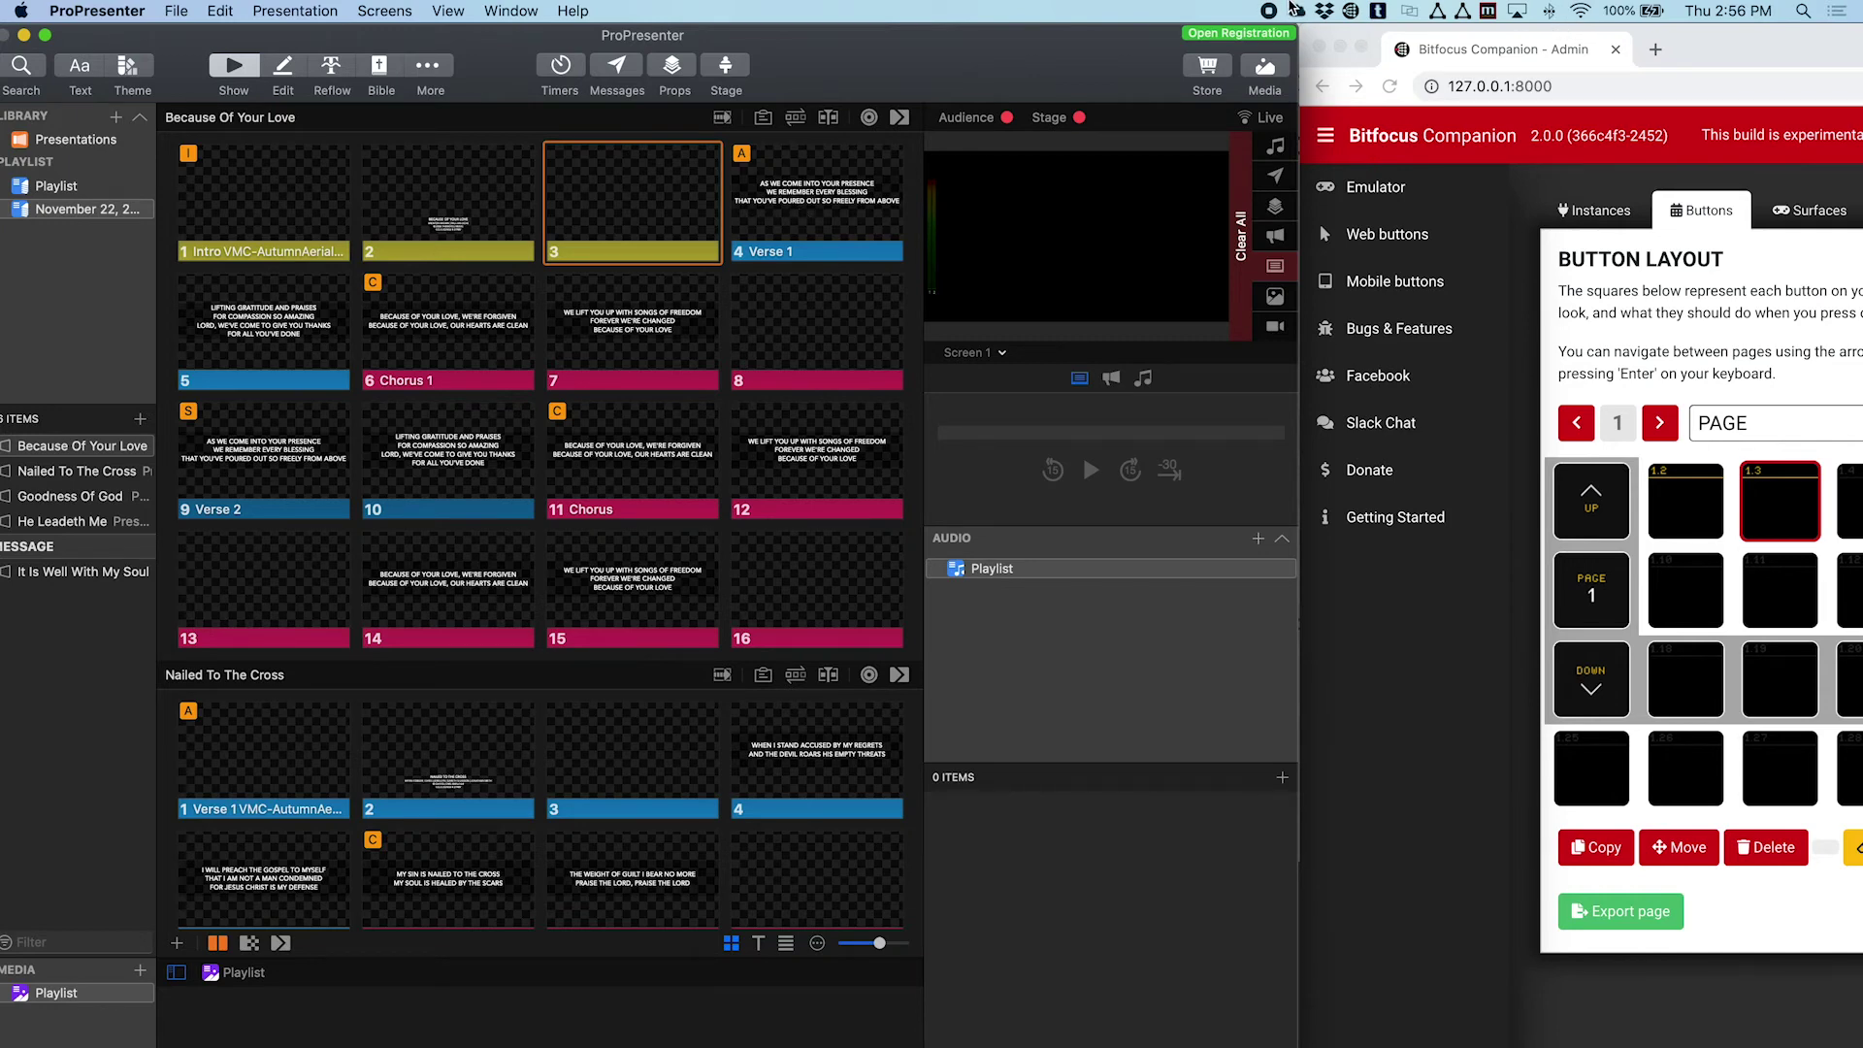
click(1297, 11)
click(1329, 75)
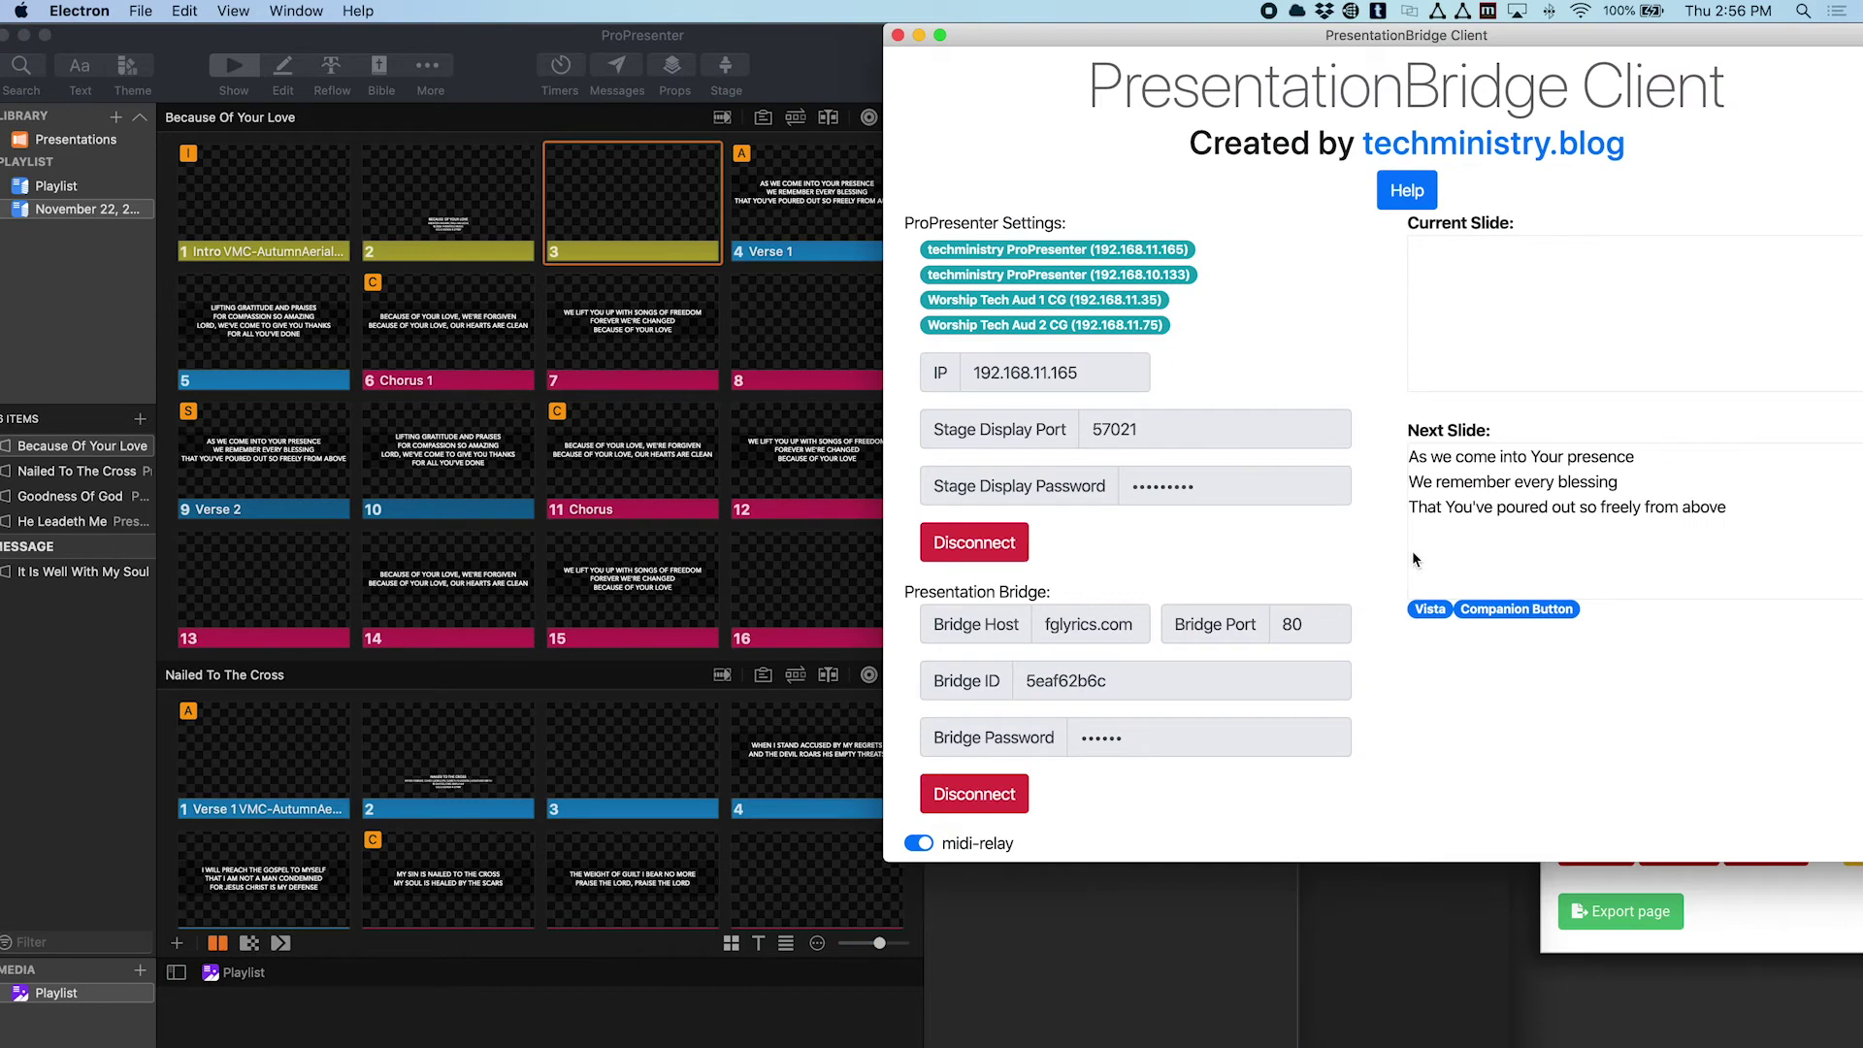
mouse_move(1435, 614)
mouse_move(1517, 611)
Return to ProPresenter and send slide 4, Verse 1, live to trigger the Companion button command in its notes.
click(1737, 937)
click(1036, 1033)
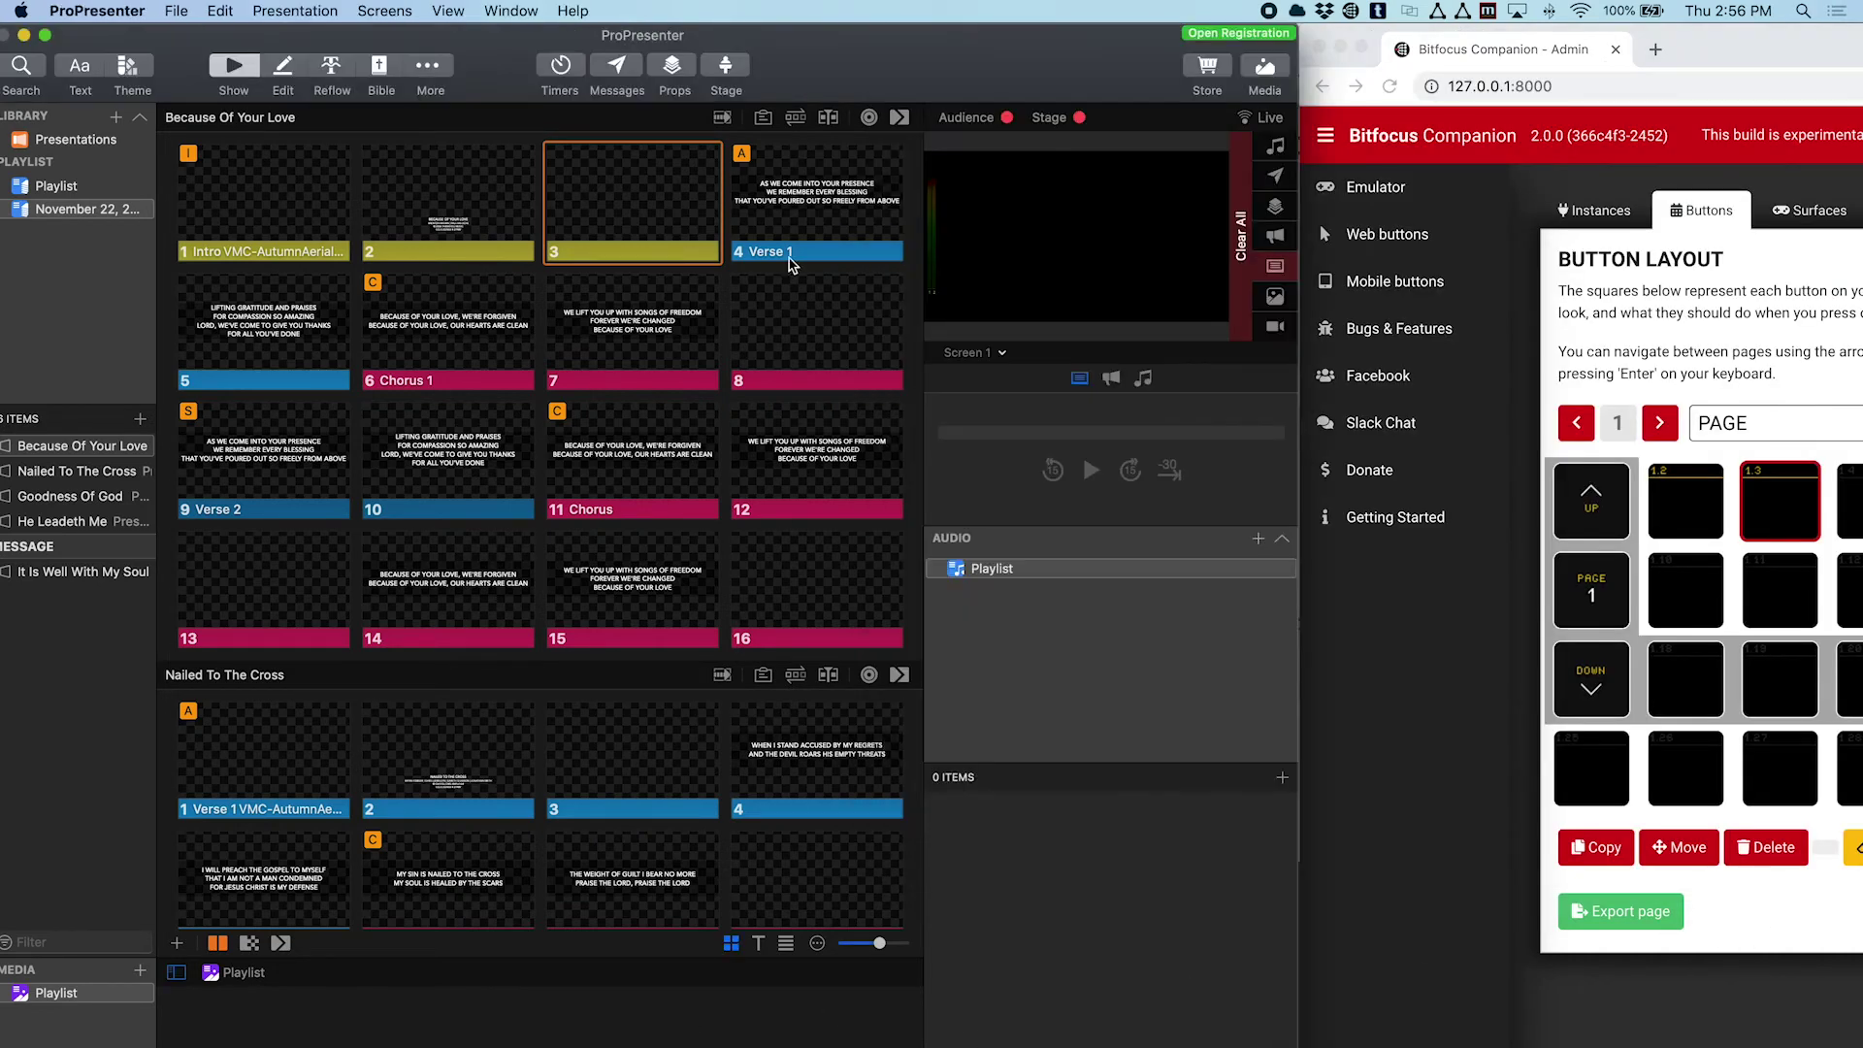
click(784, 221)
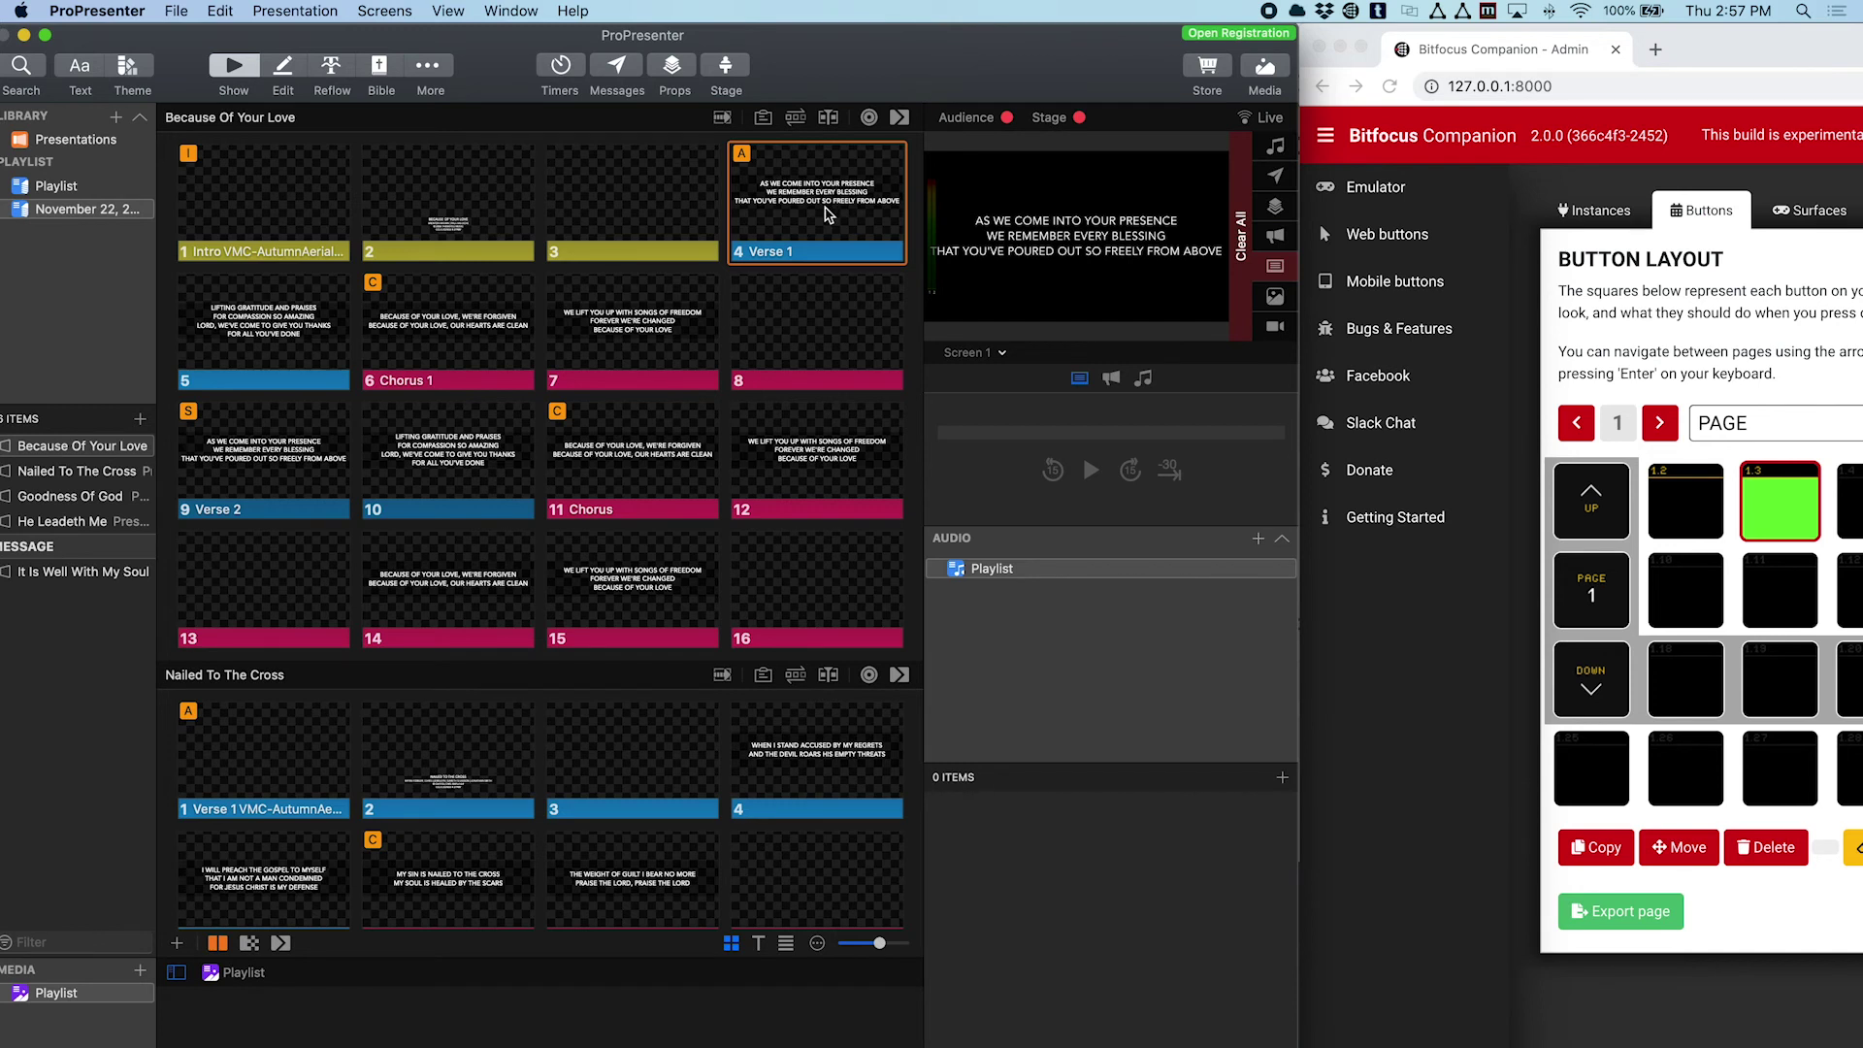
Enlarge the ProPresenter window across the screen, and send slide 11 and then slide 4 live.
click(1734, 46)
click(897, 78)
double_click(892, 70)
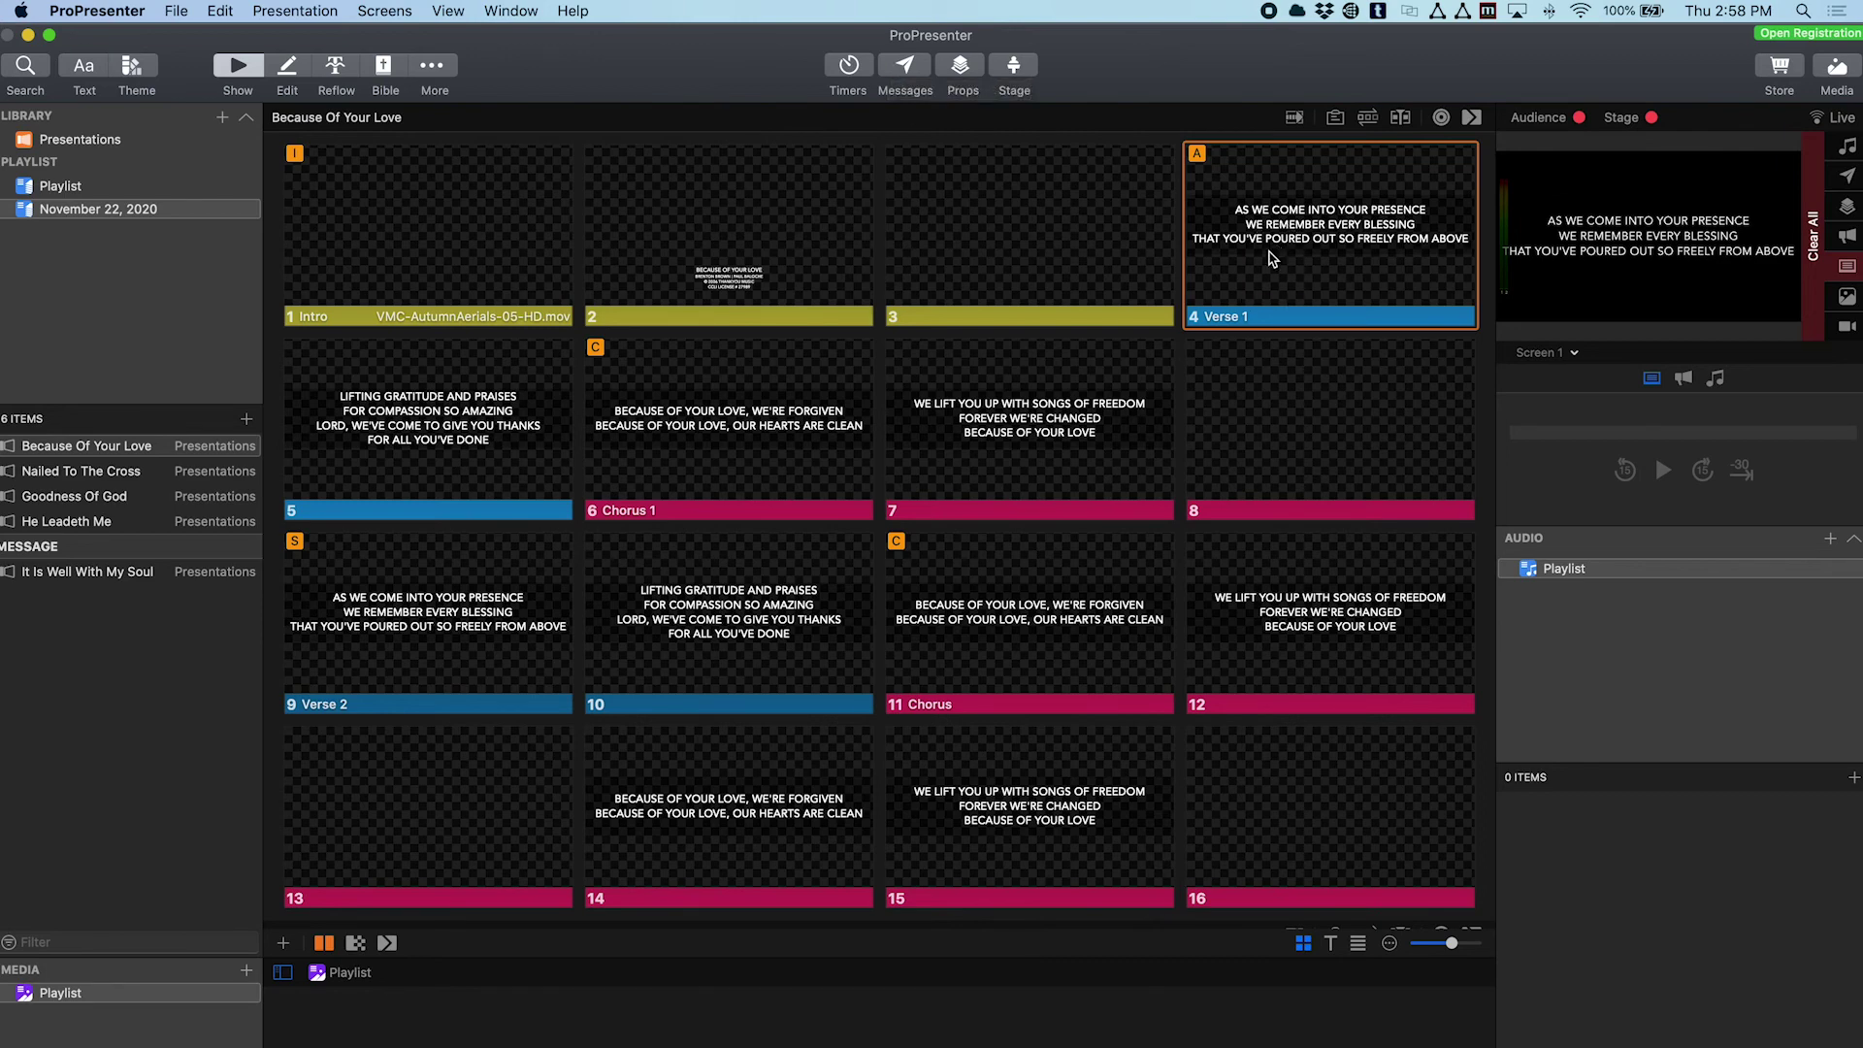
click(1017, 618)
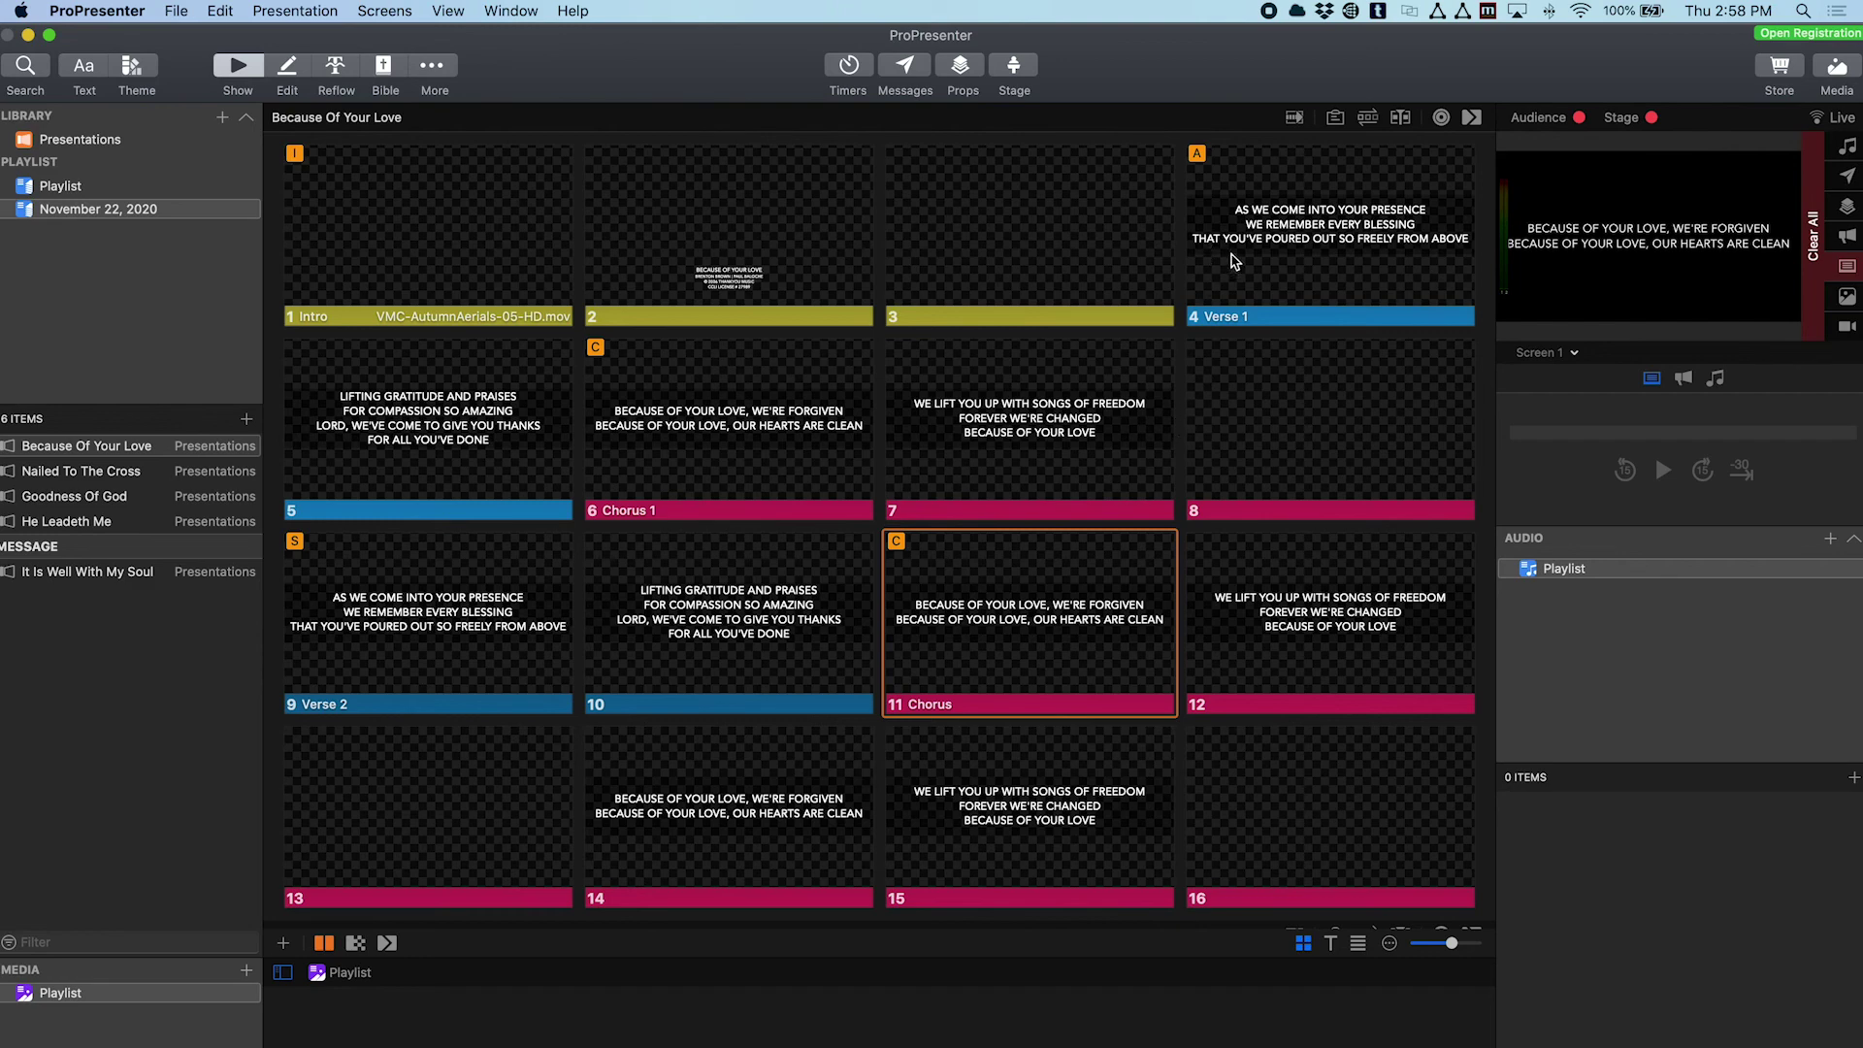
click(1234, 262)
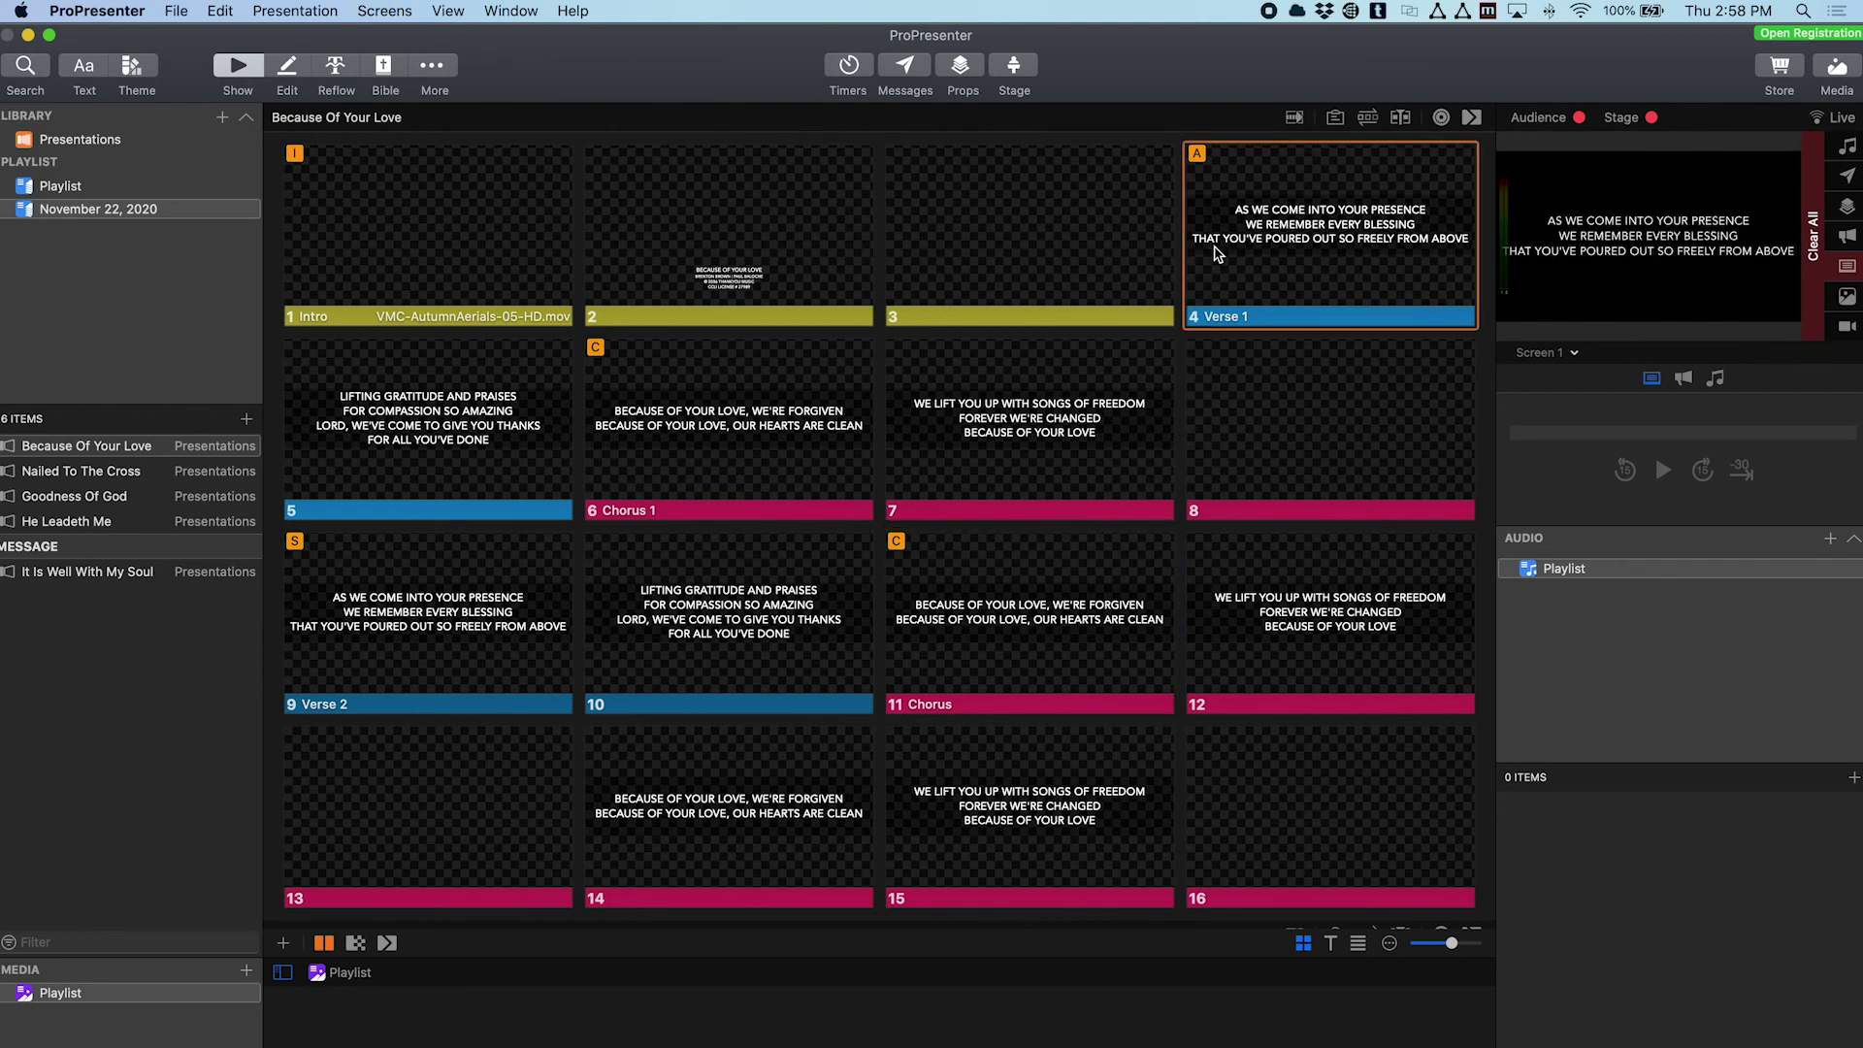
Open the PresentationBridge Client settings, review the connection and command options, and center the window over ProPresenter.
click(1297, 10)
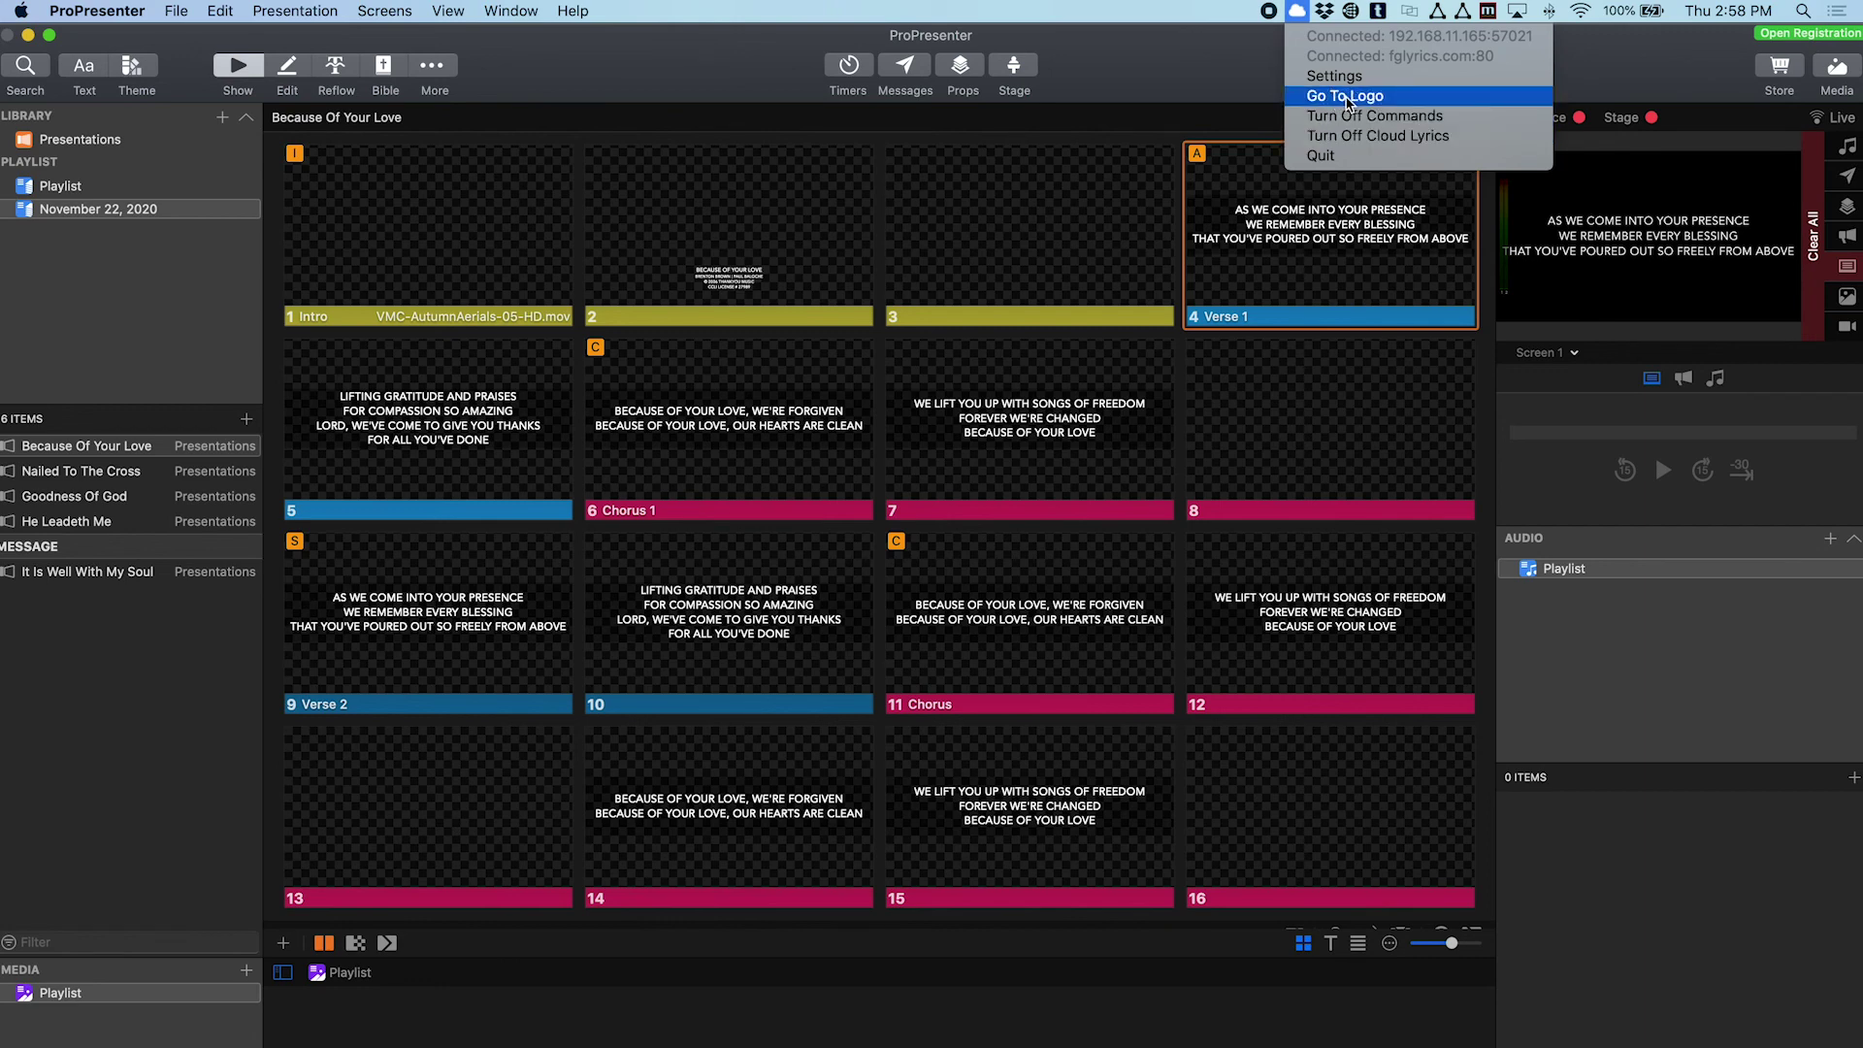
click(1342, 78)
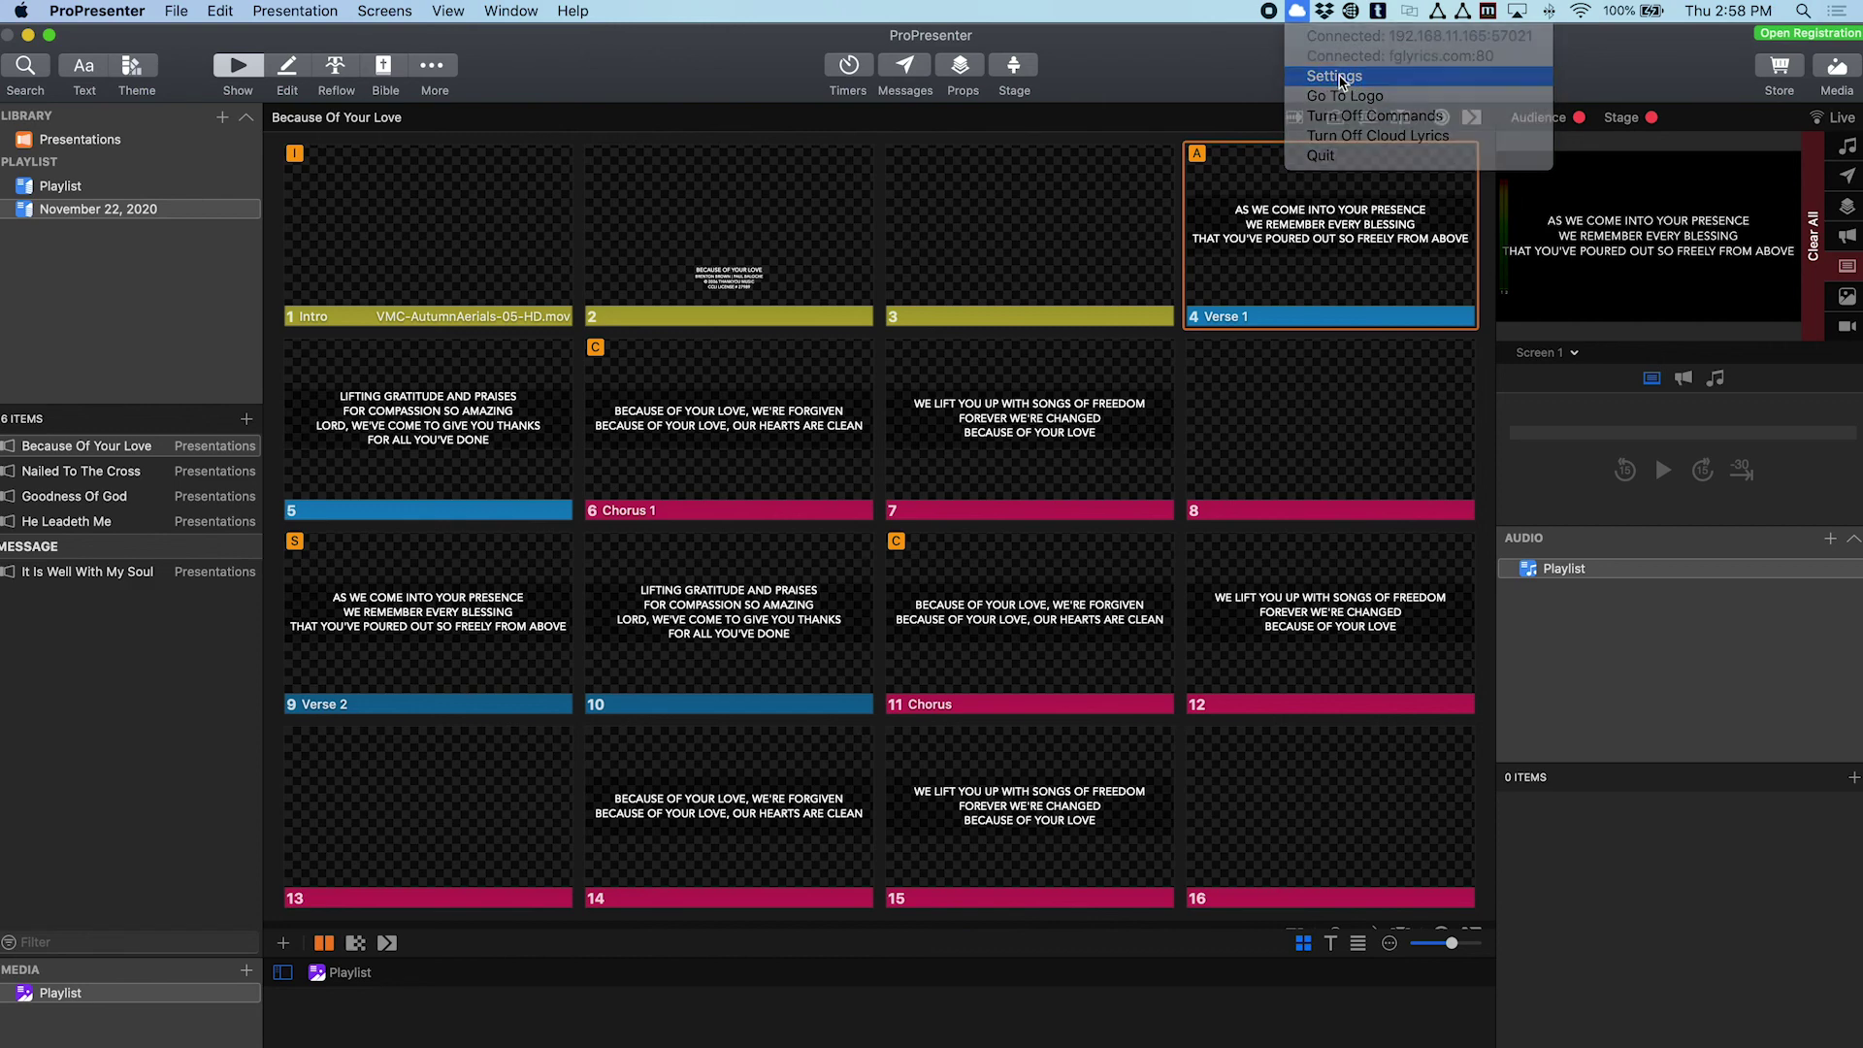
scroll(1256, 410, down, 5)
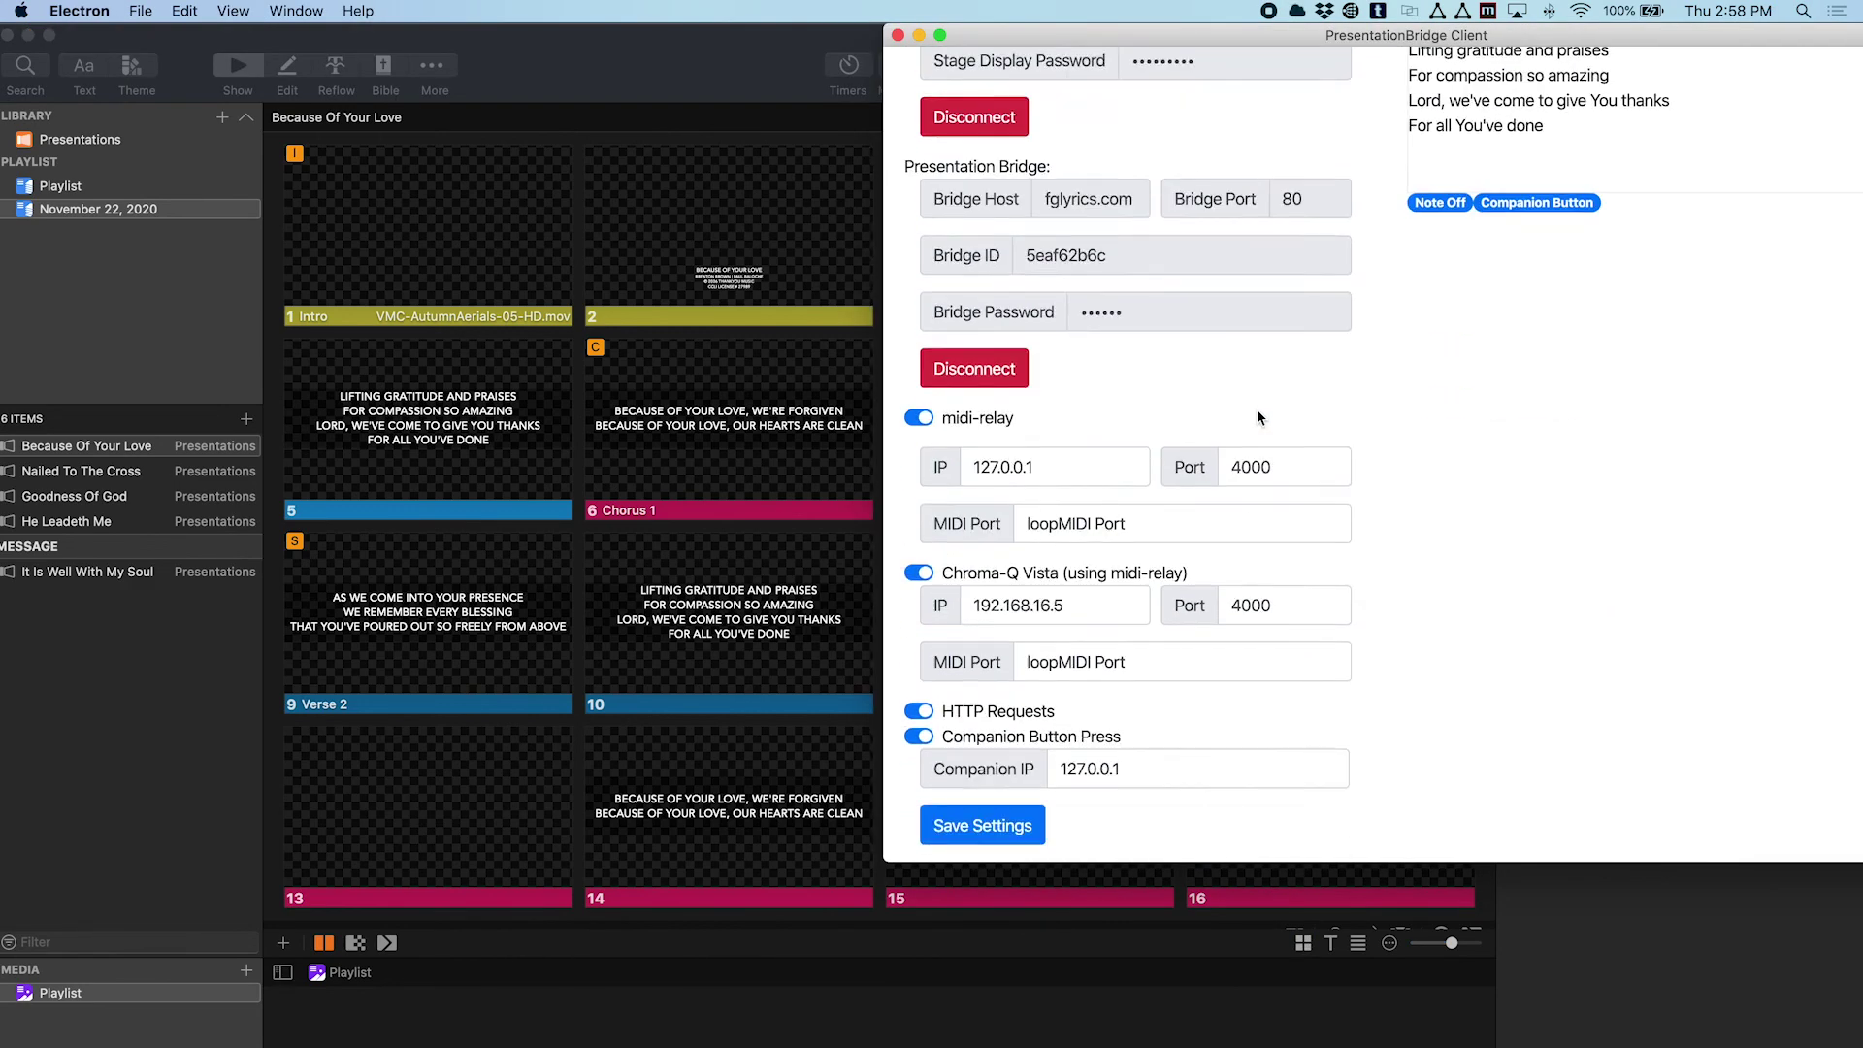
scroll(1256, 409, up, 5)
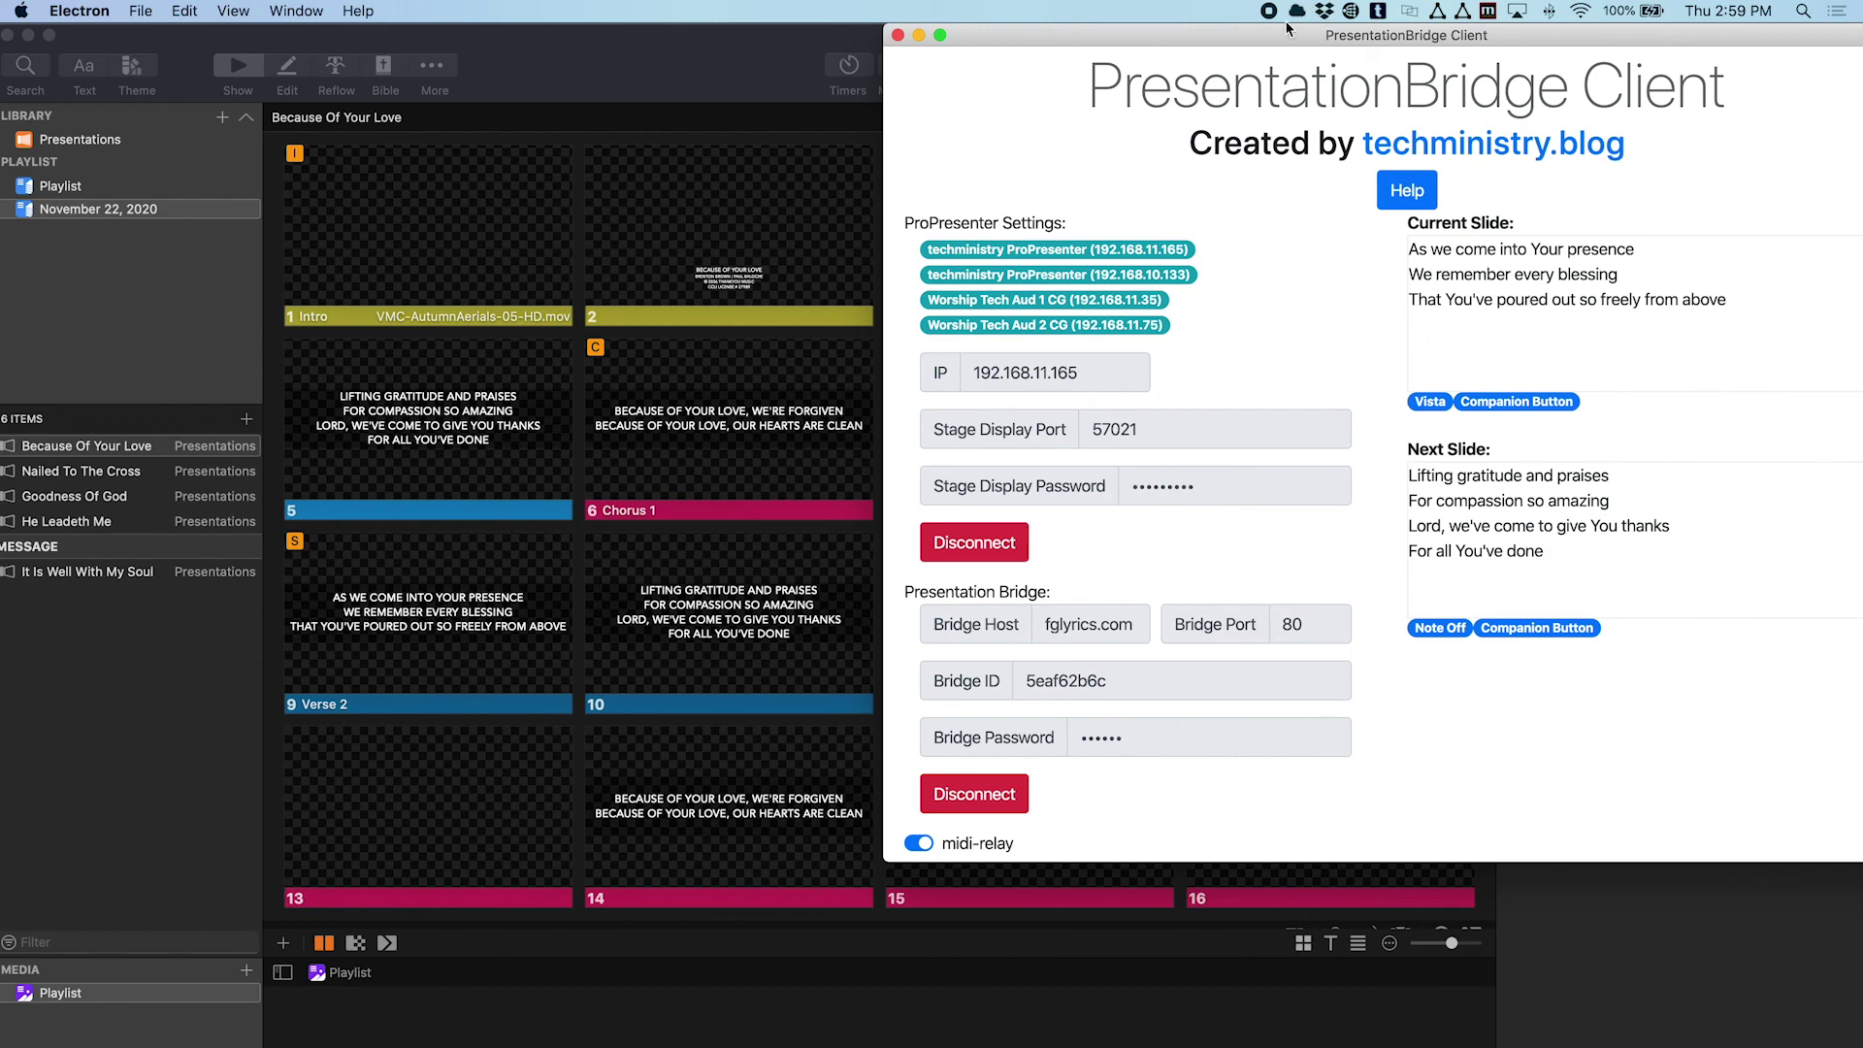
drag(1285, 34, 846, 114)
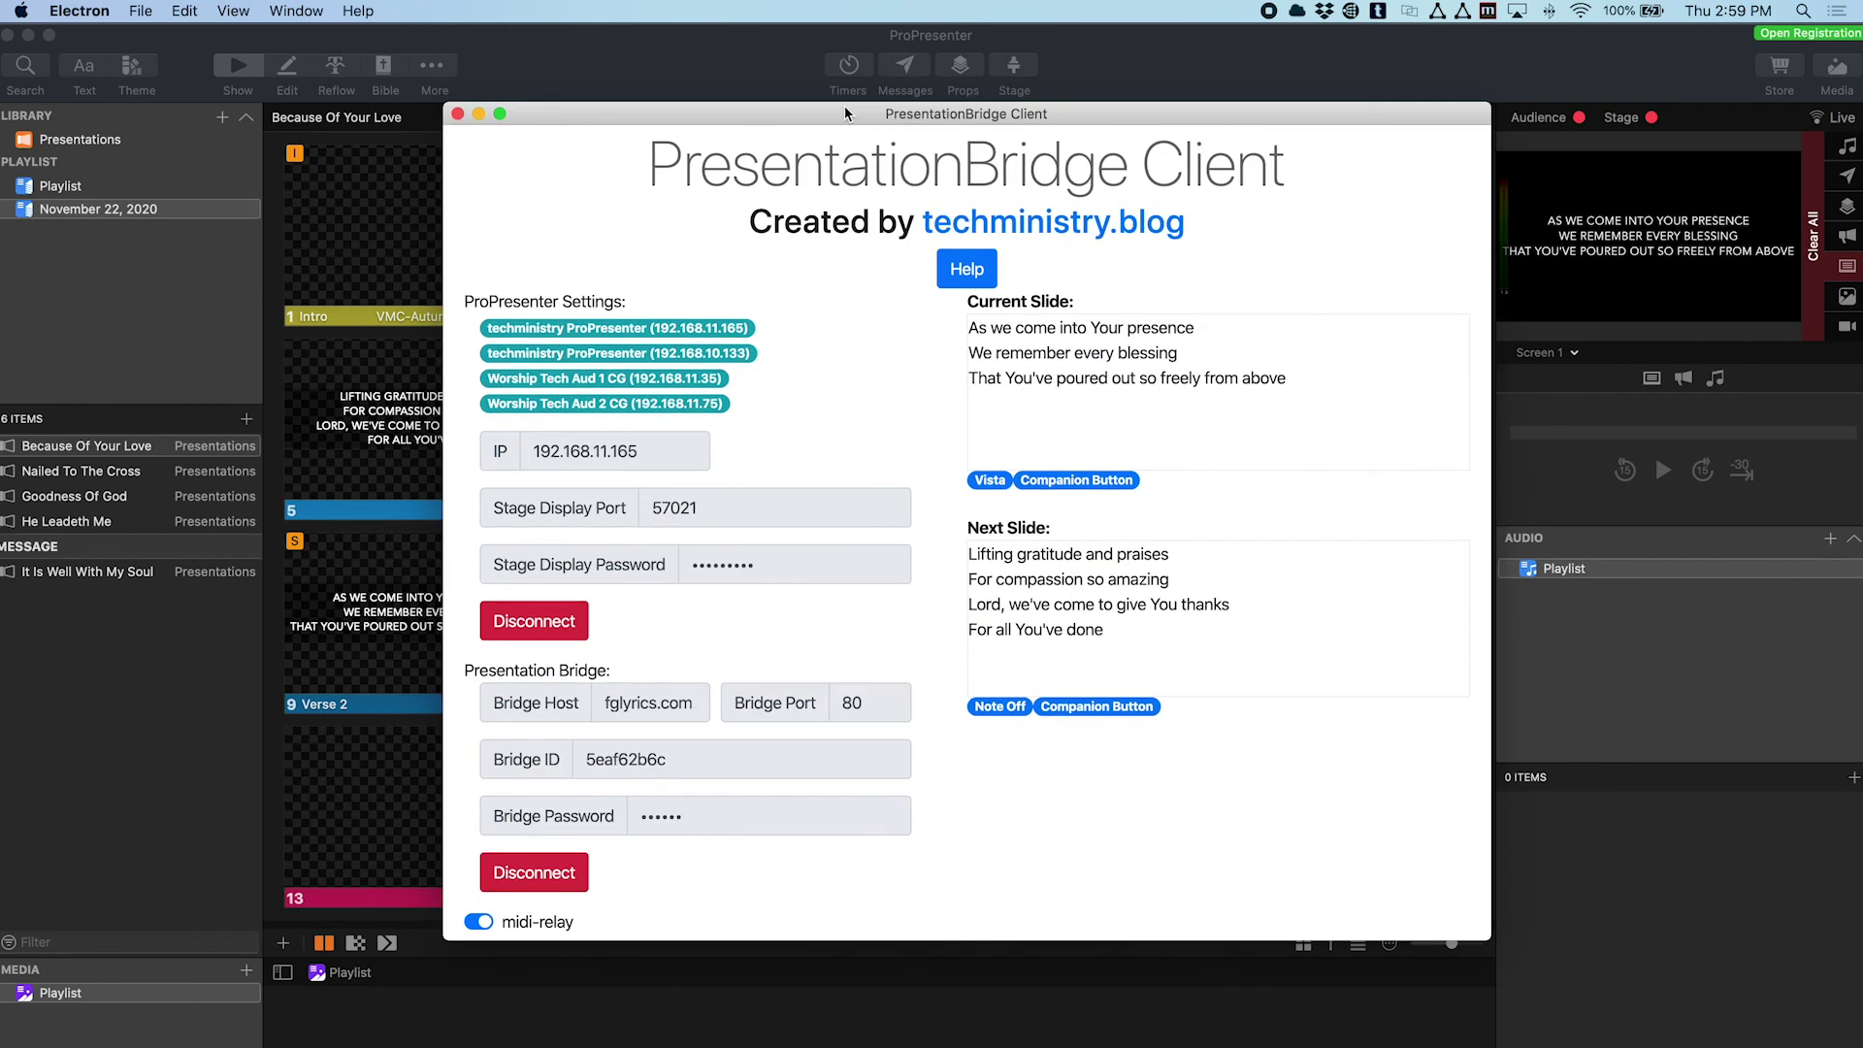